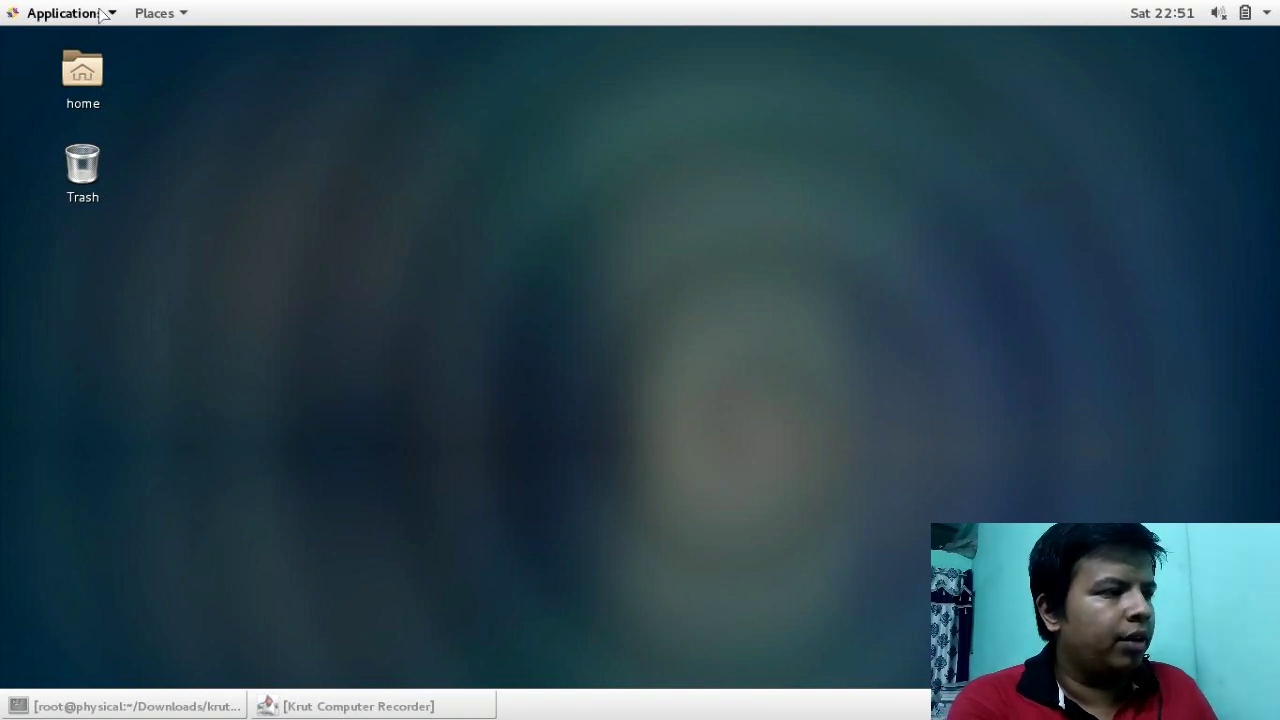
- Look at the Server and Desktop VMs in Virtual Machine Manager, then close it
click(96, 14)
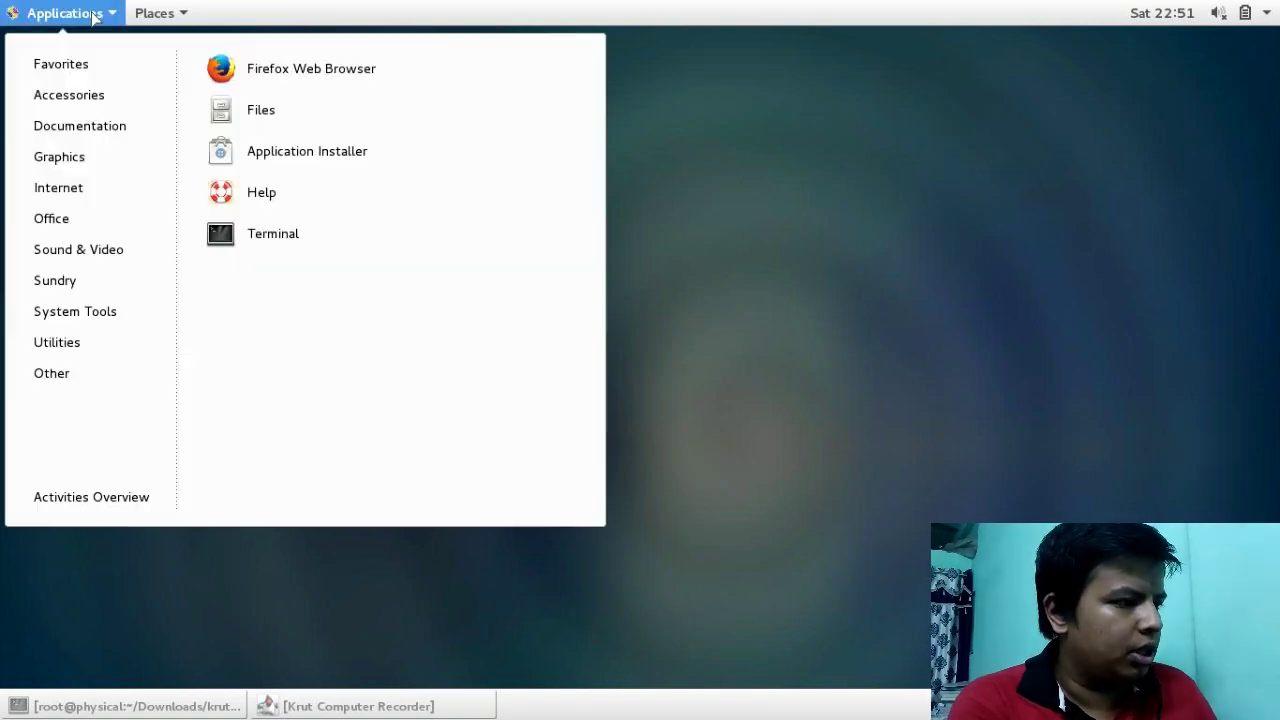
mouse_move(110, 315)
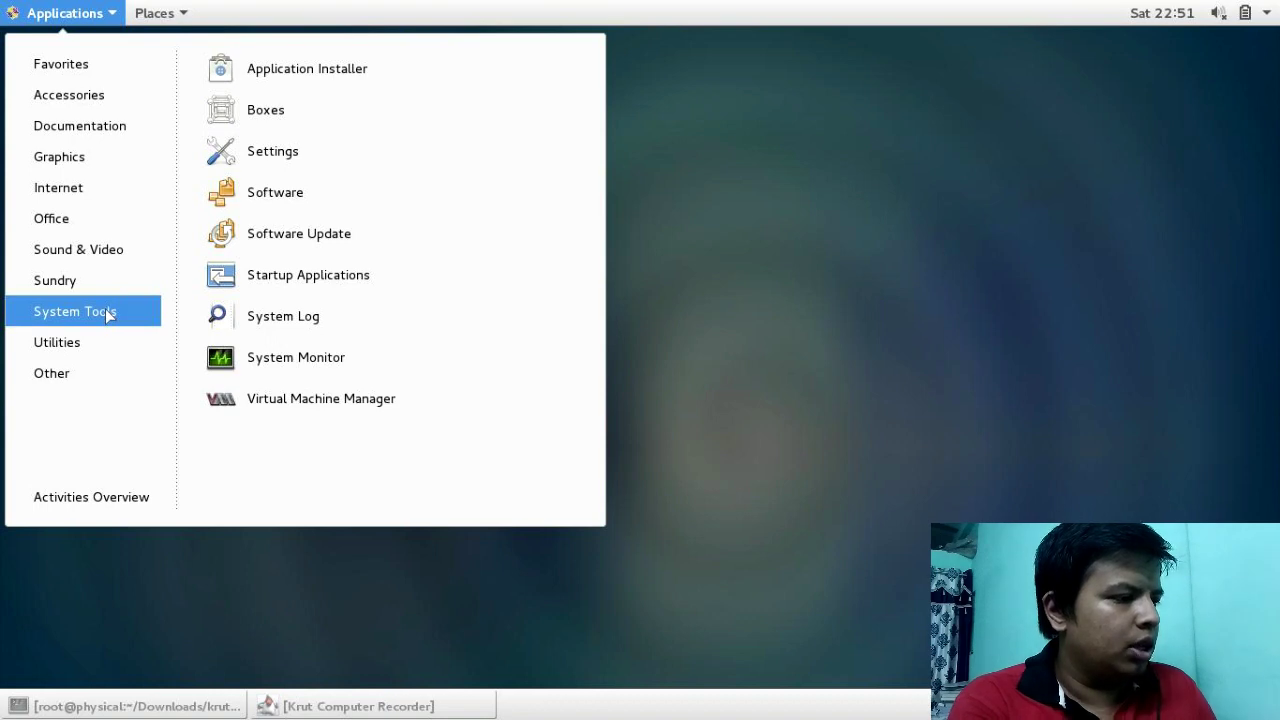
click(309, 398)
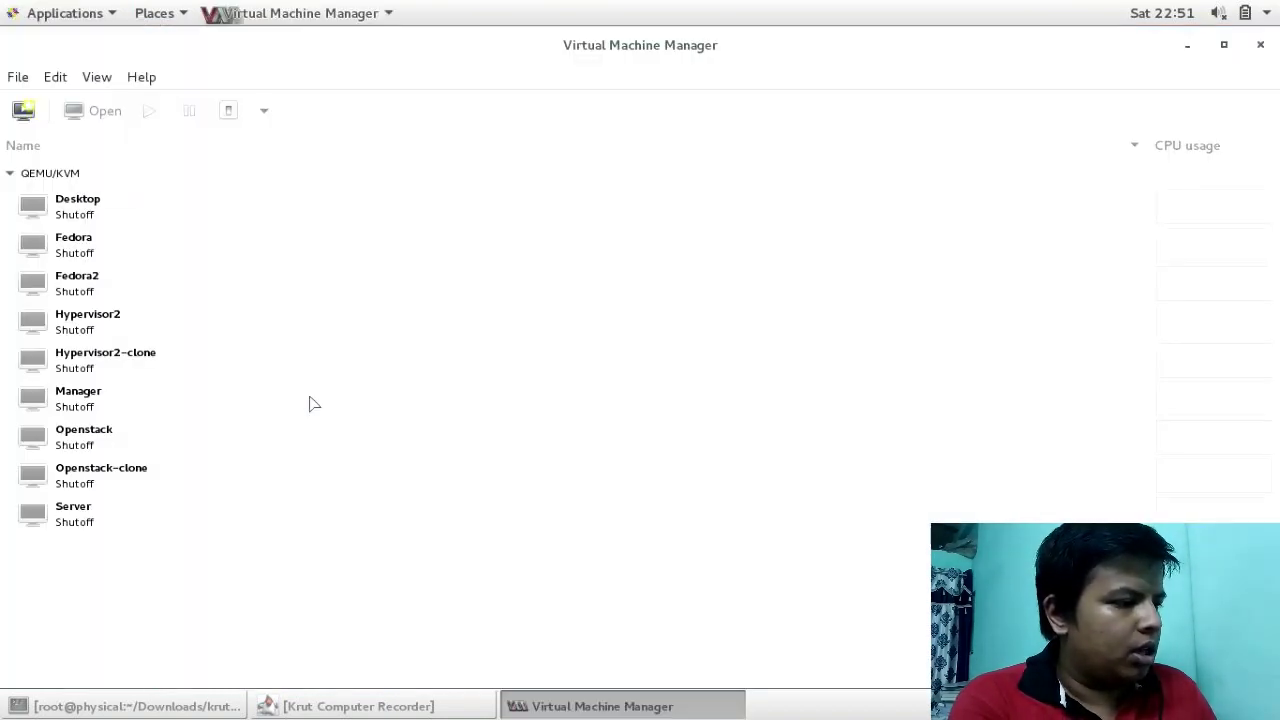
click(103, 514)
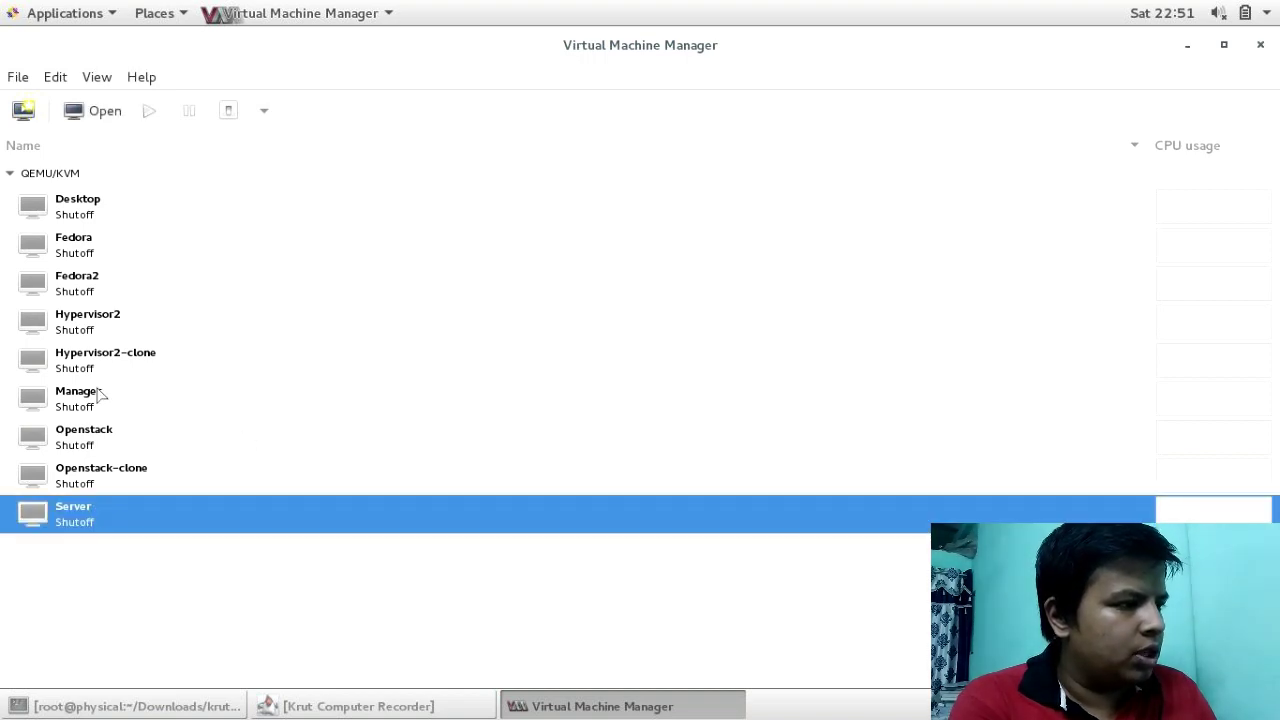
click(86, 204)
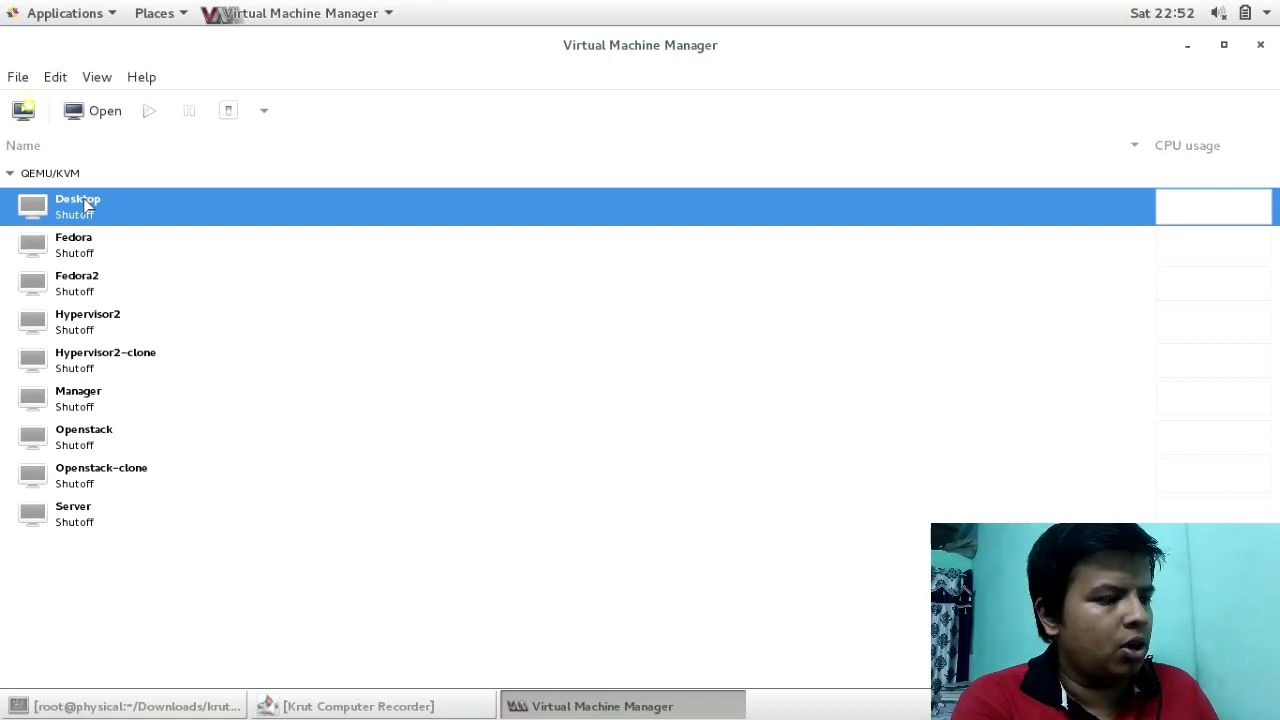
click(89, 524)
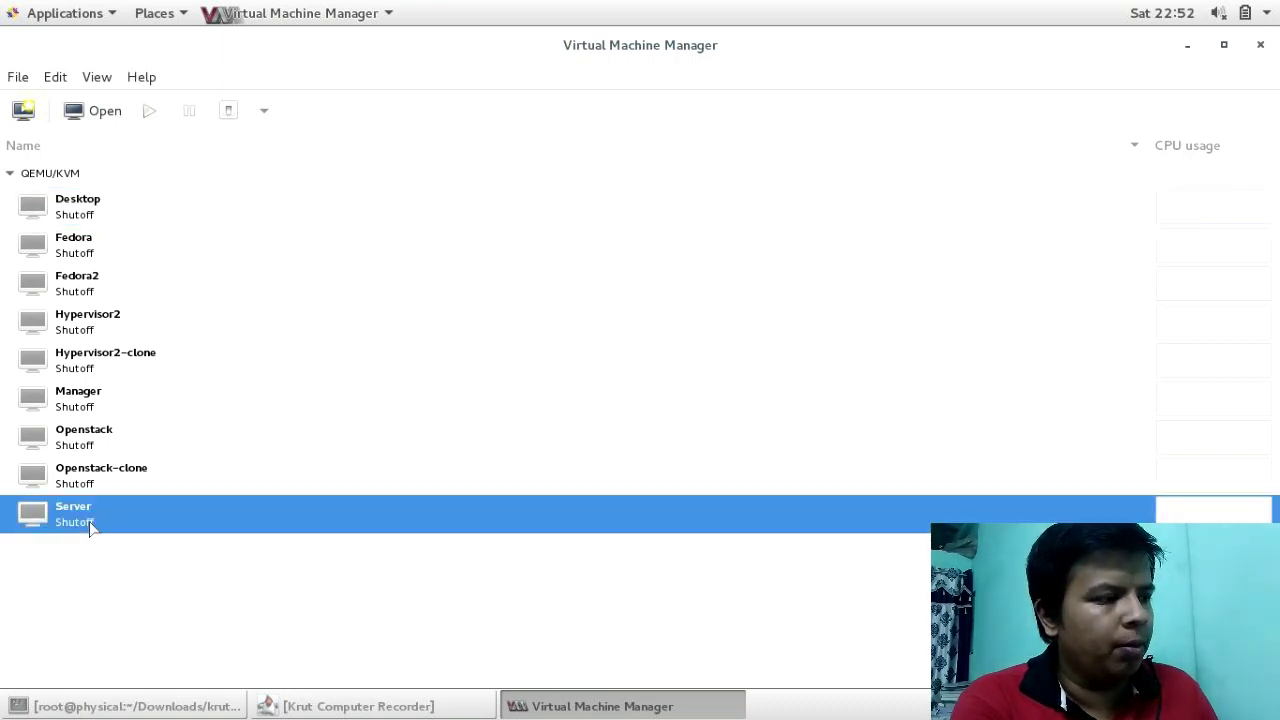
click(68, 205)
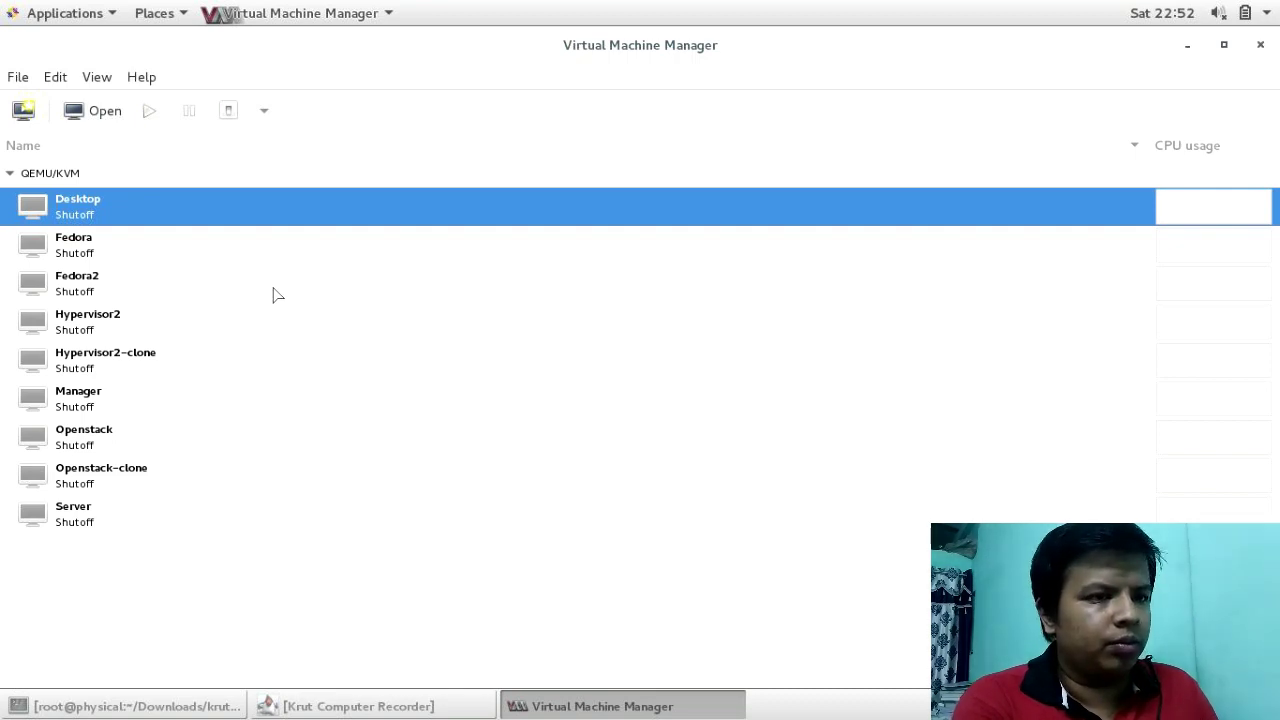
click(1261, 46)
- Open a terminal from the desktop, enlarge its font, and run 'yum install virt-viewer'
right_click(594, 151)
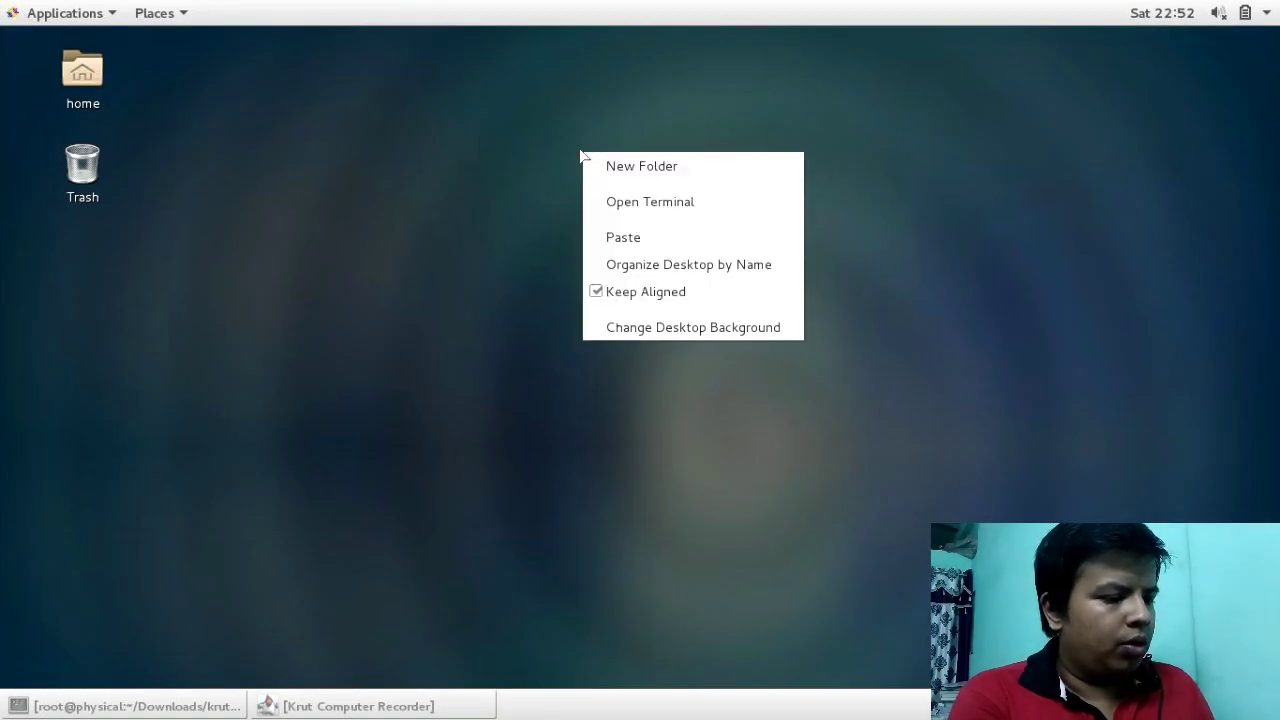
click(616, 202)
key(ctrl+plus)
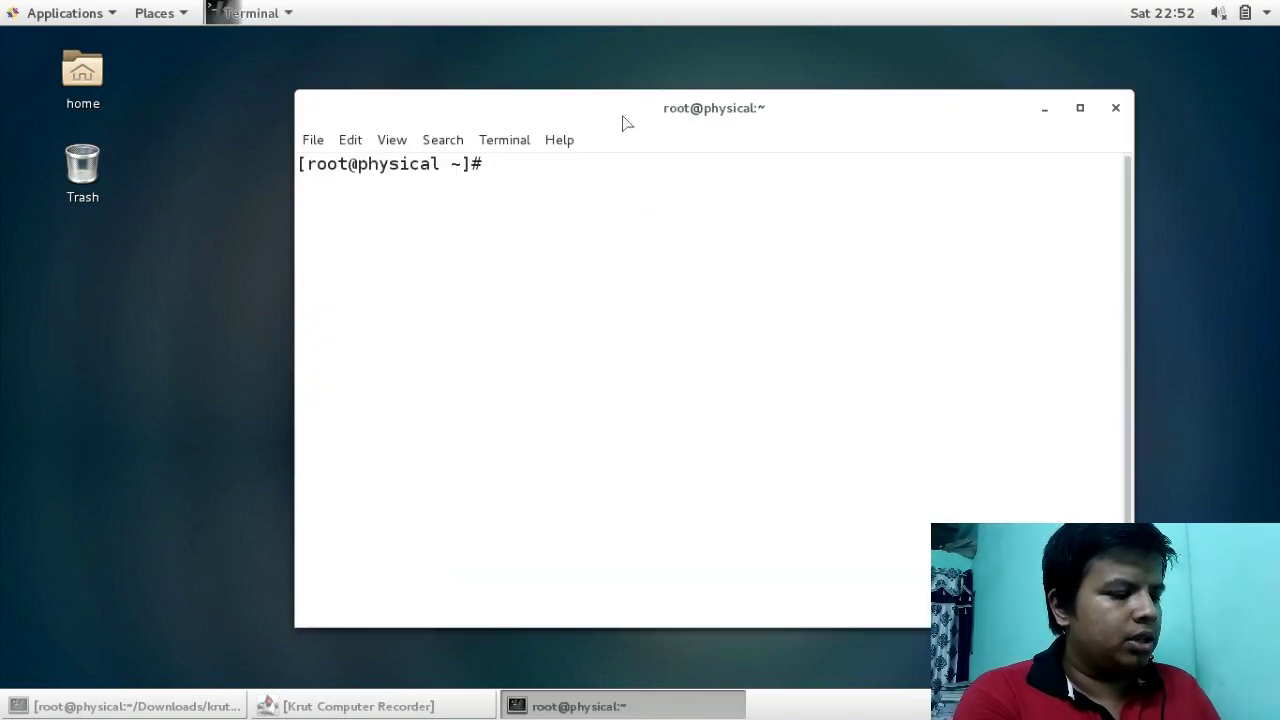
drag(622, 116, 545, 97)
text(yum )
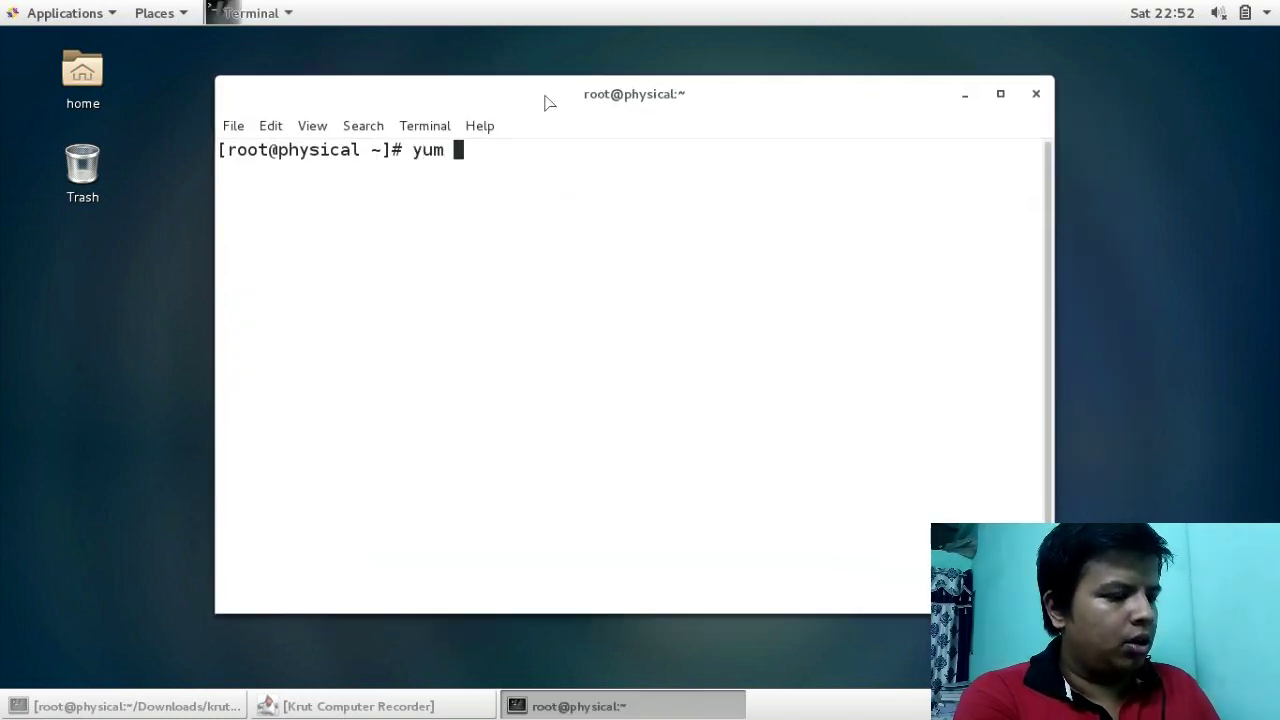
text(install virt)
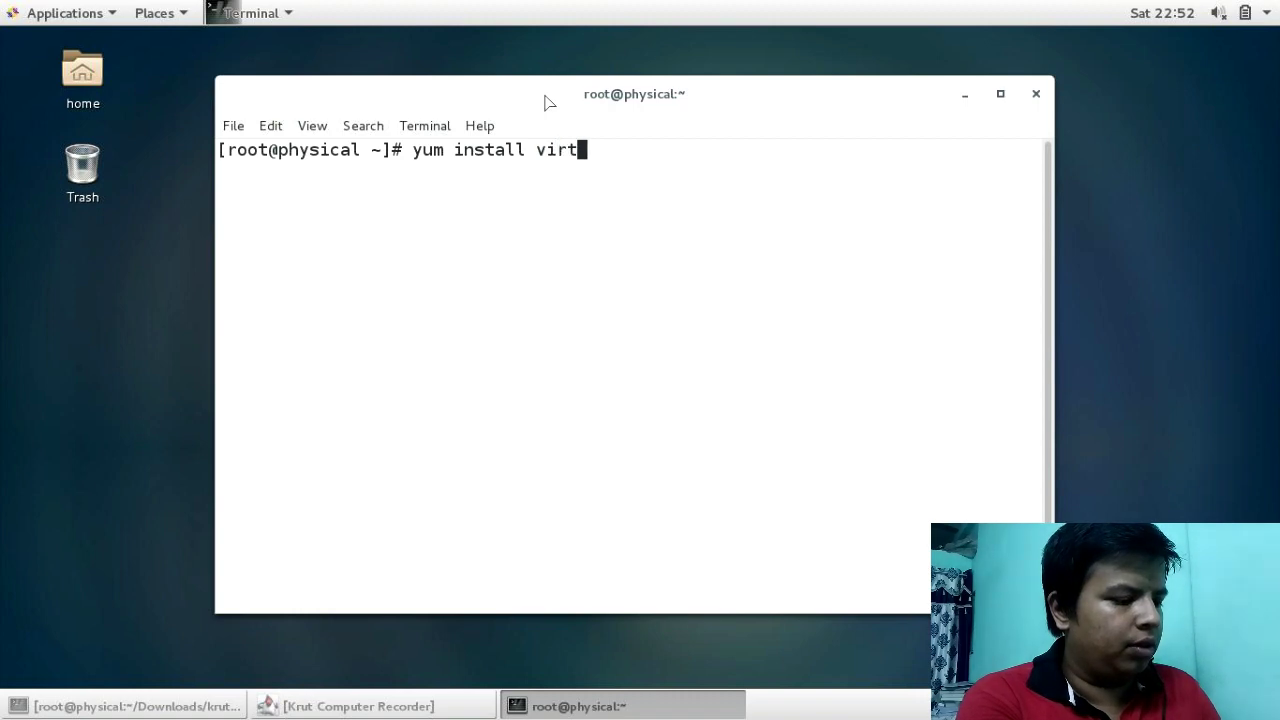
text(-viewer)
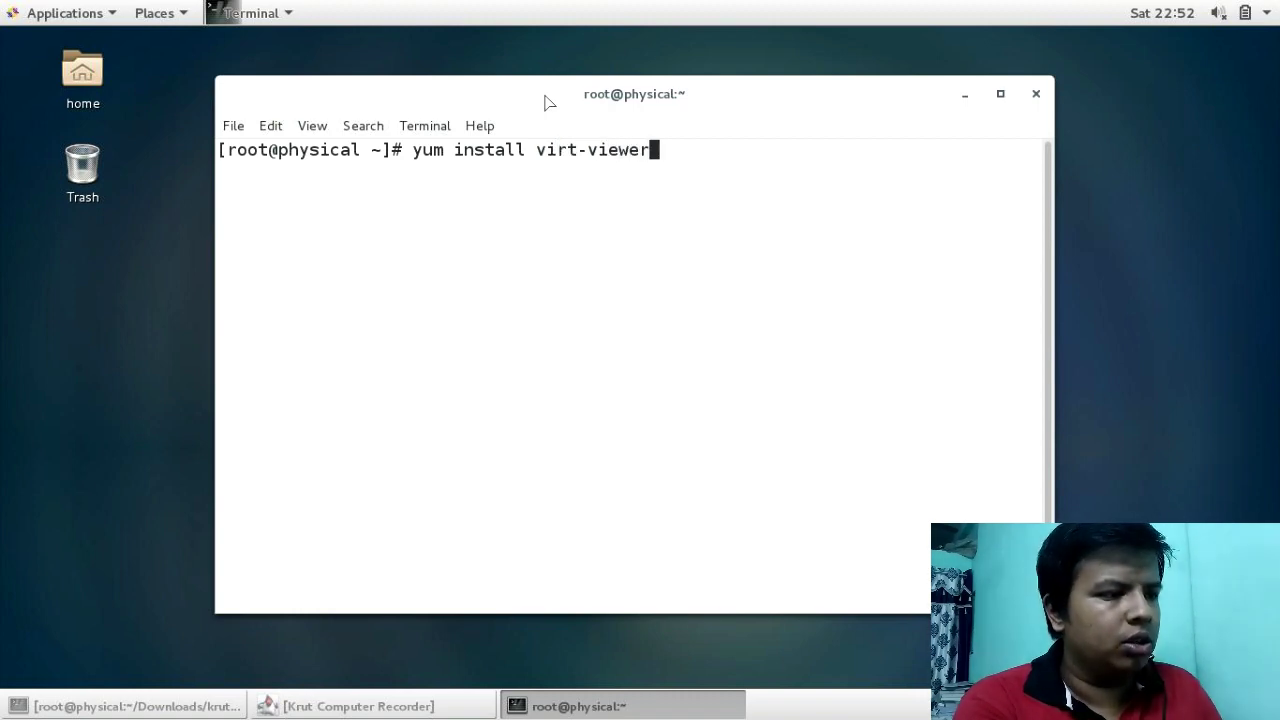
key(Return)
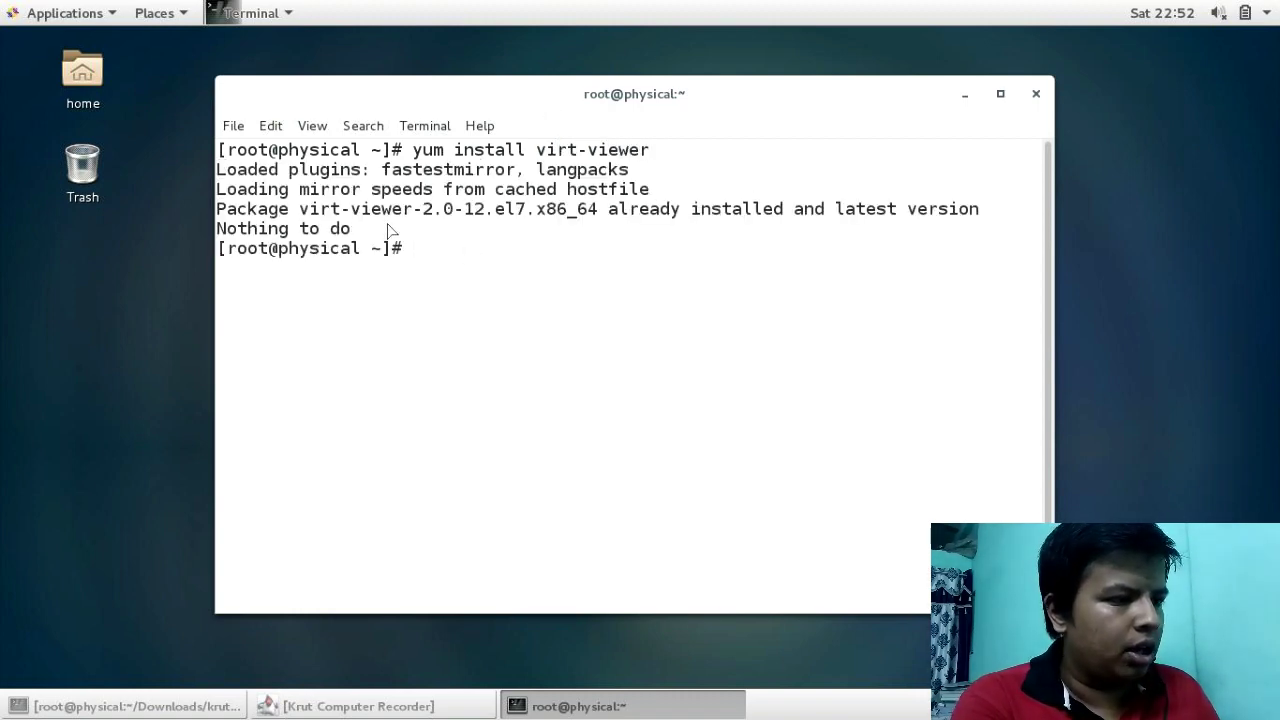
- Confirm virt-viewer-2.0-12.el7.x86_64 is already installed, then clear the terminal
drag(300, 209, 599, 214)
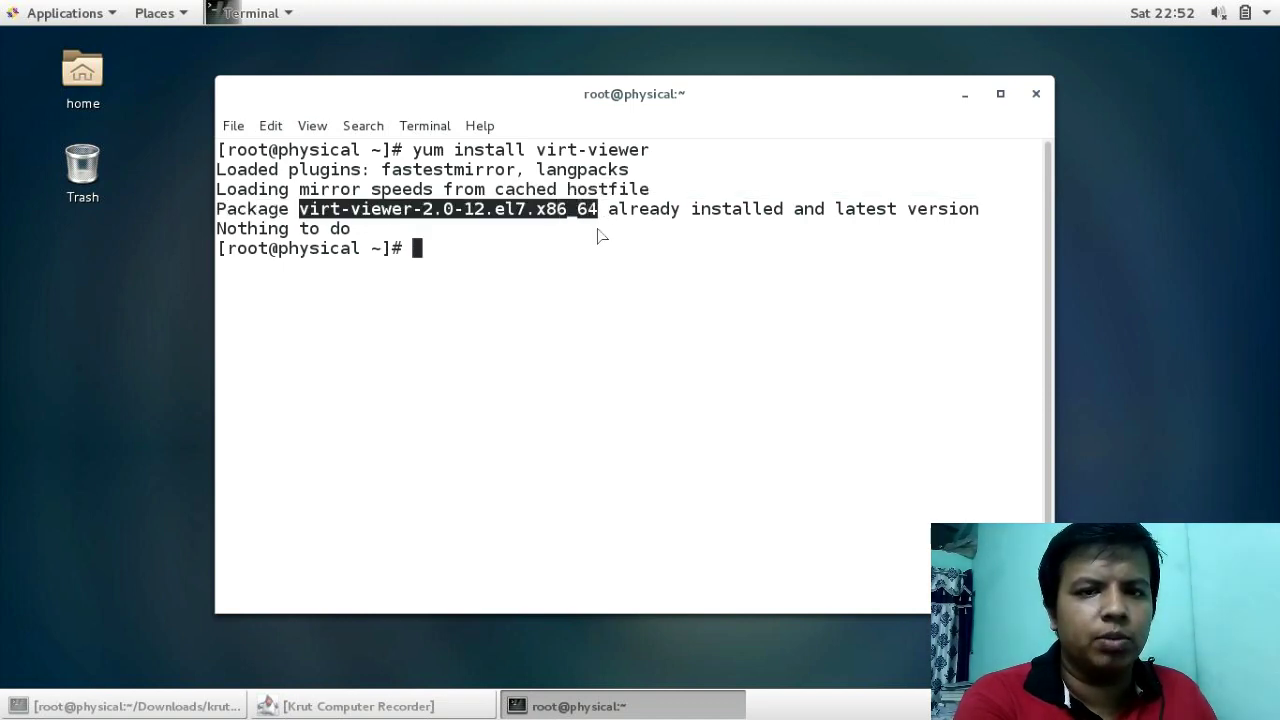
click(590, 249)
text(clear)
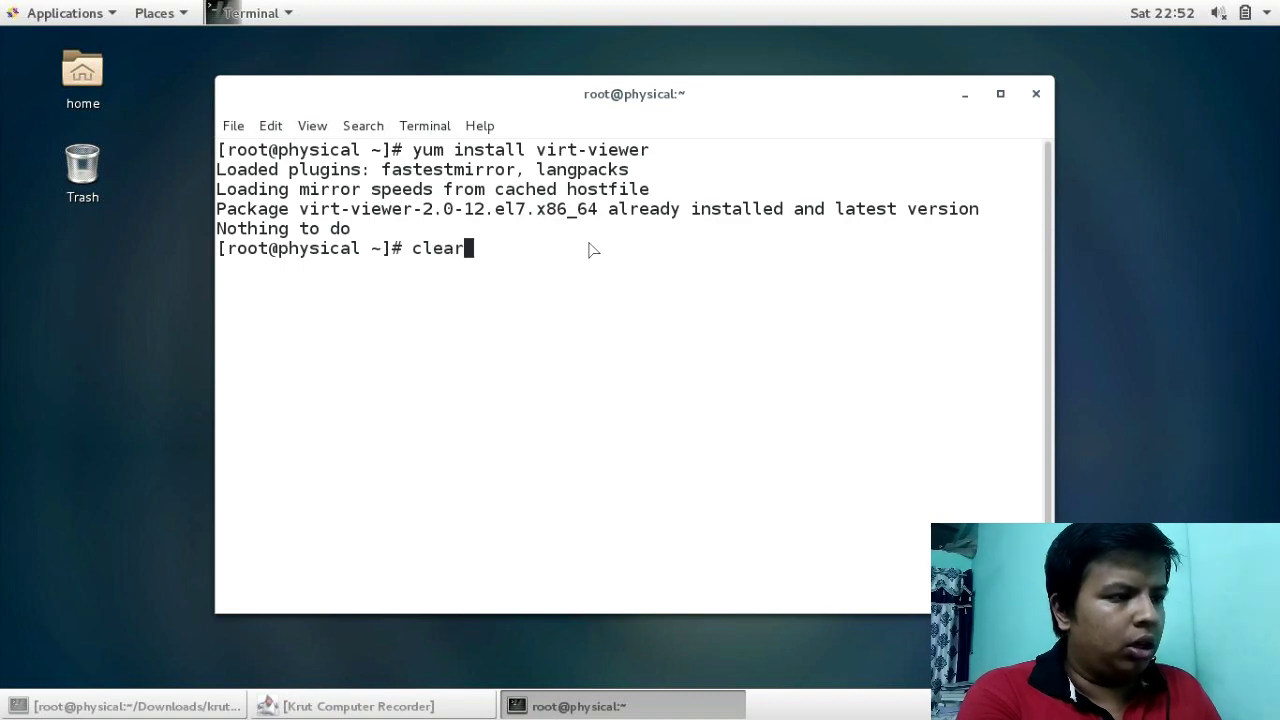
key(Return)
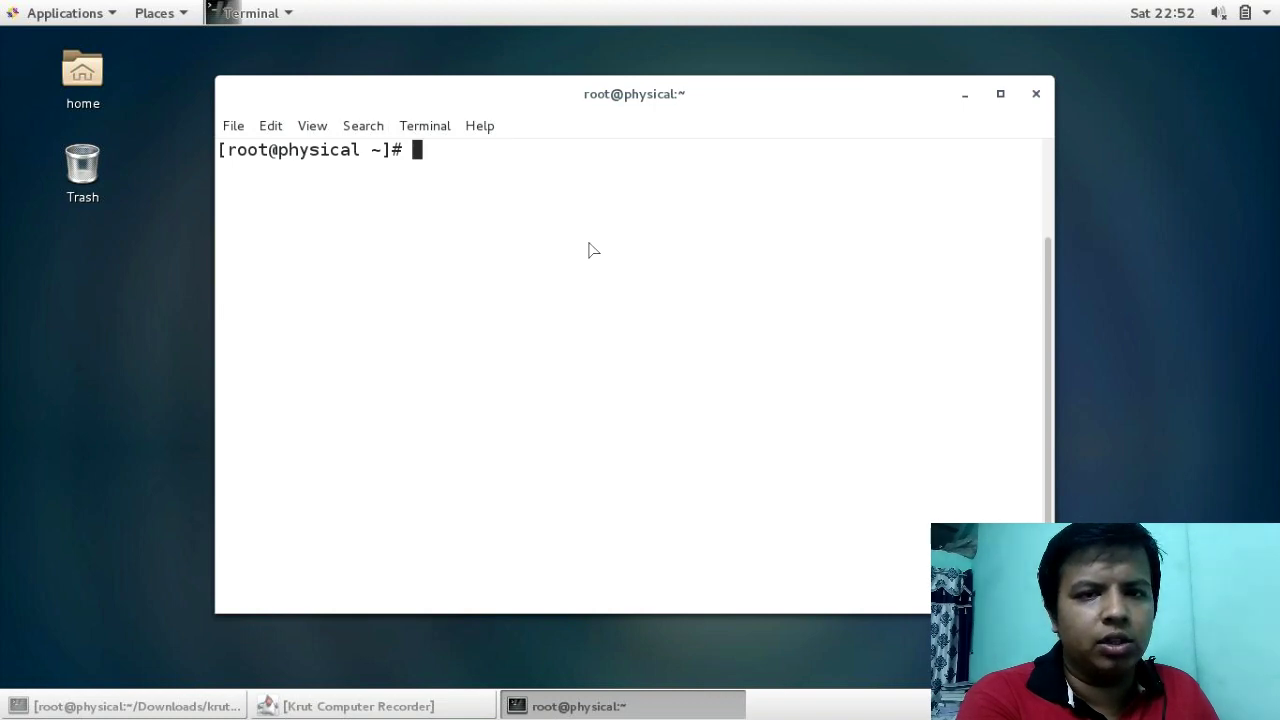
- Create the /script directory, after first creating a misspelled /scrpit
text(mkdir /scp)
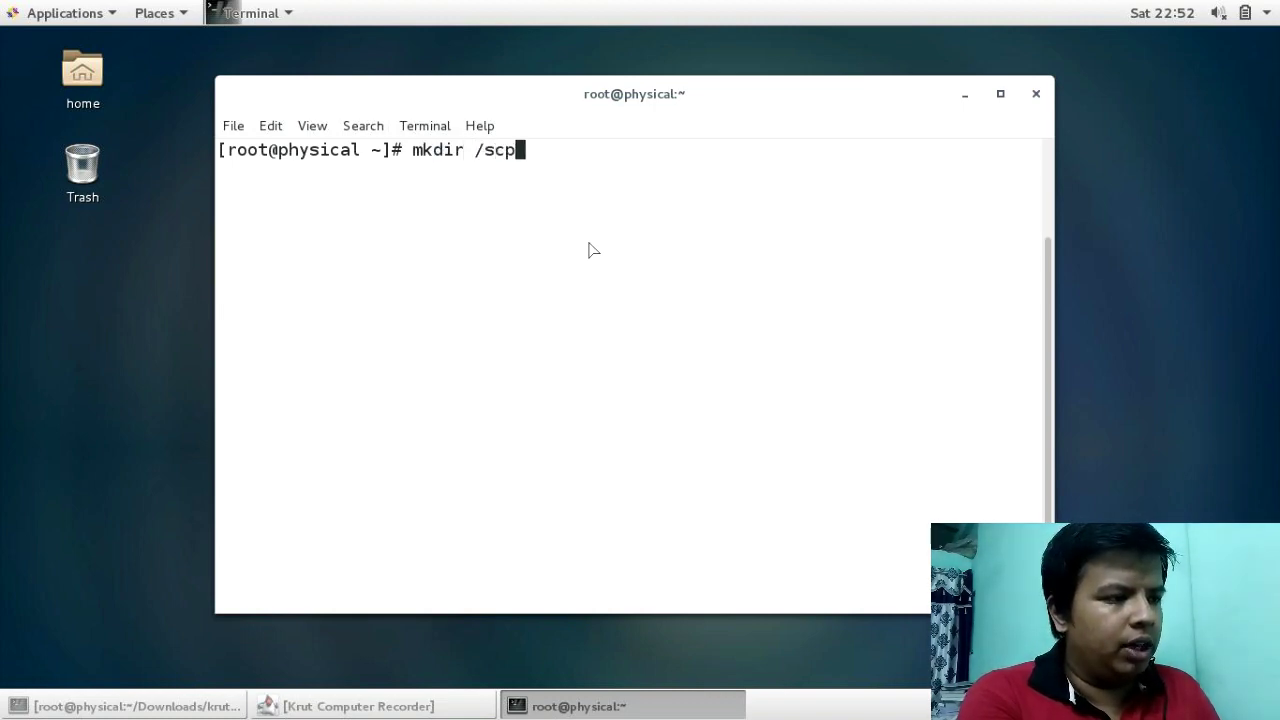
text(po)
key(BackSpace)
text(it)
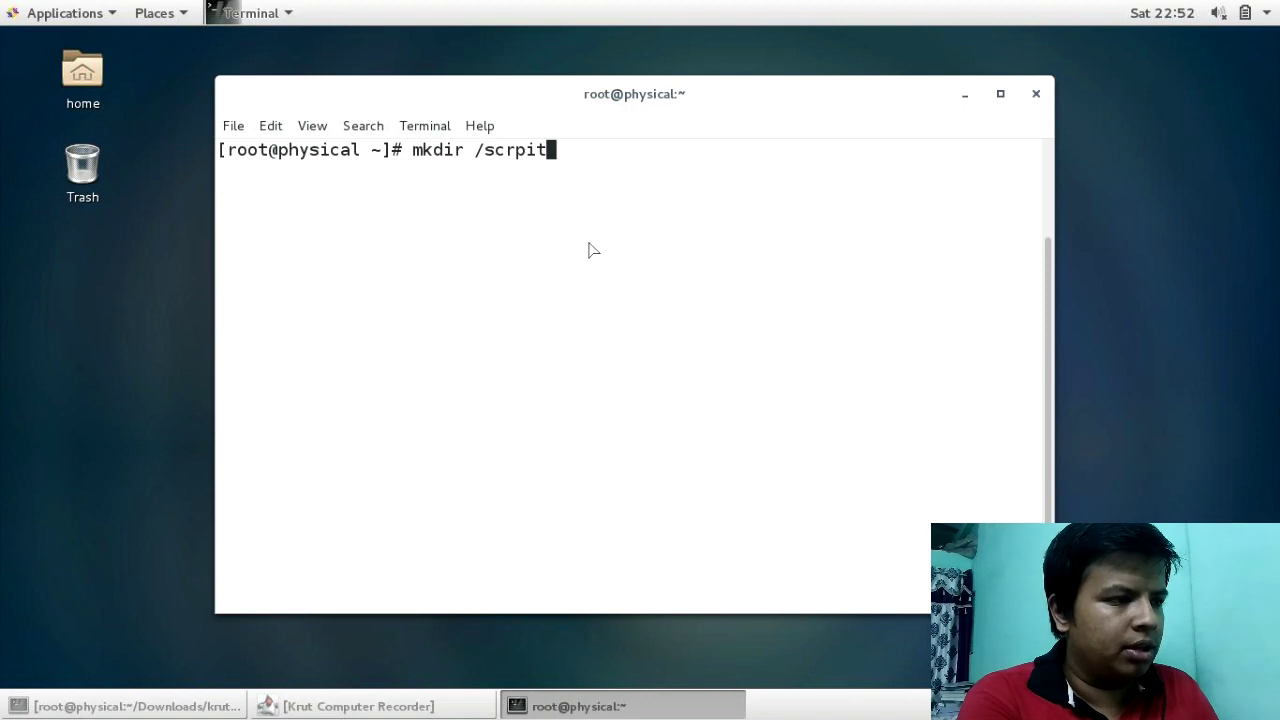
key(Return)
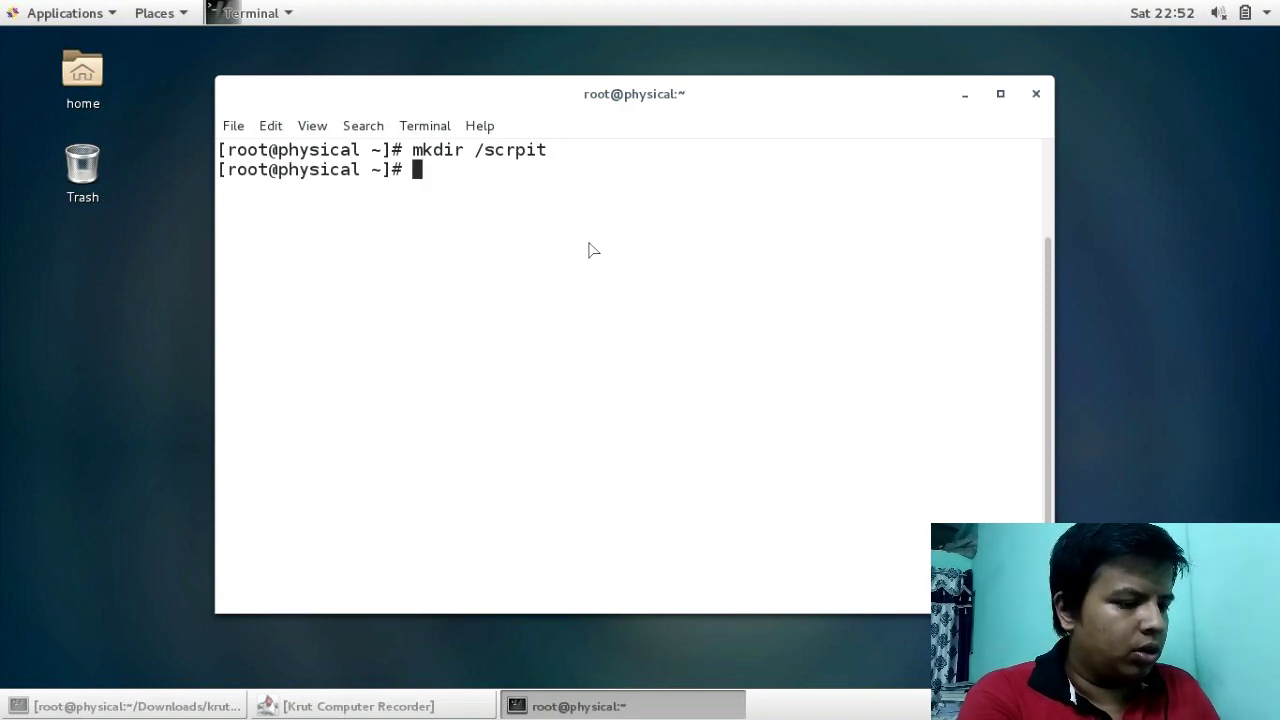
key(Up)
key(BackSpace)
key(BackSpace)
key(BackSpace)
text(ipt)
key(Return)
- Change into /script, list its empty contents, clear the screen and enter 'vim server.sh'
text(cd /s)
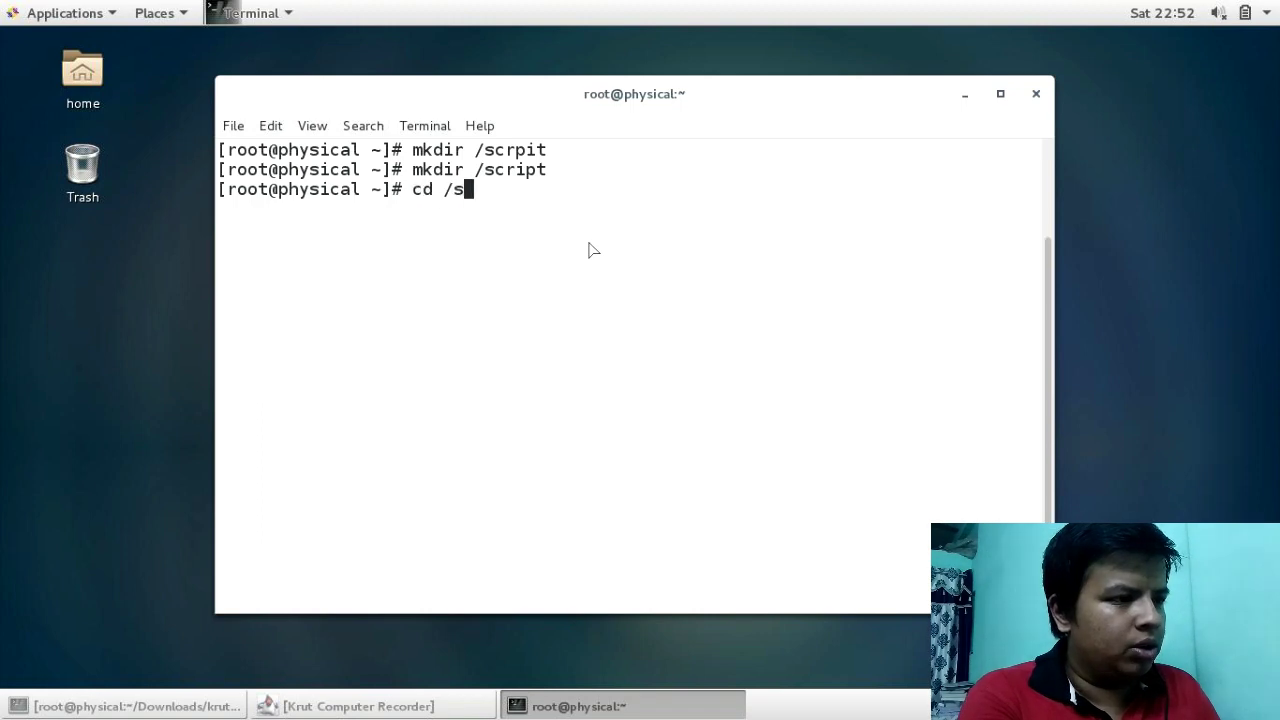
text(cri)
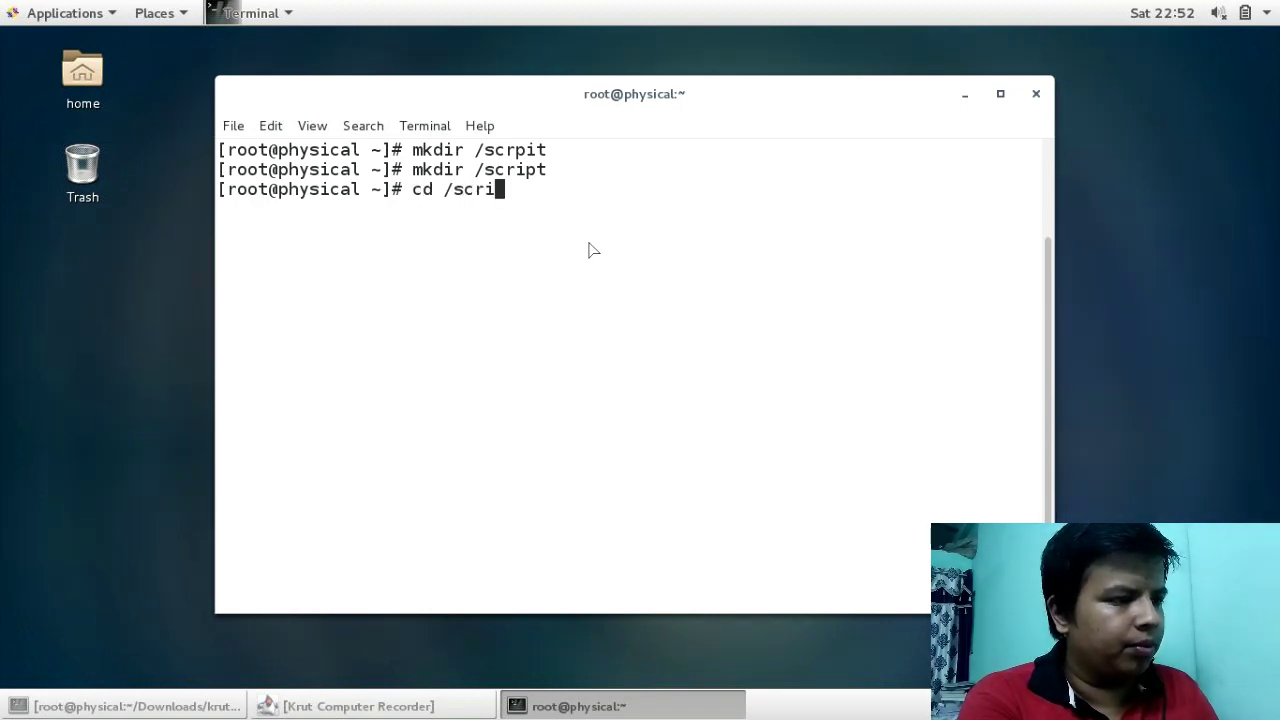
key(Tab)
key(Return)
text(ls)
key(Return)
text(clear)
key(Return)
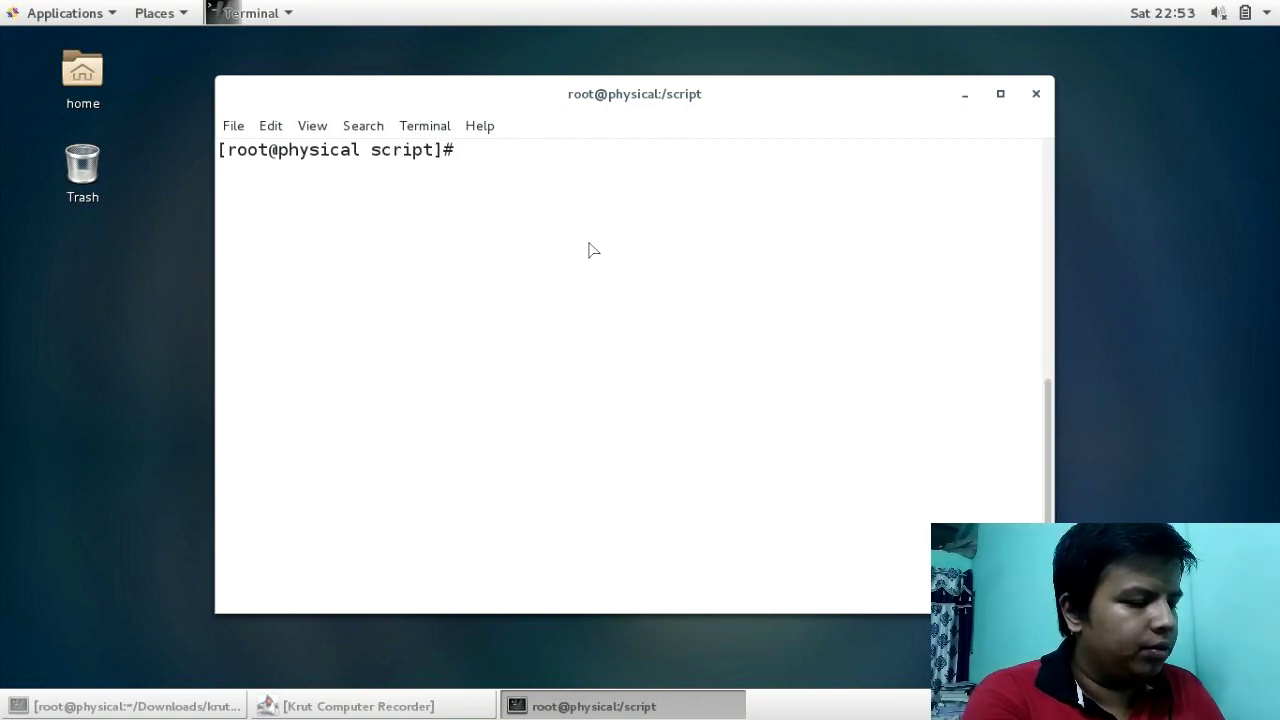
text(vim ser)
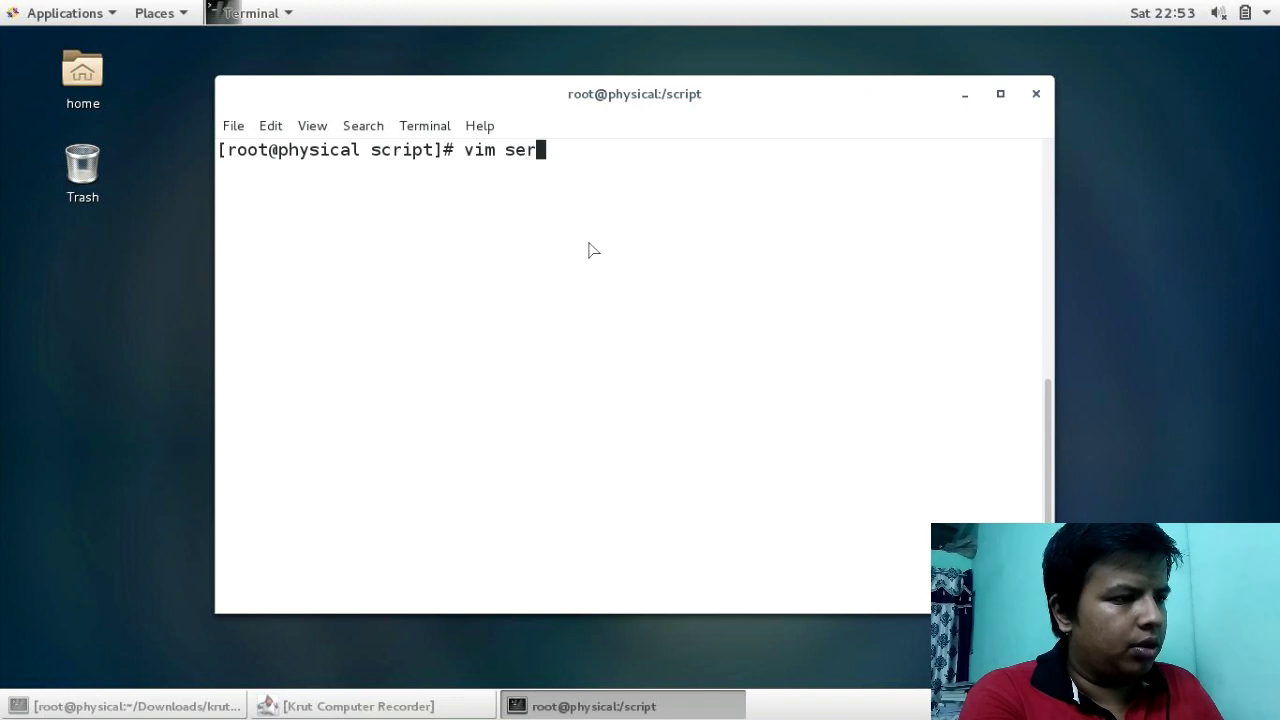
text(ver.sh)
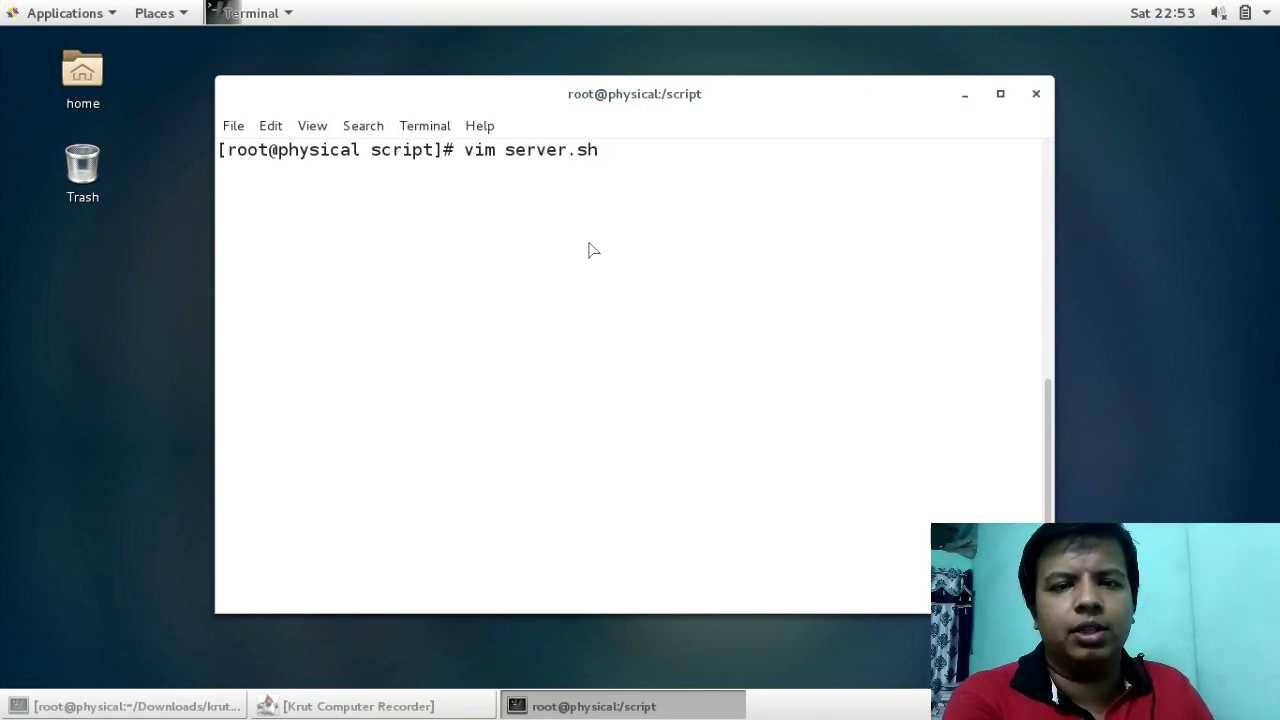
- Create server.sh in vim with a '#!/bin/bash' shebang and a 'virsh start' line
key(Return)
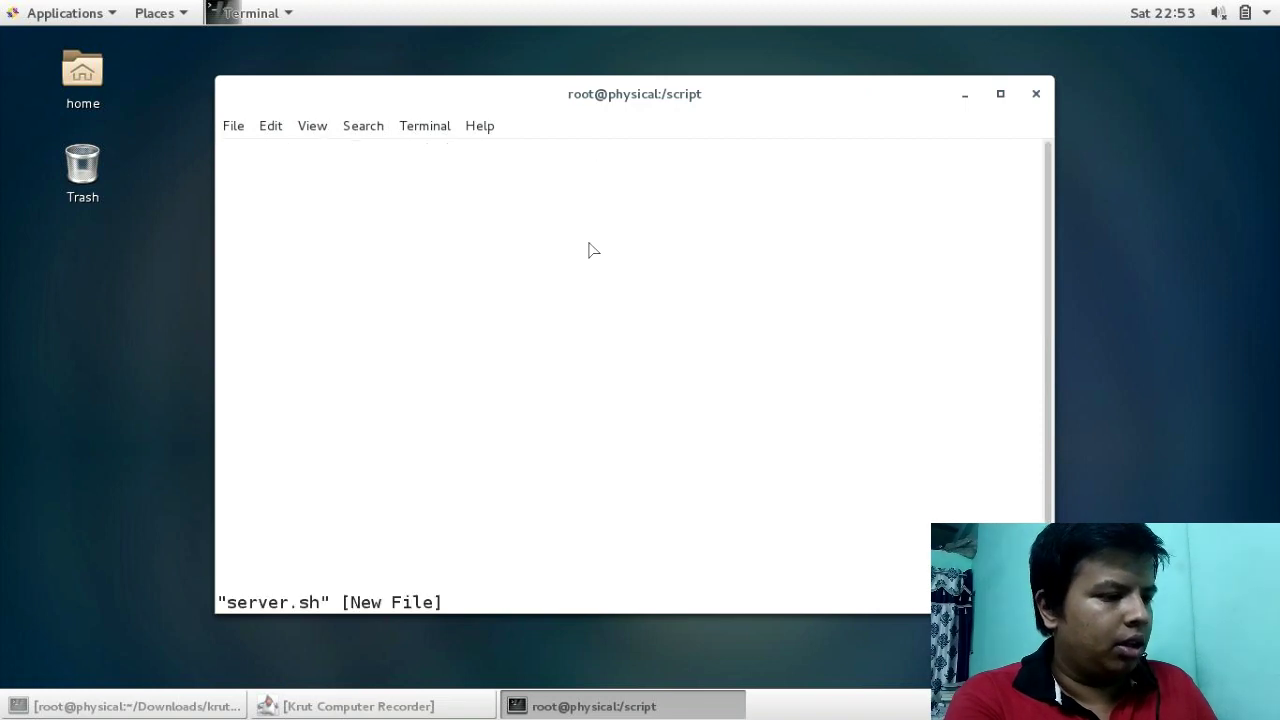
text(i)
text(#!/)
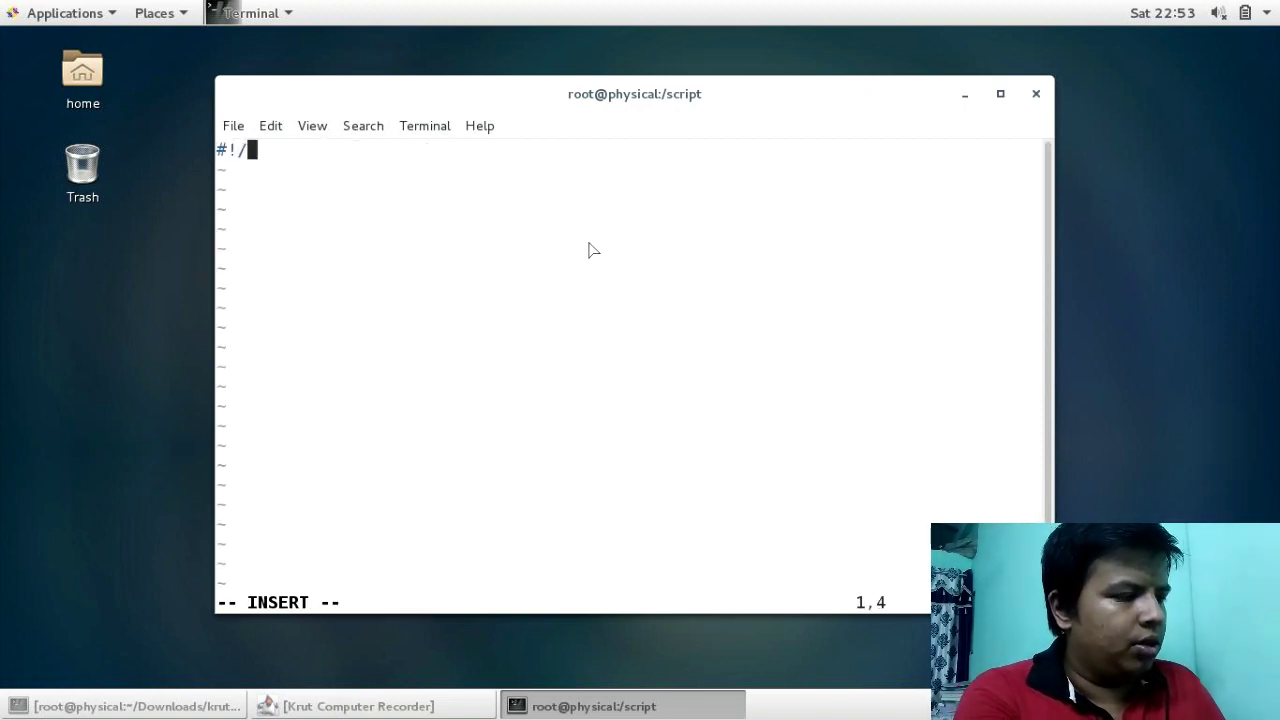
text(bin/bash)
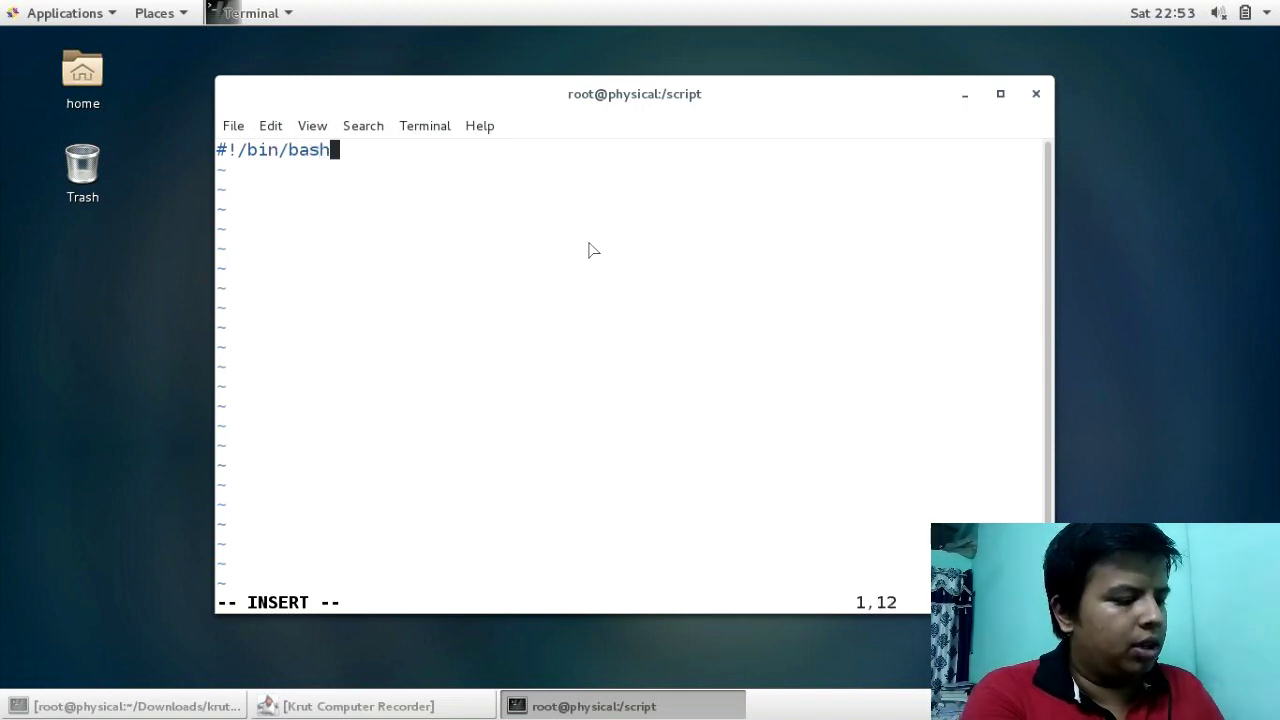
key(Return)
text(virs)
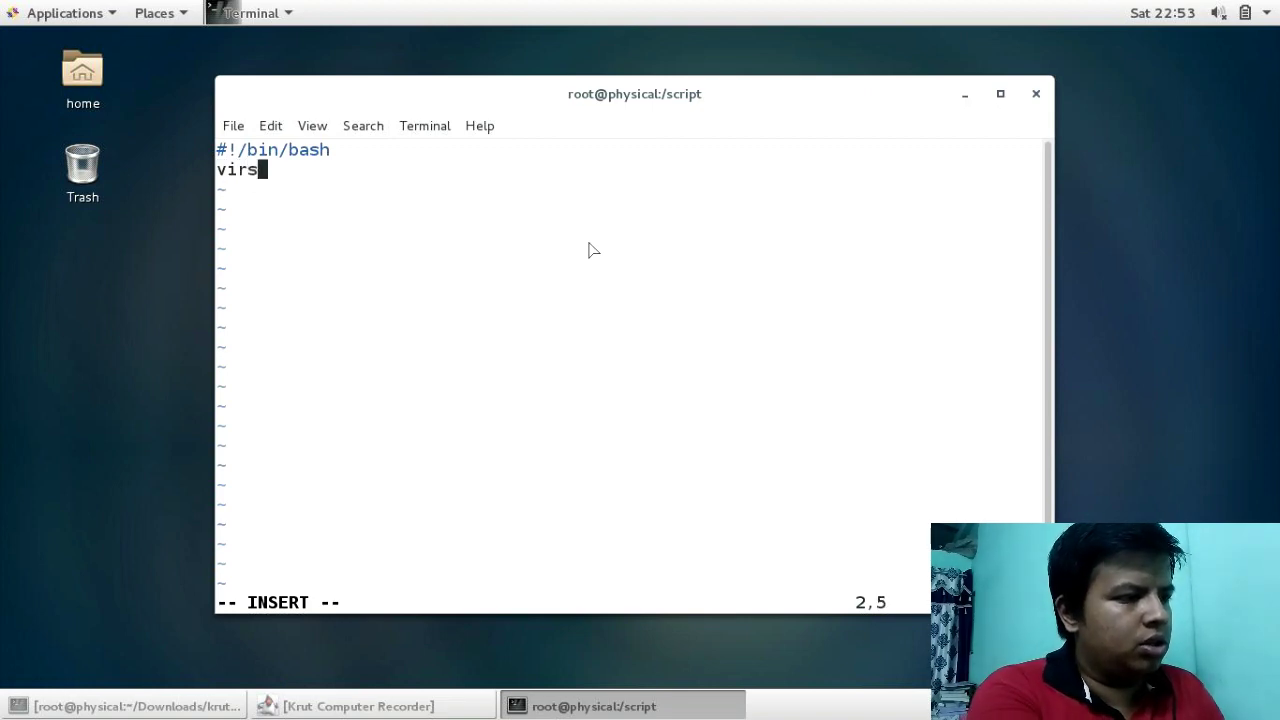
text(h start)
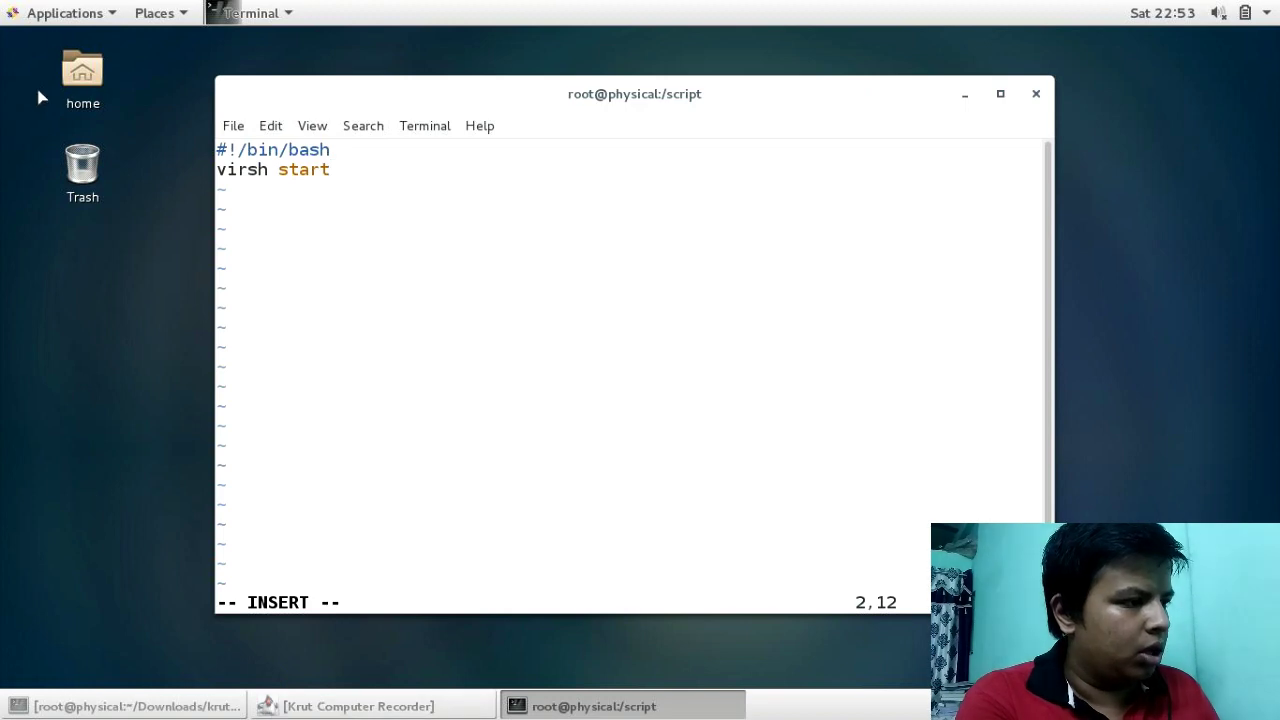
- Check the VM names in Virtual Machine Manager, then return to the script
click(75, 8)
mouse_move(86, 311)
click(214, 388)
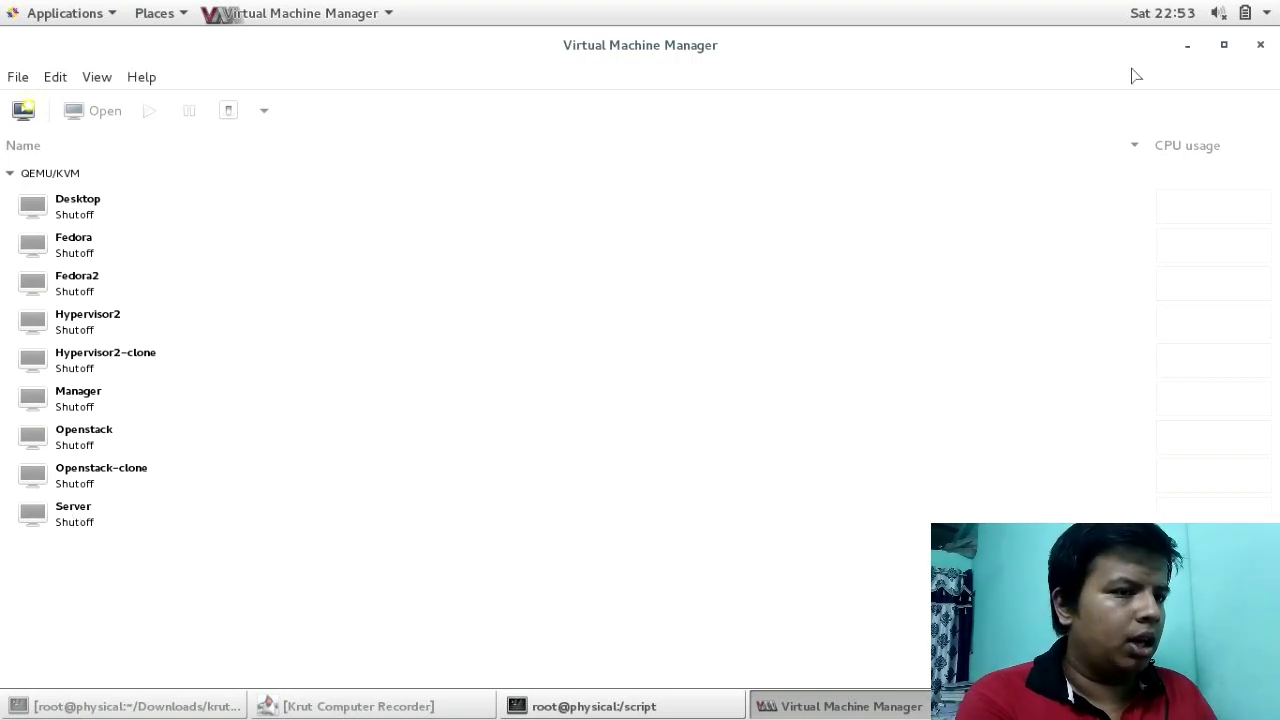
click(1223, 44)
click(1025, 104)
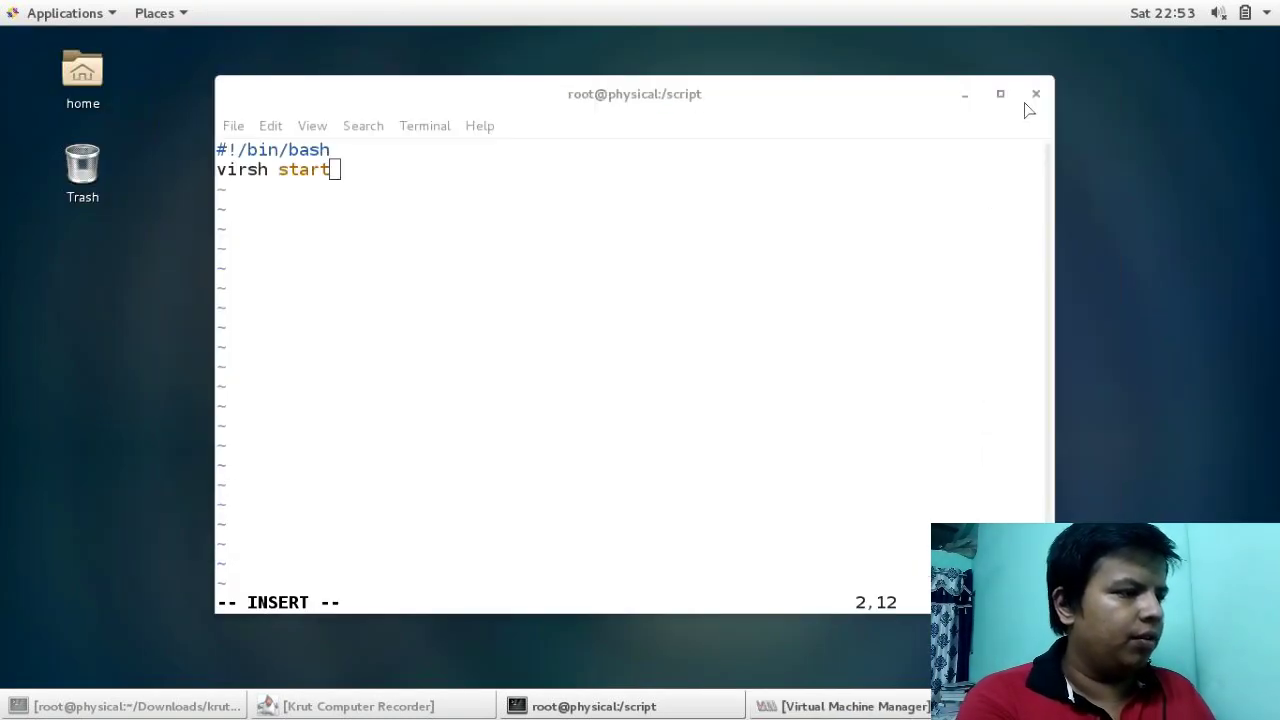
- Complete 'virsh start Server', add 'virt-viewer Server', and save with :wq
text(Server)
key(Return)
text(virt-)
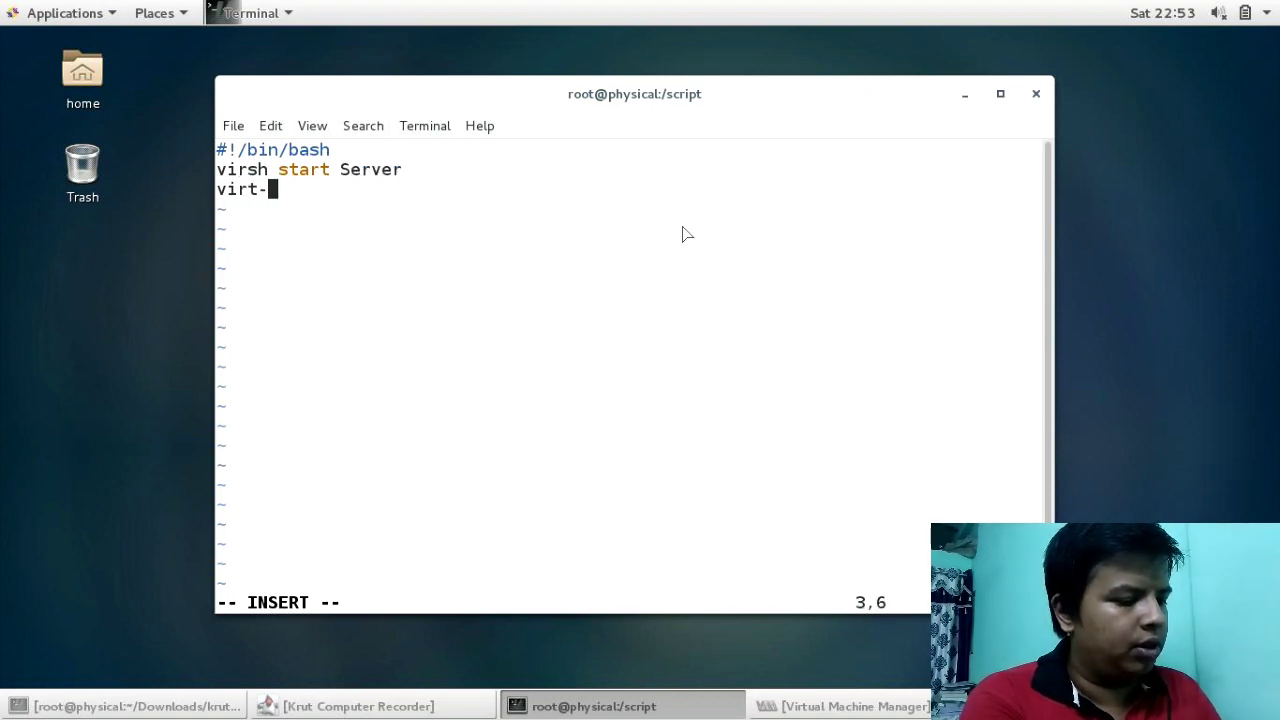
text(viewer)
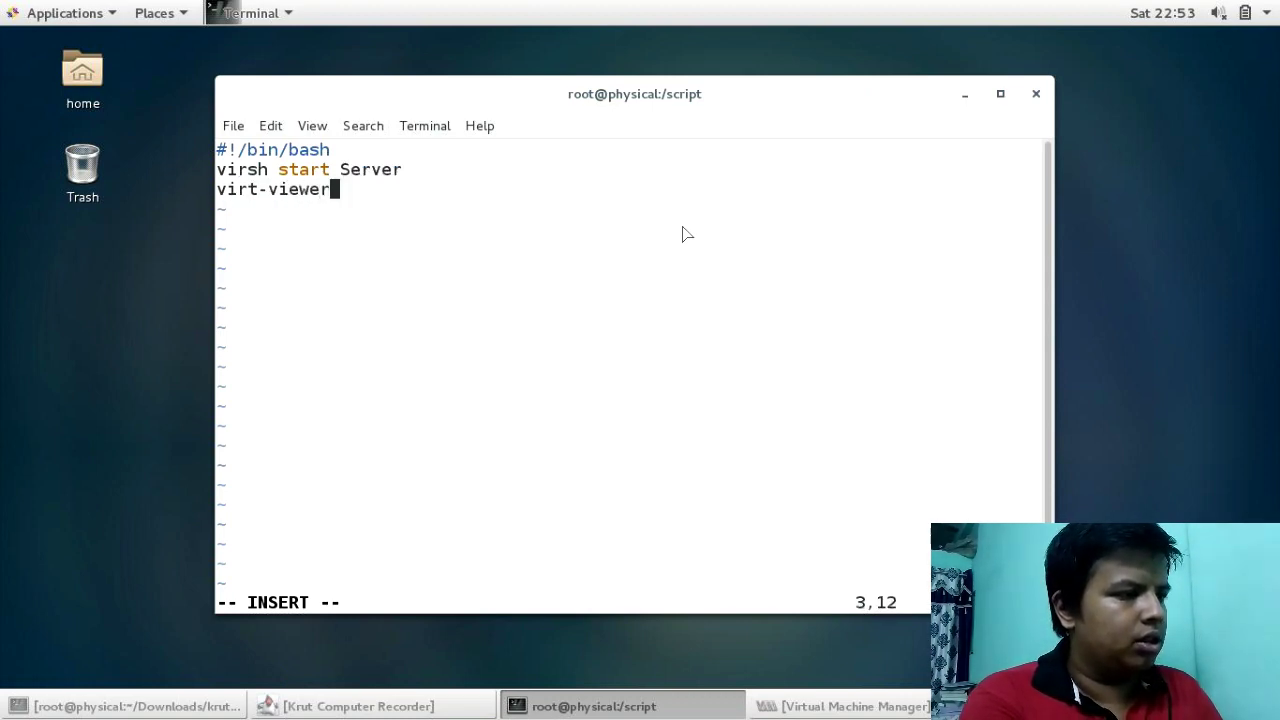
text( Server)
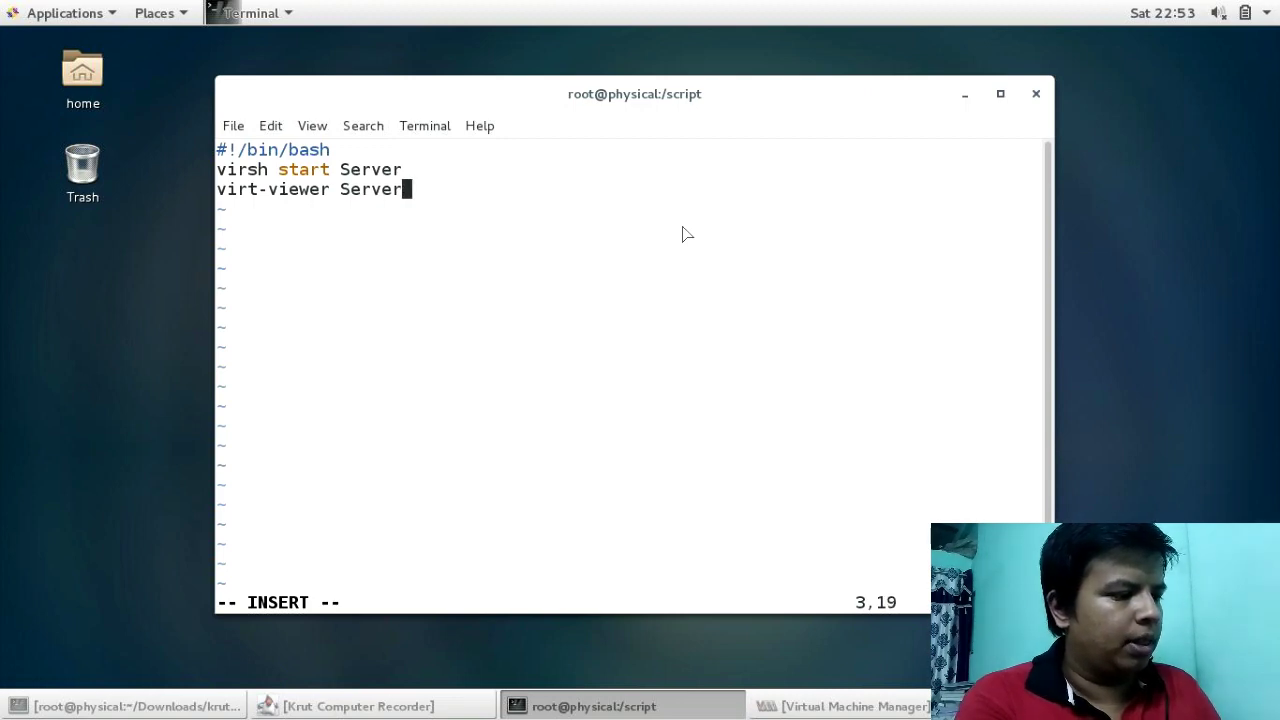
key(Escape)
text(:wq)
key(Return)
- Copy server.sh to desktop.sh and list the folder's files
text(cp )
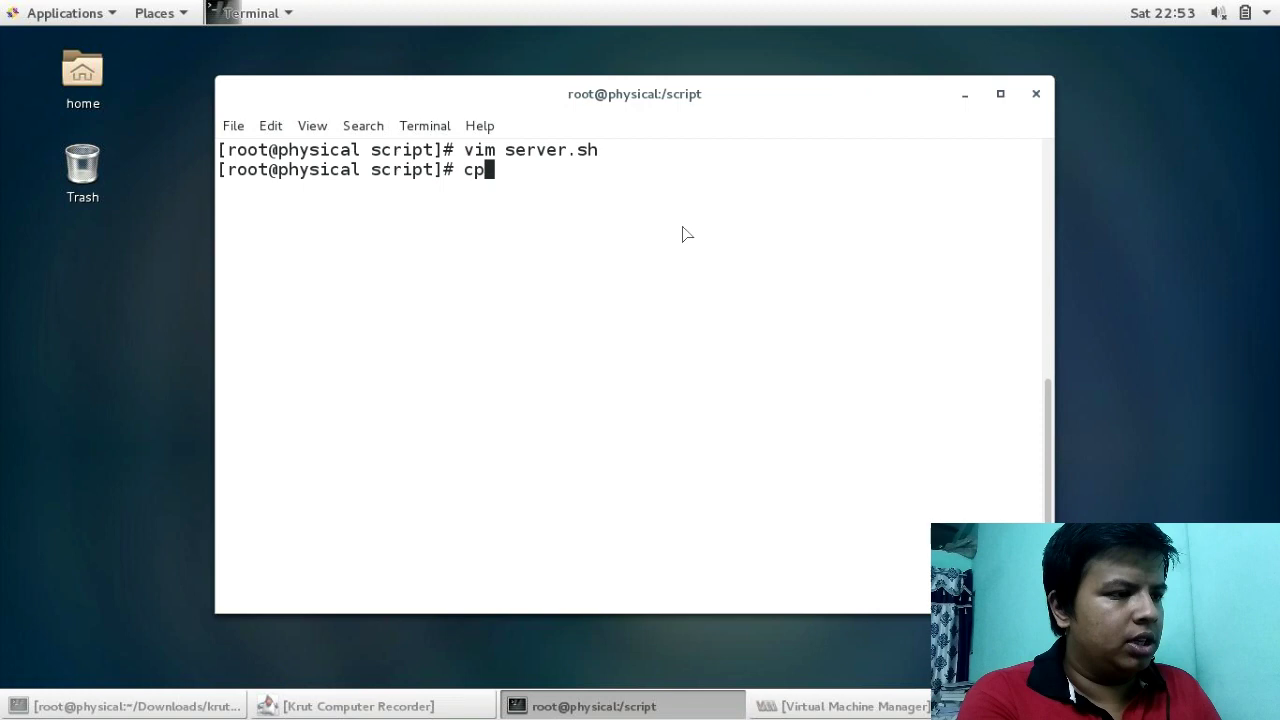
text(se)
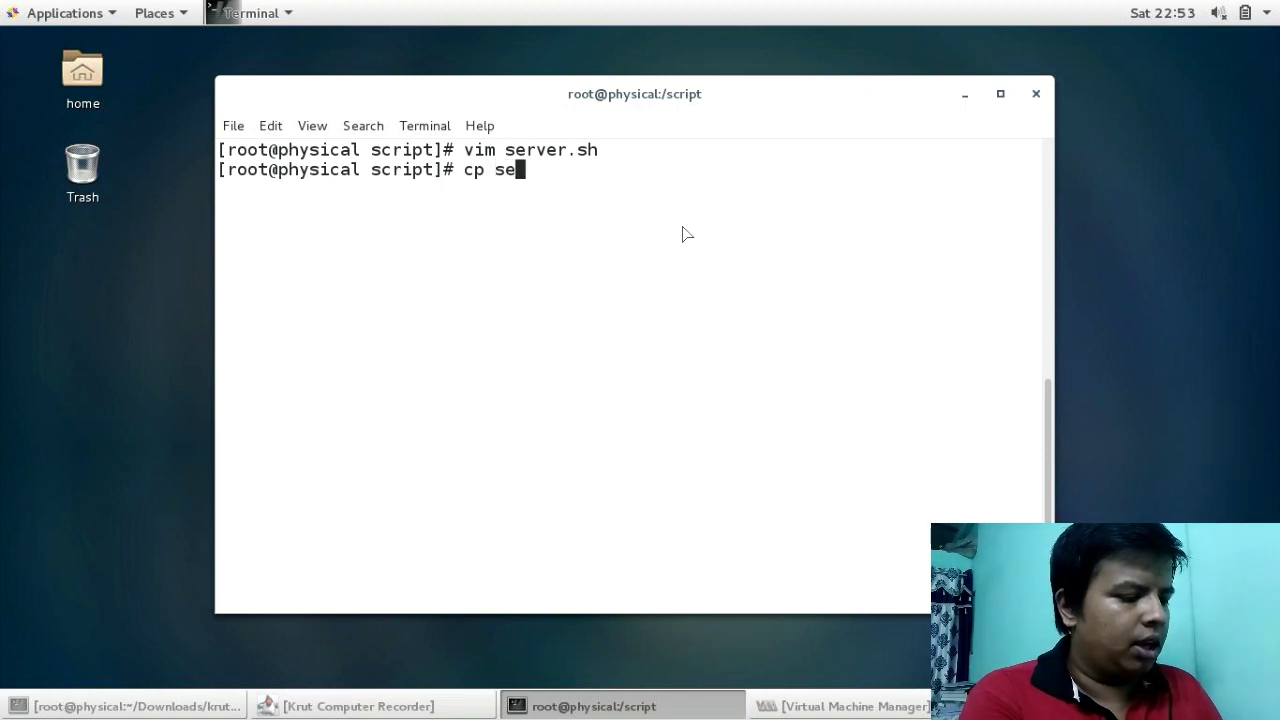
key(Tab)
text(desktop.sh)
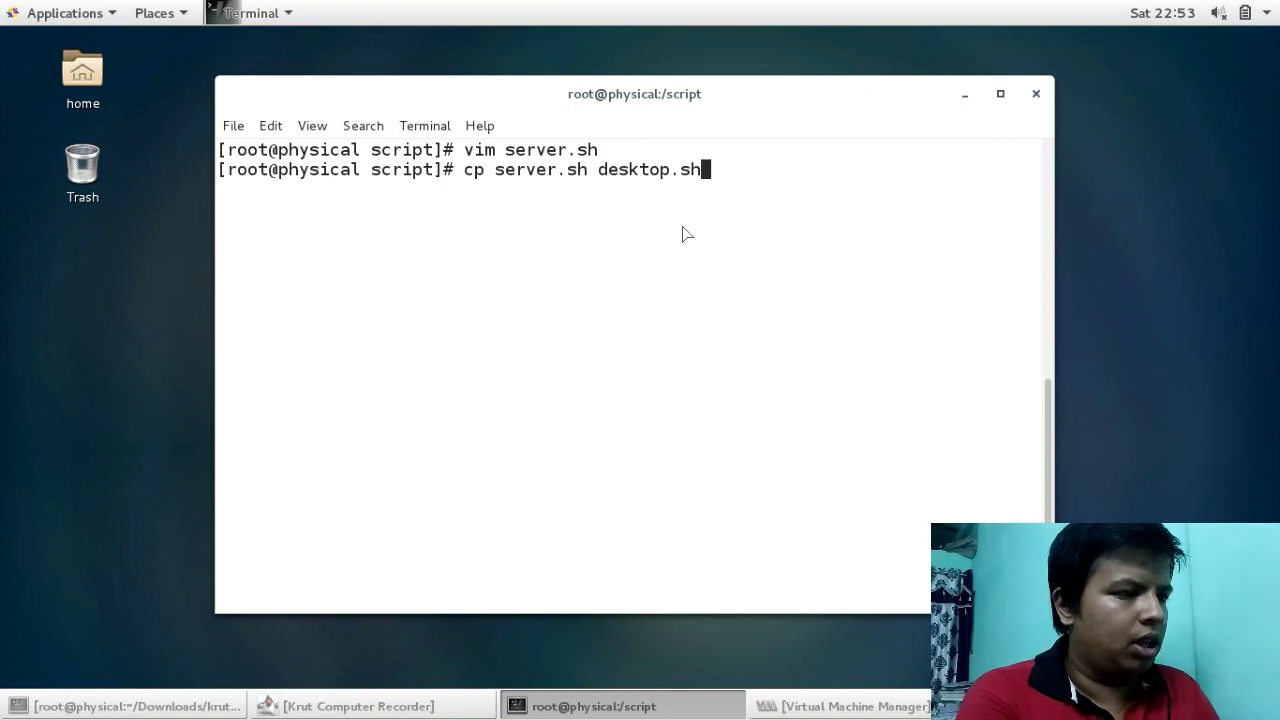
key(Return)
text(ls)
key(Return)
- Open desktop.sh in vim
text(vim se)
key(BackSpace)
key(BackSpace)
text(des)
key(Tab)
key(Return)
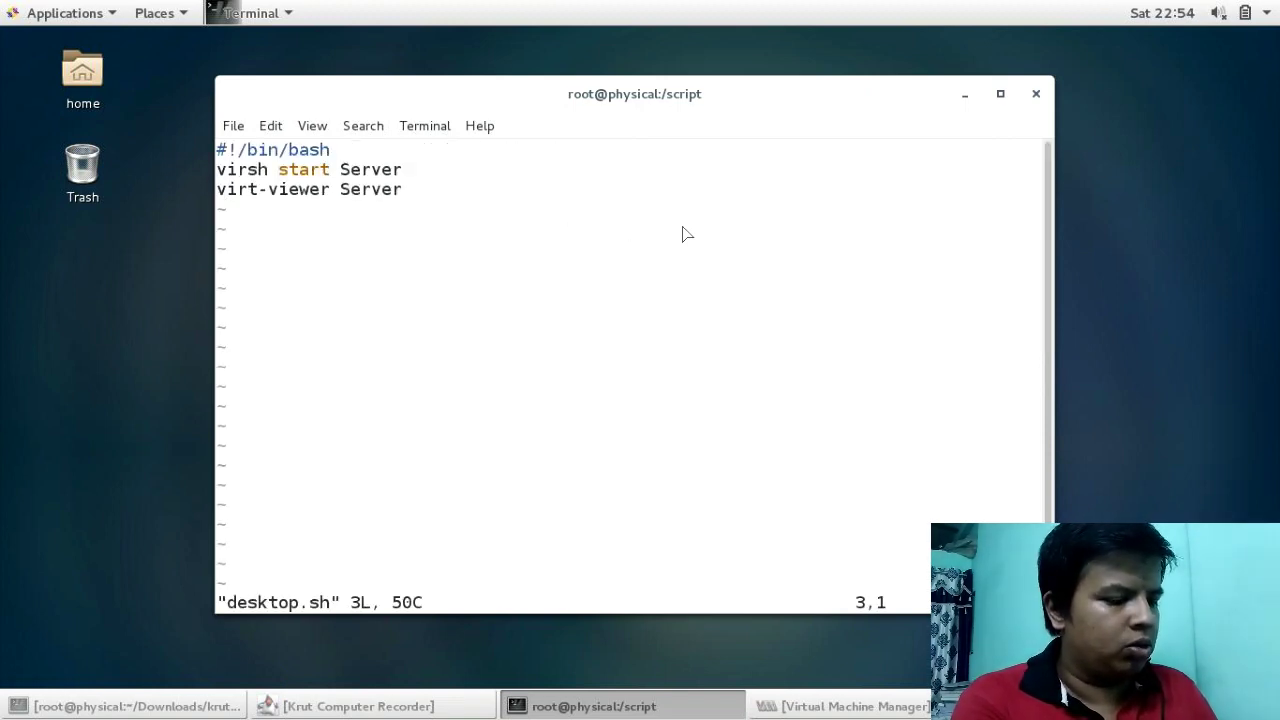
- Change the virsh start line to 'virsh start Desktop', verifying the VM name in Virtual Machine Manager
key(Right)
key(Right)
key(Right)
key(Right)
key(Right)
key(Right)
key(Right)
key(Right)
key(Right)
key(Right)
key(Right)
key(Right)
key(Right)
key(Right)
key(Right)
key(Right)
key(Up)
key(Up)
key(Down)
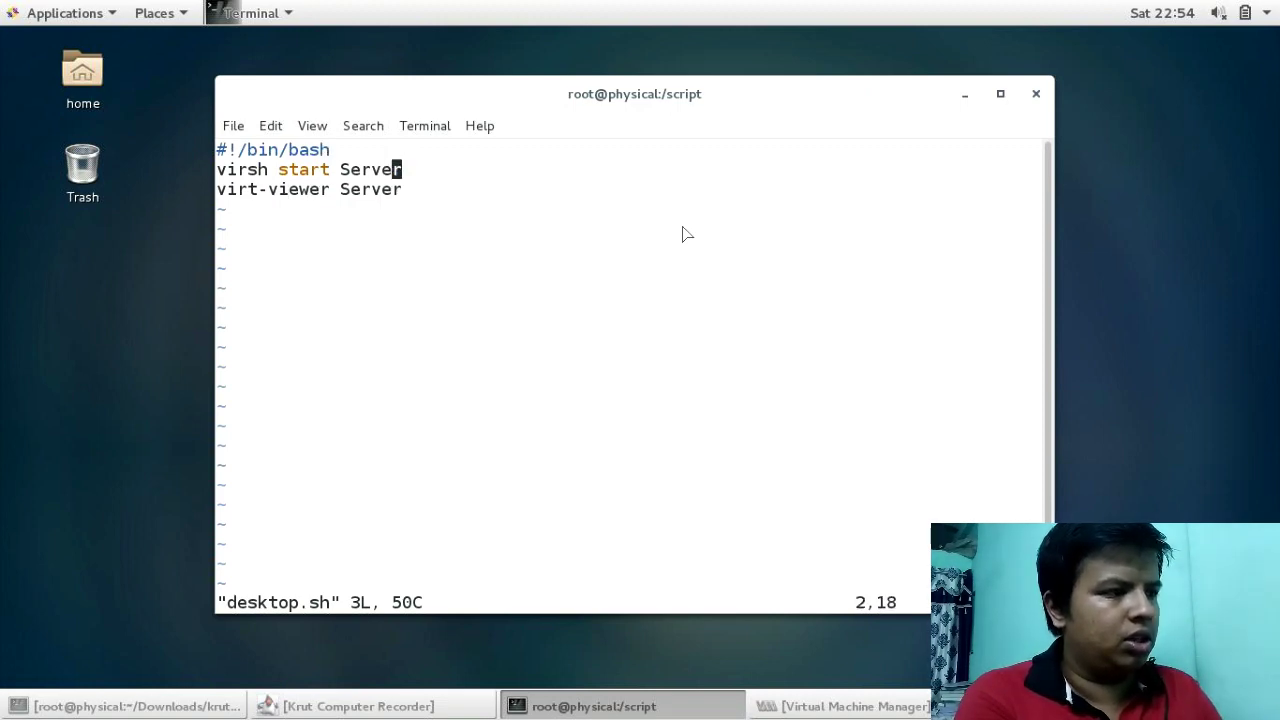
key(a)
key(BackSpace)
key(BackSpace)
key(BackSpace)
key(BackSpace)
key(BackSpace)
key(BackSpace)
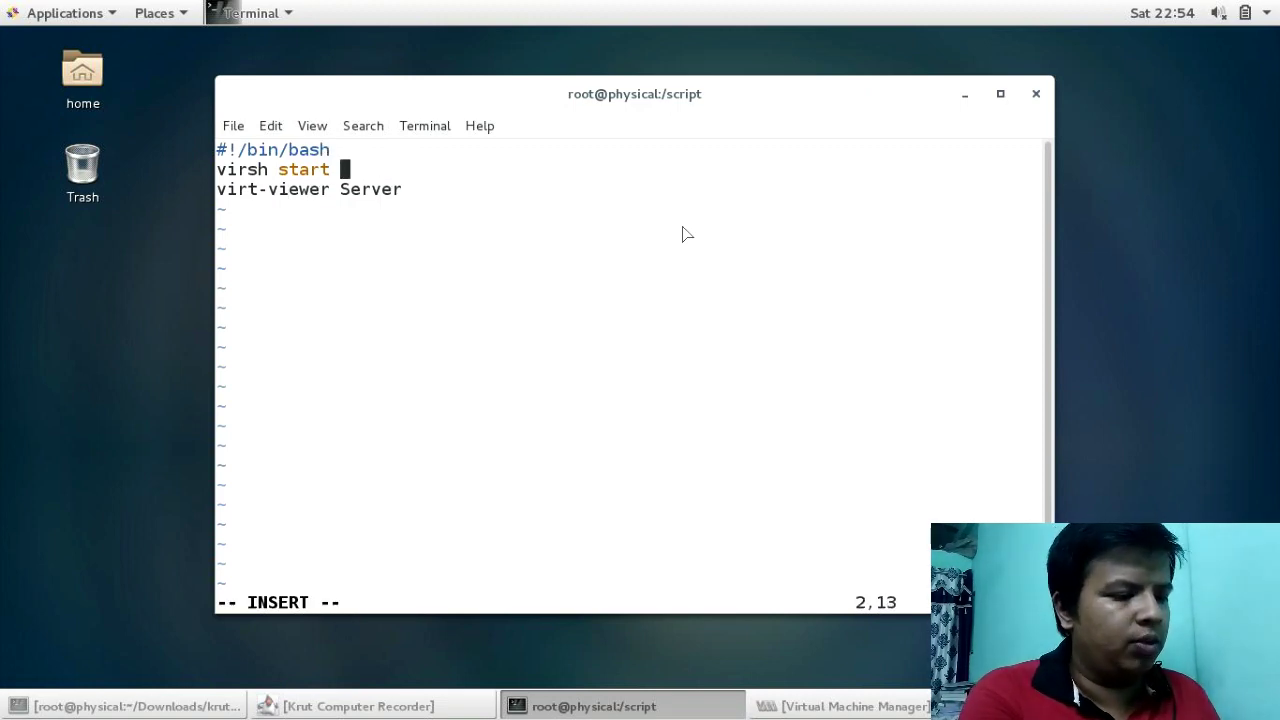
click(790, 706)
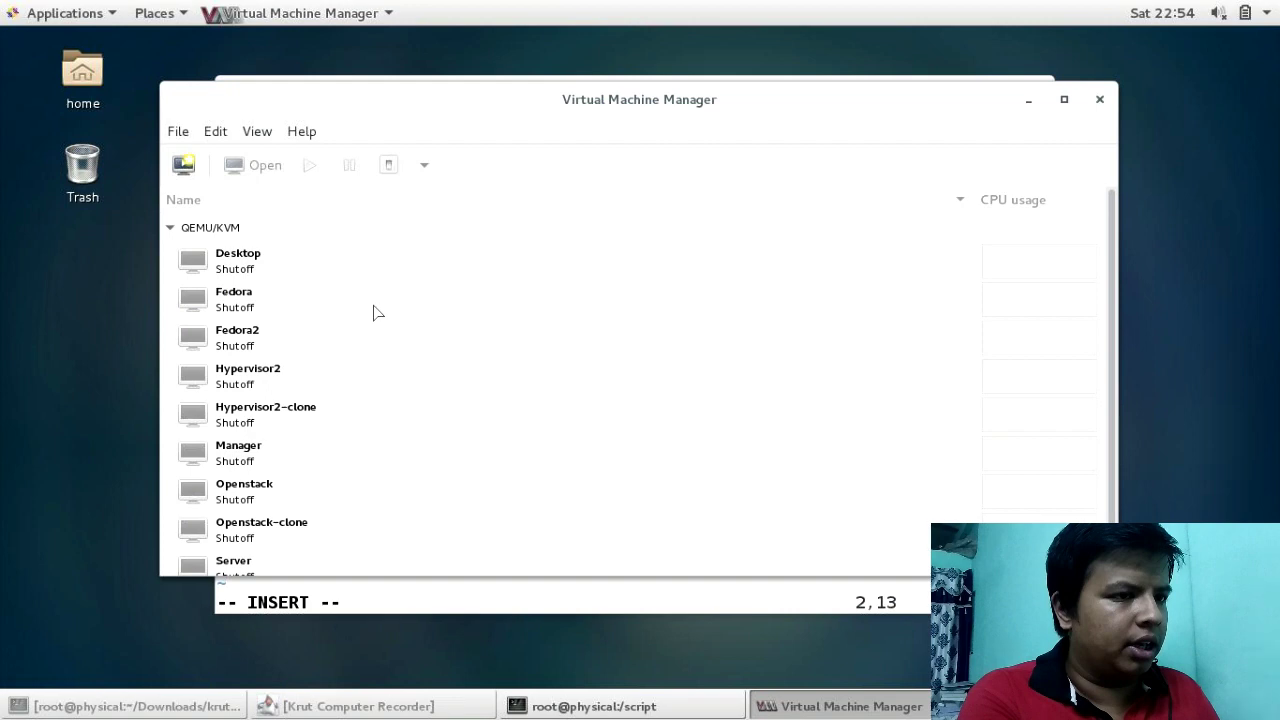
click(1058, 110)
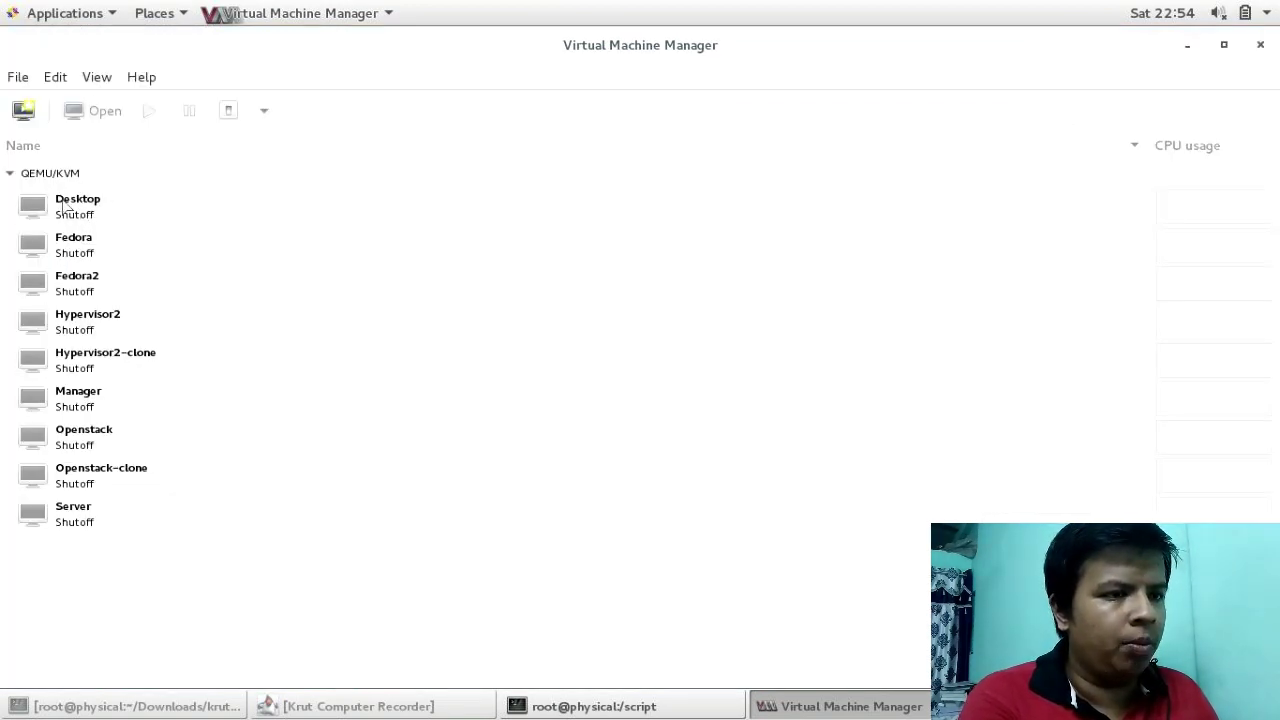
click(1260, 45)
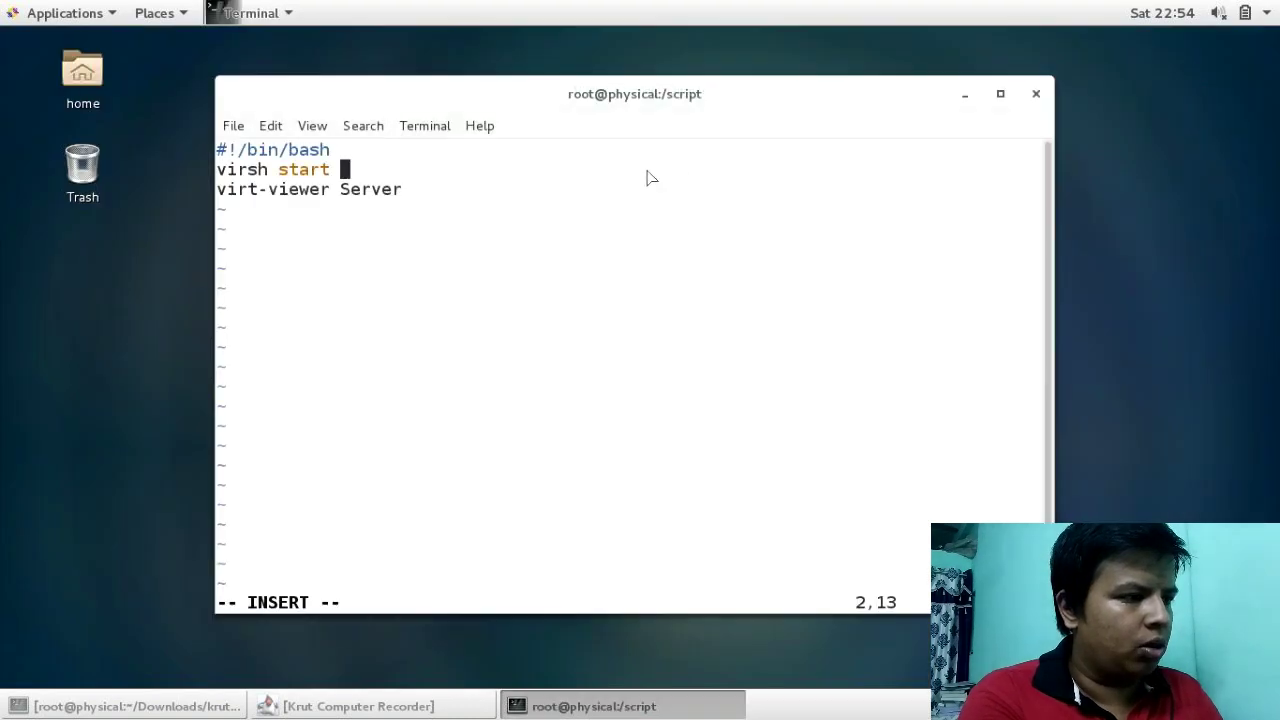
text(Desktop)
- Change the viewer line to 'virt-viewer Desktop' and save desktop.sh with :wq
key(Down)
key(BackSpace)
key(BackSpace)
key(BackSpace)
key(BackSpace)
key(BackSpace)
key(BackSpace)
text(Desktop)
key(Escape)
text(:)
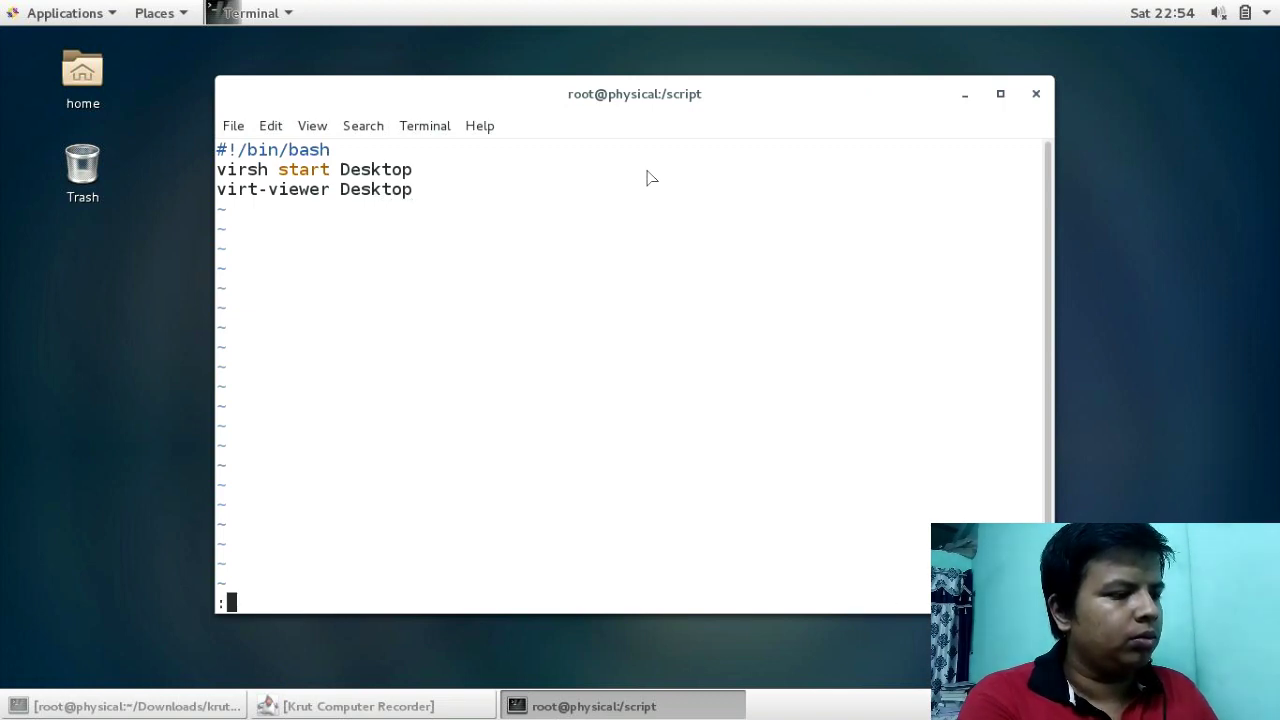
text(Wq)
key(Return)
text(:wq)
key(Return)
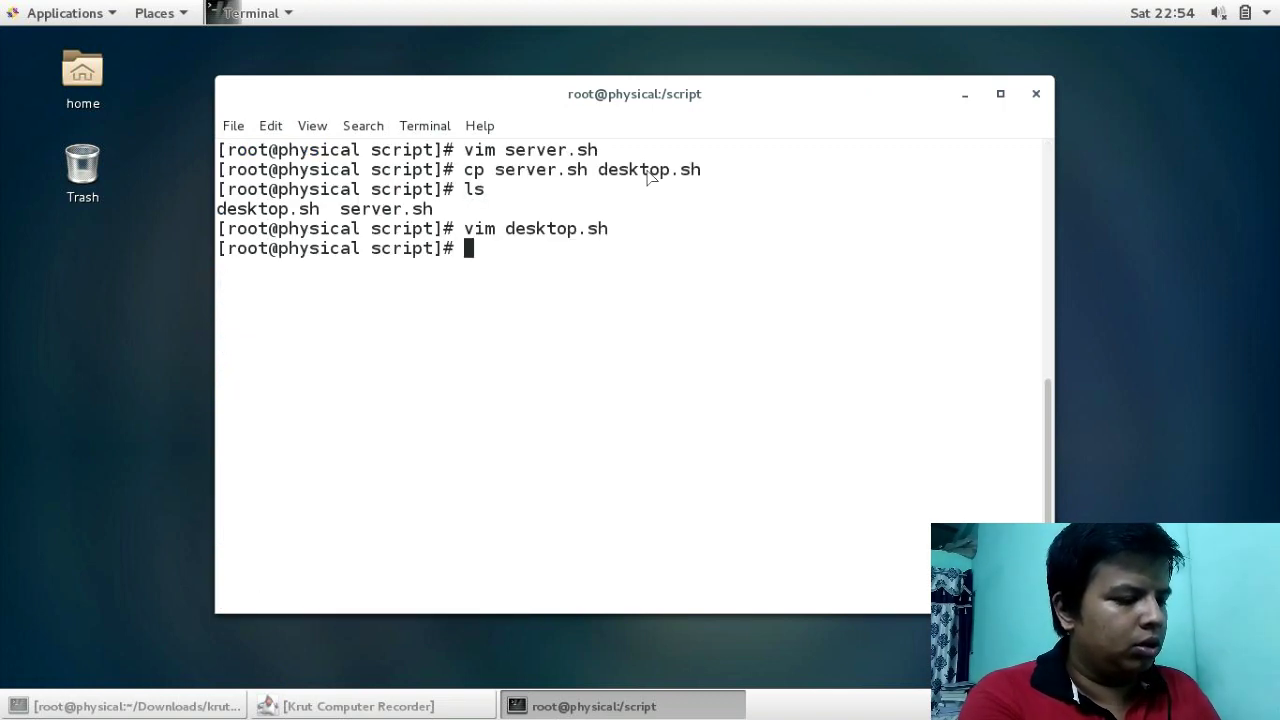
- Make both scripts executable with 'chmod +x *' and list them to confirm
text(ls)
key(Return)
text(chmod )
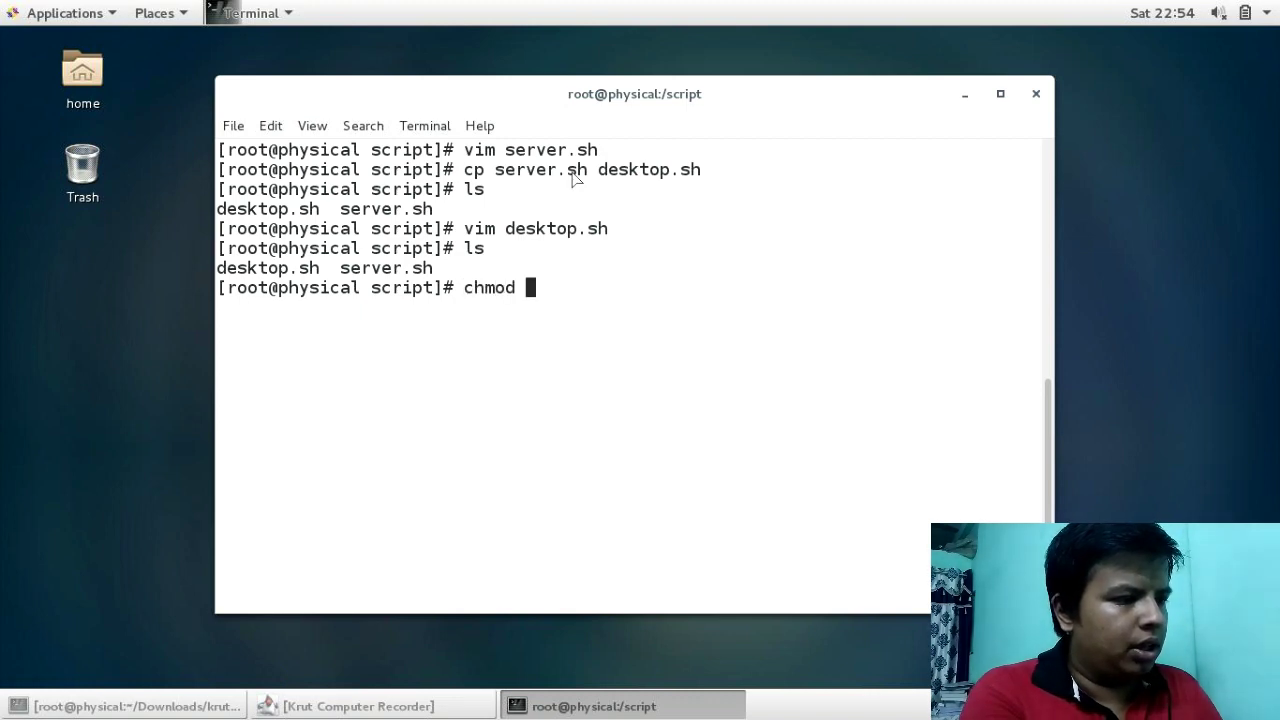
text(+x )
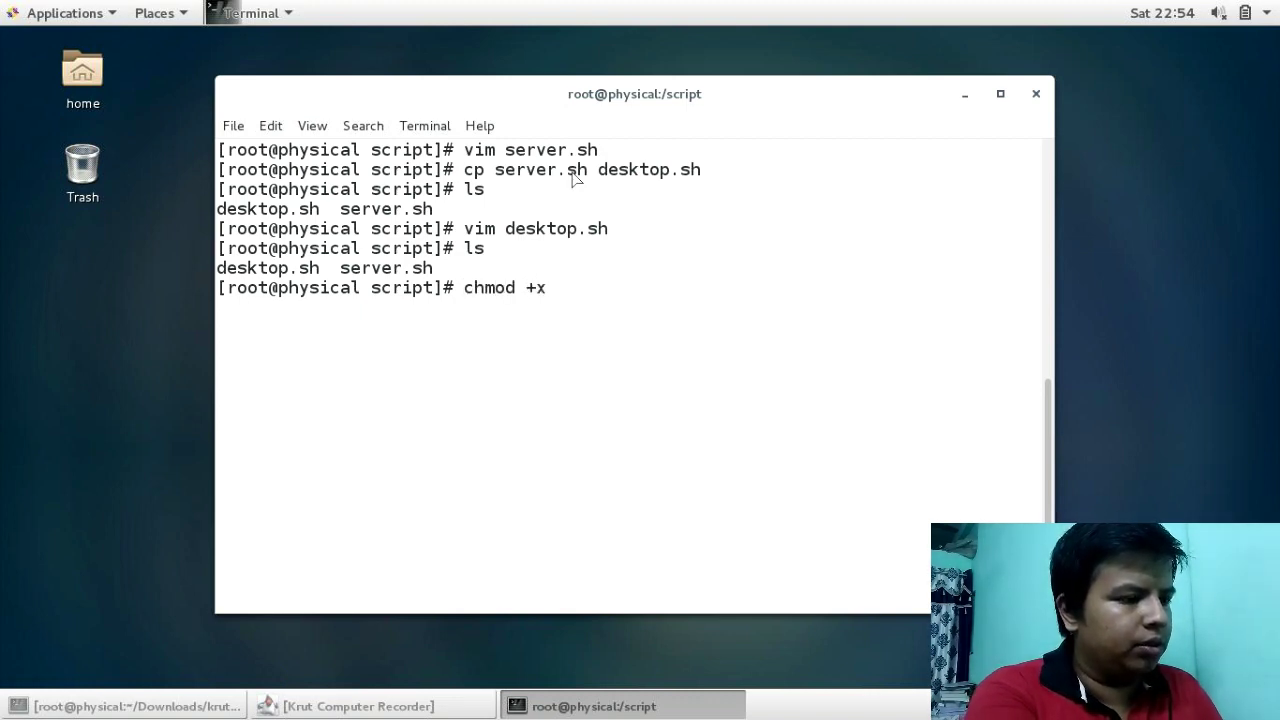
text(*)
key(Return)
text(k)
key(BackSpace)
text(ls)
key(Return)
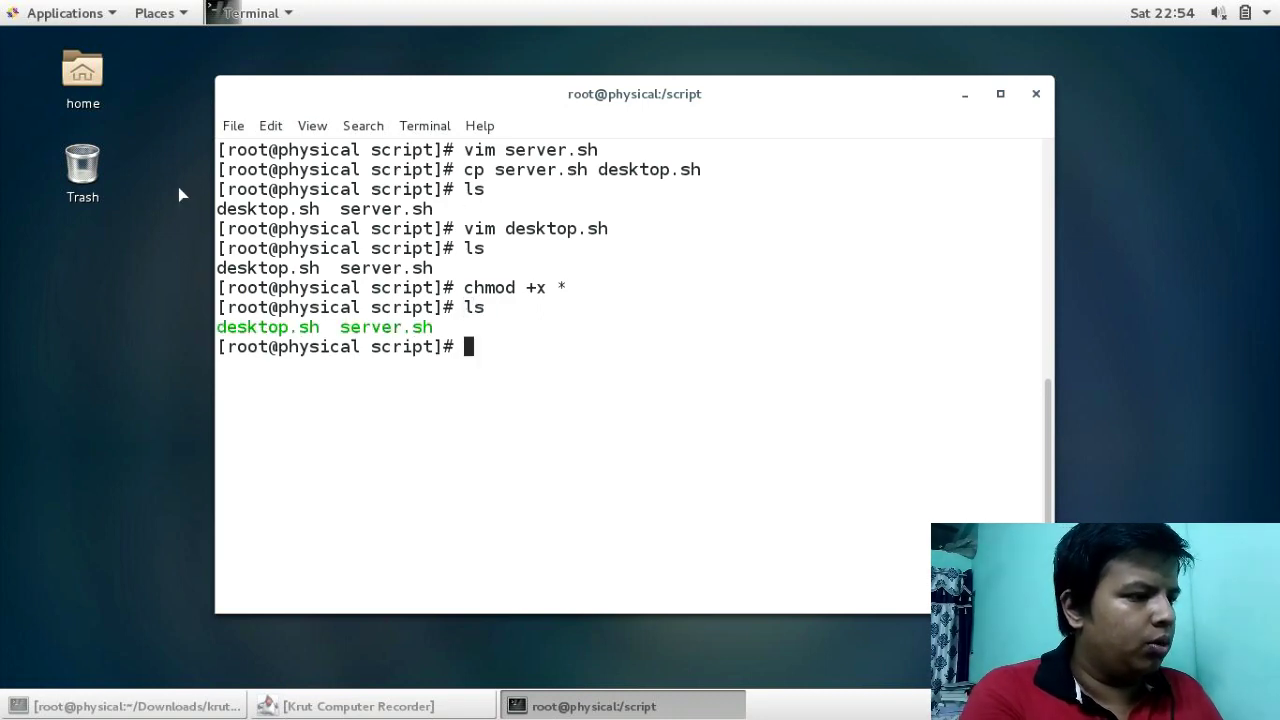
text(c)
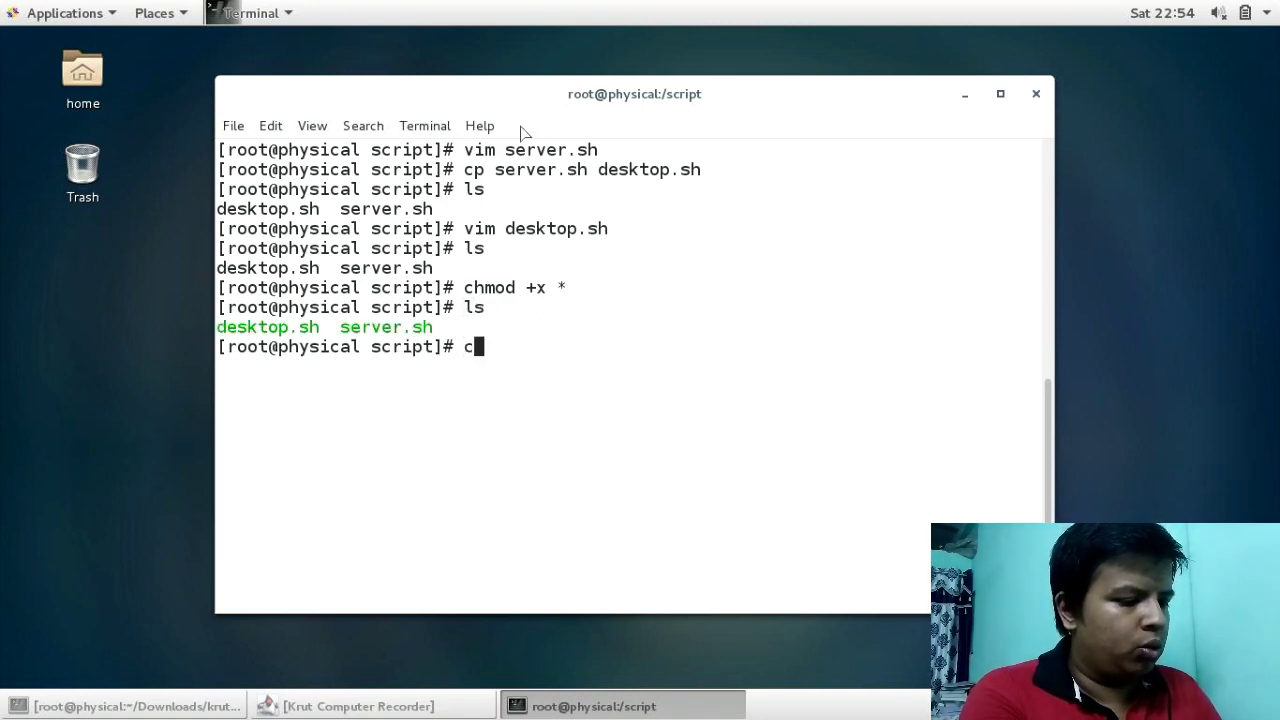
text(d /su)
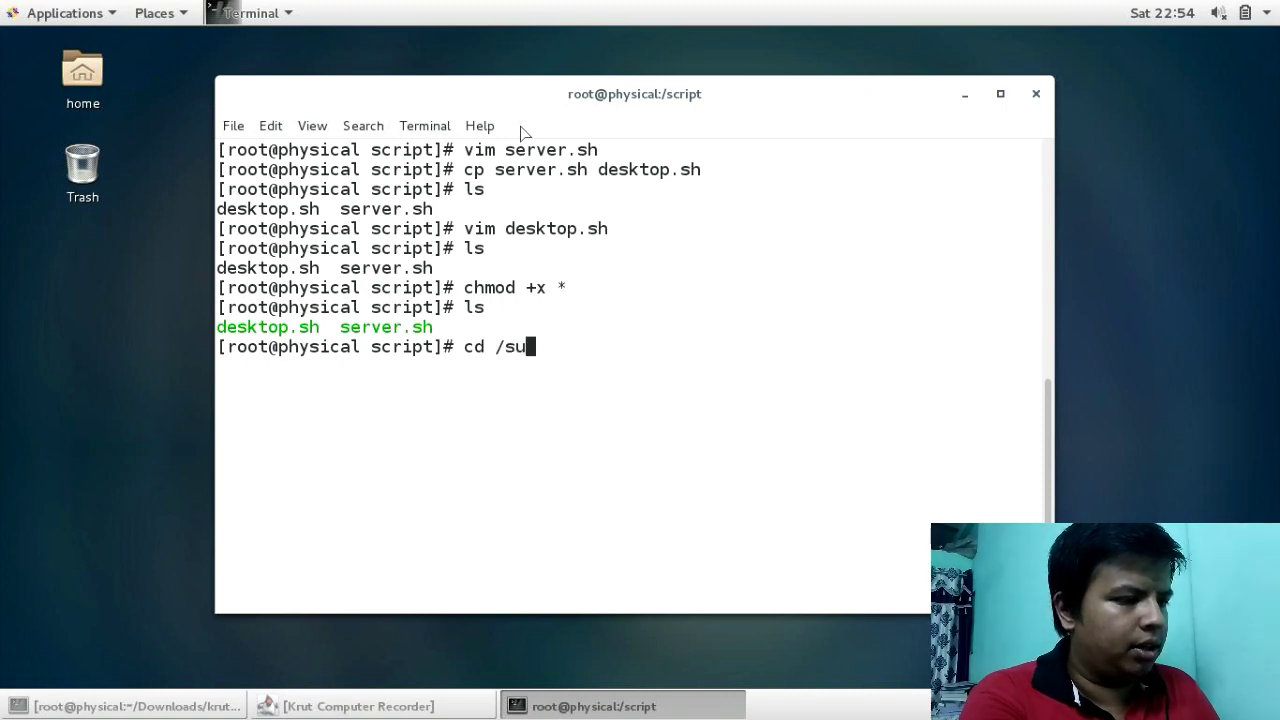
key(BackSpace)
key(BackSpace)
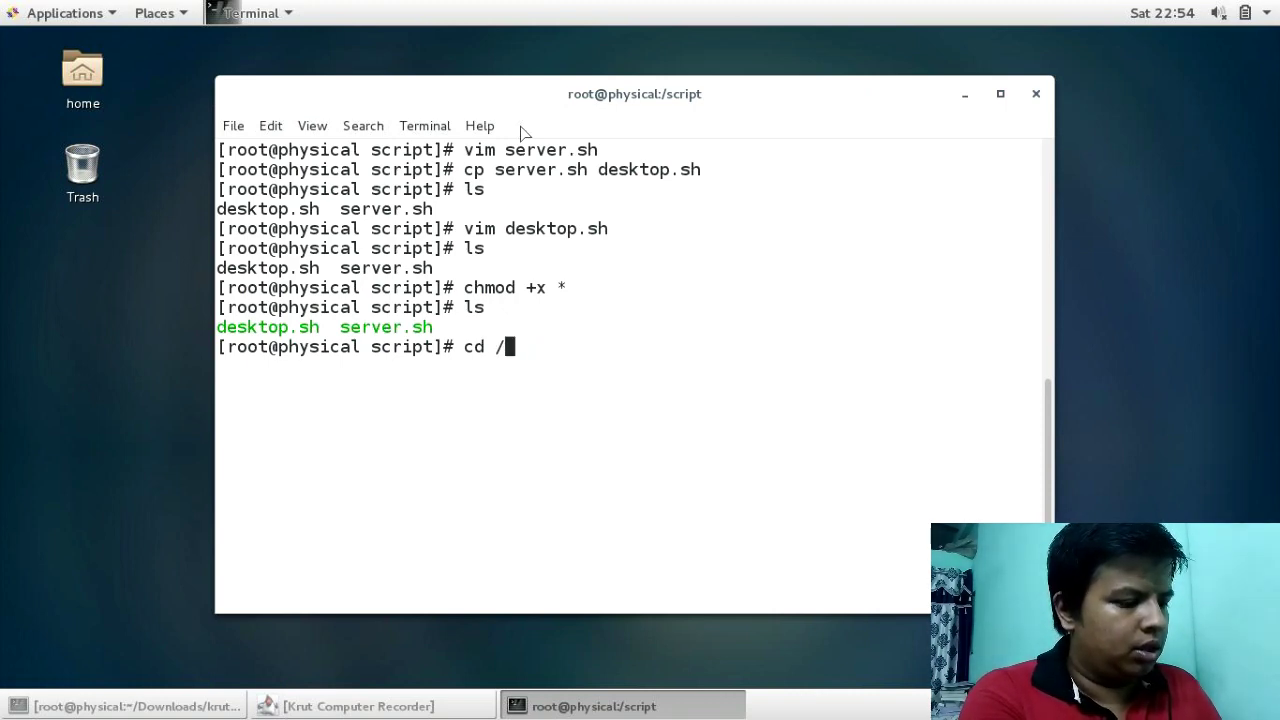
text(usr/sh)
key(Tab)
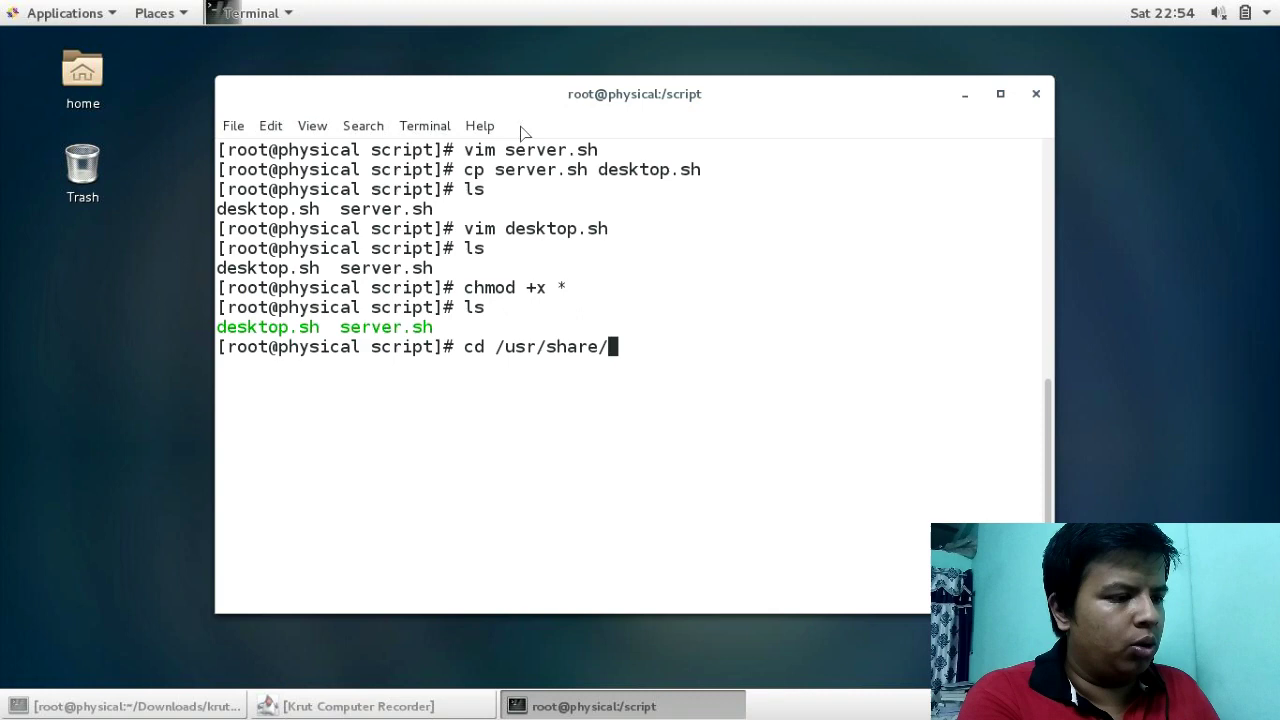
text(app)
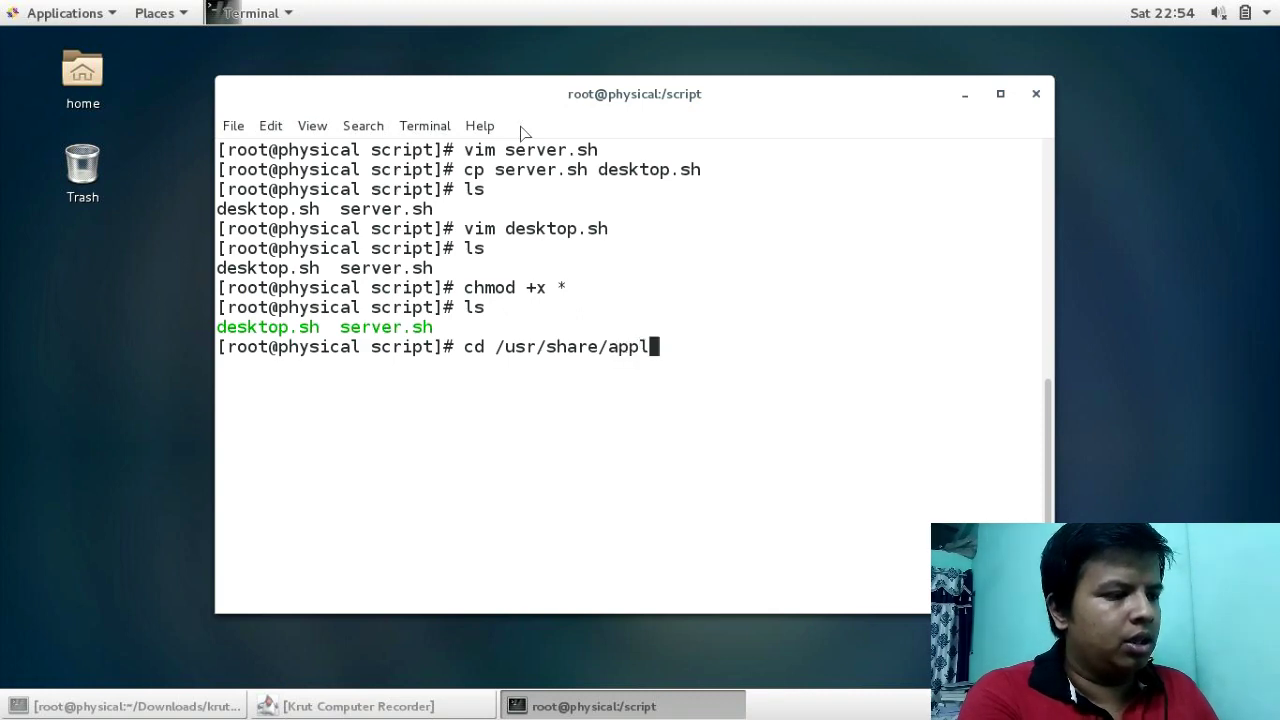
text(l)
key(Tab)
key(Return)
text(ls)
key(Return)
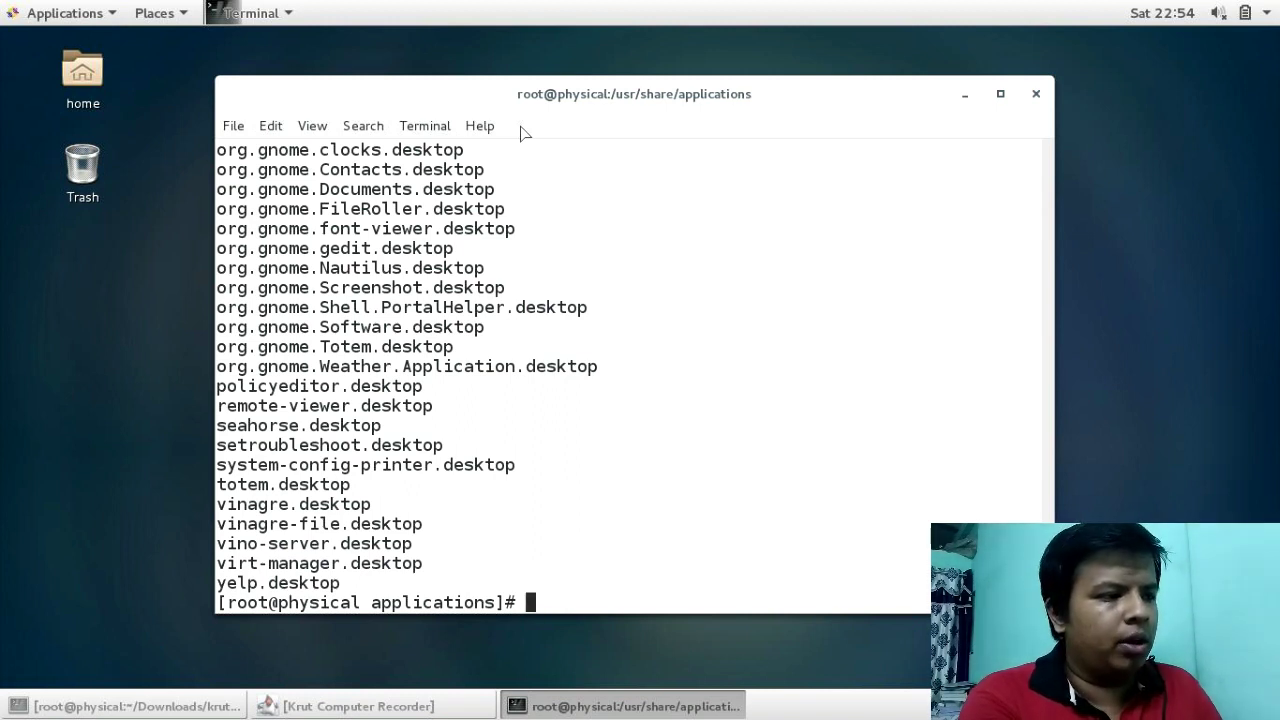
click(86, 13)
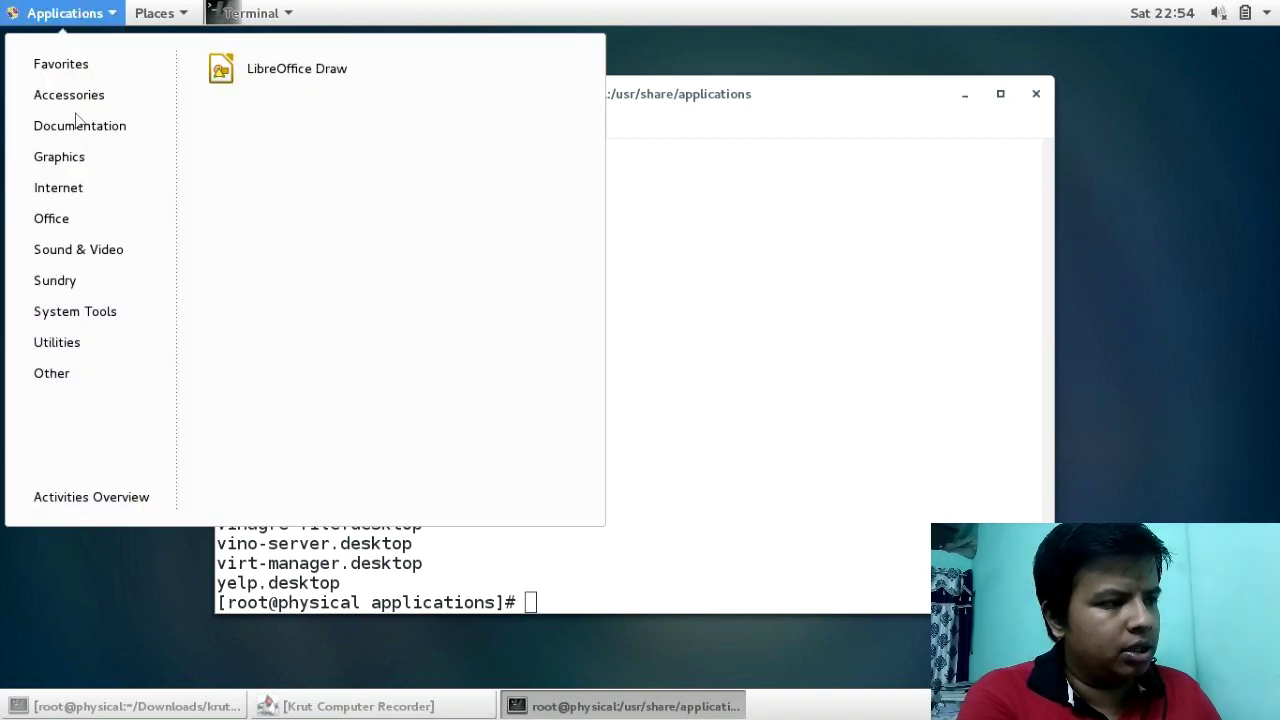
mouse_move(119, 188)
mouse_move(109, 63)
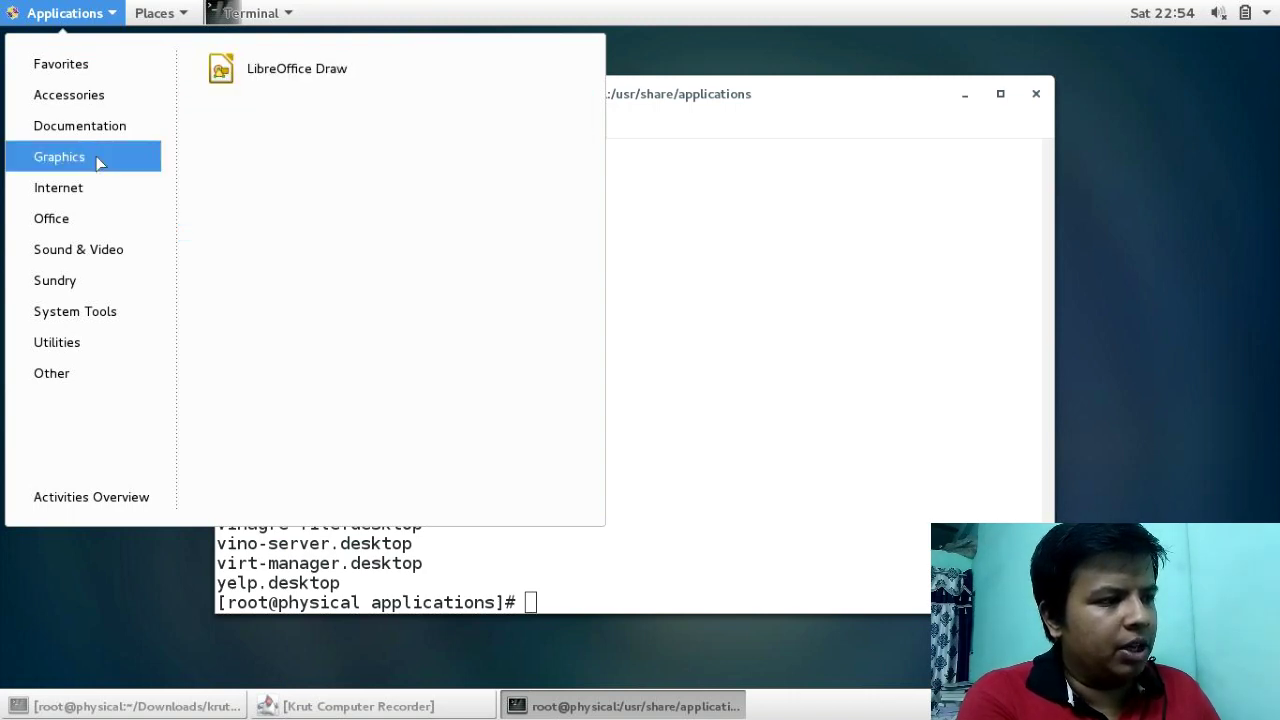
mouse_move(97, 264)
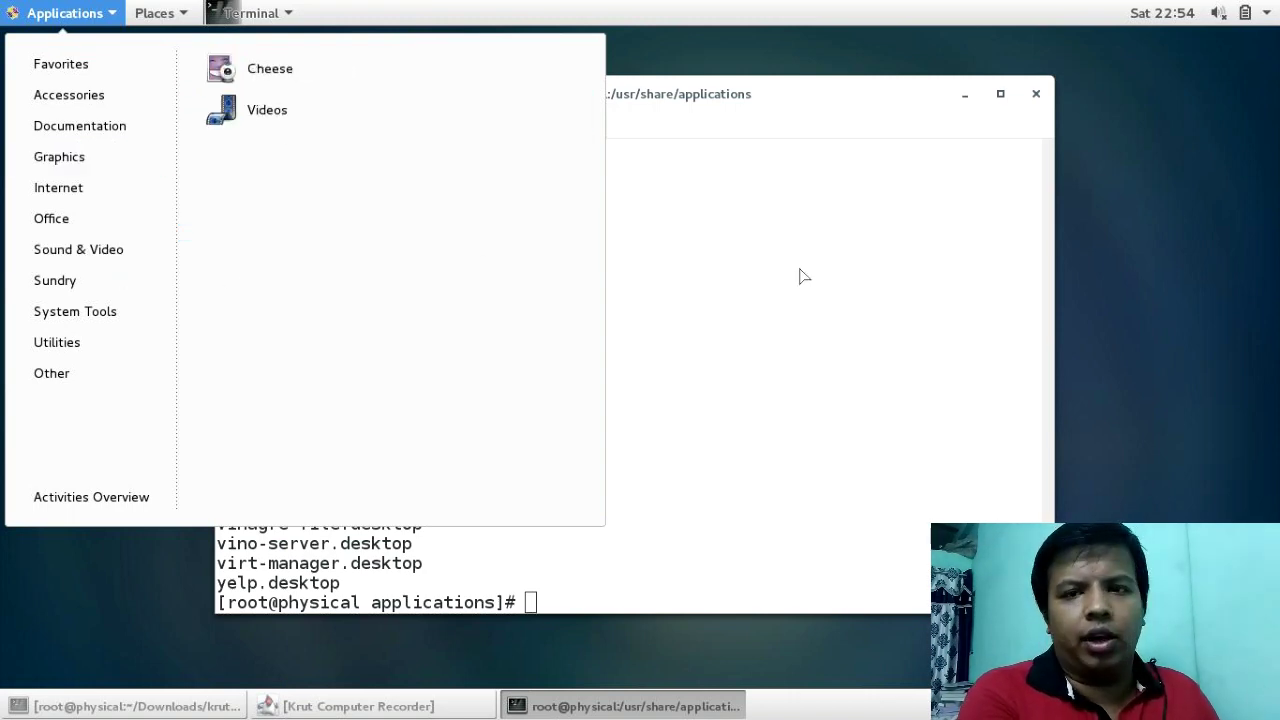
click(800, 276)
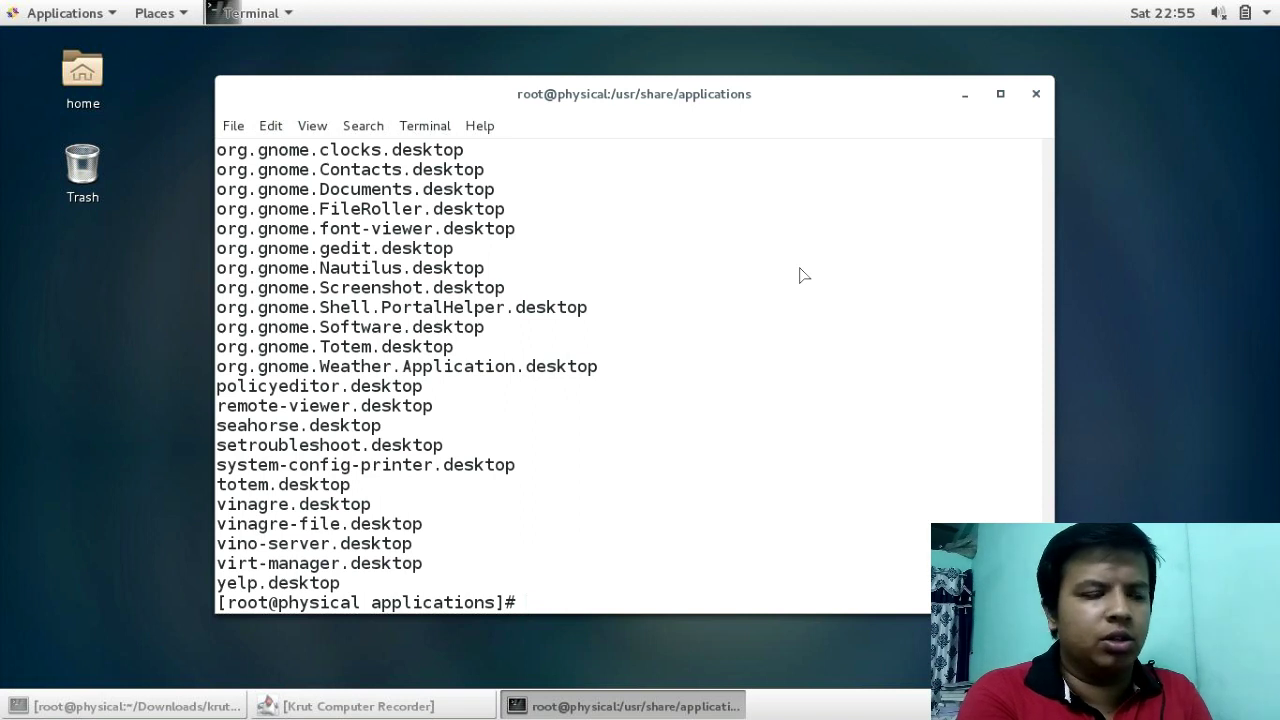
- Copy firefox.desktop to /root/Desktop/
text(cp fi)
text(re)
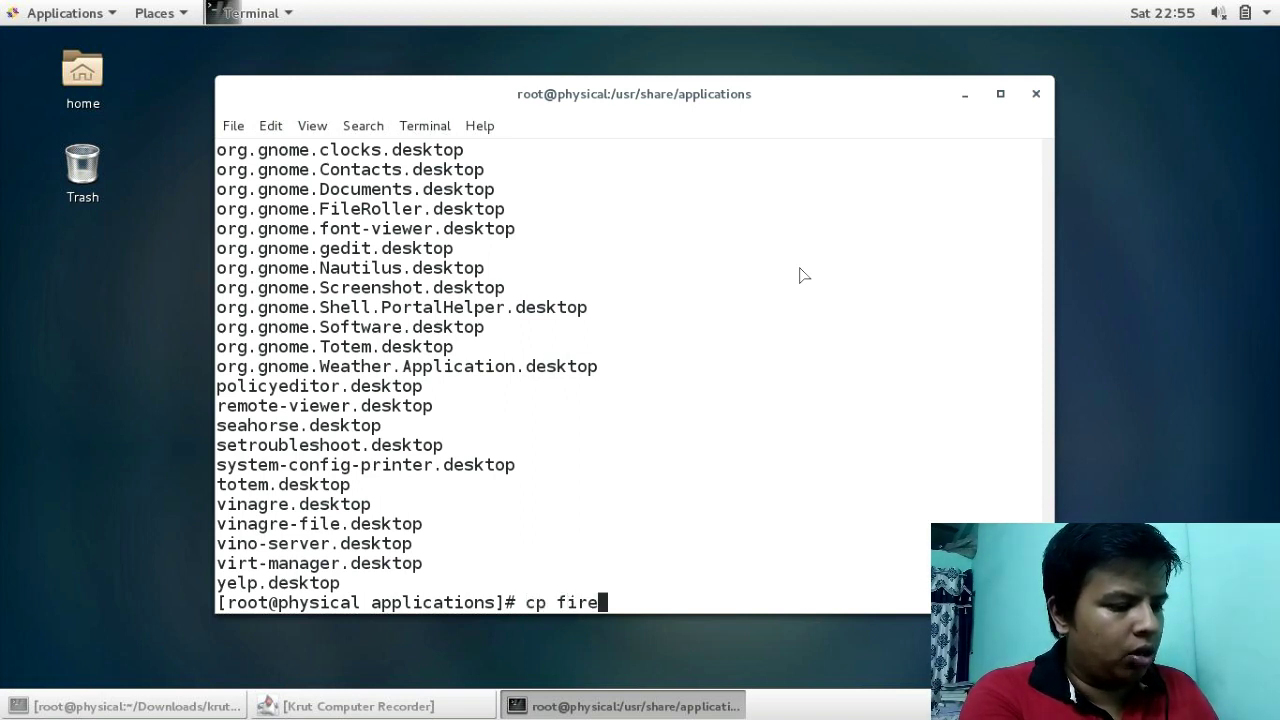
text(fo)
key(Tab)
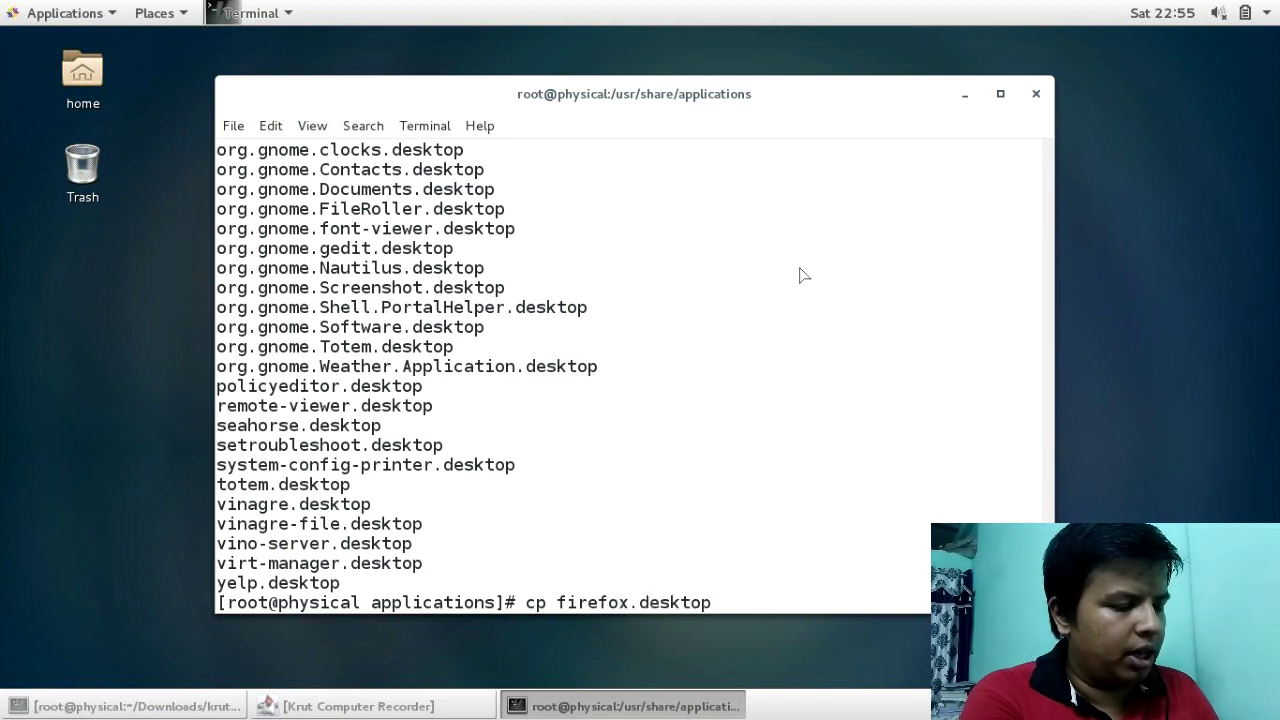
text(/root/De)
key(Tab)
key(Return)
- Change into /root/Desktop and list its files
text(lc)
key(BackSpace)
key(BackSpace)
text(cd /root/DE)
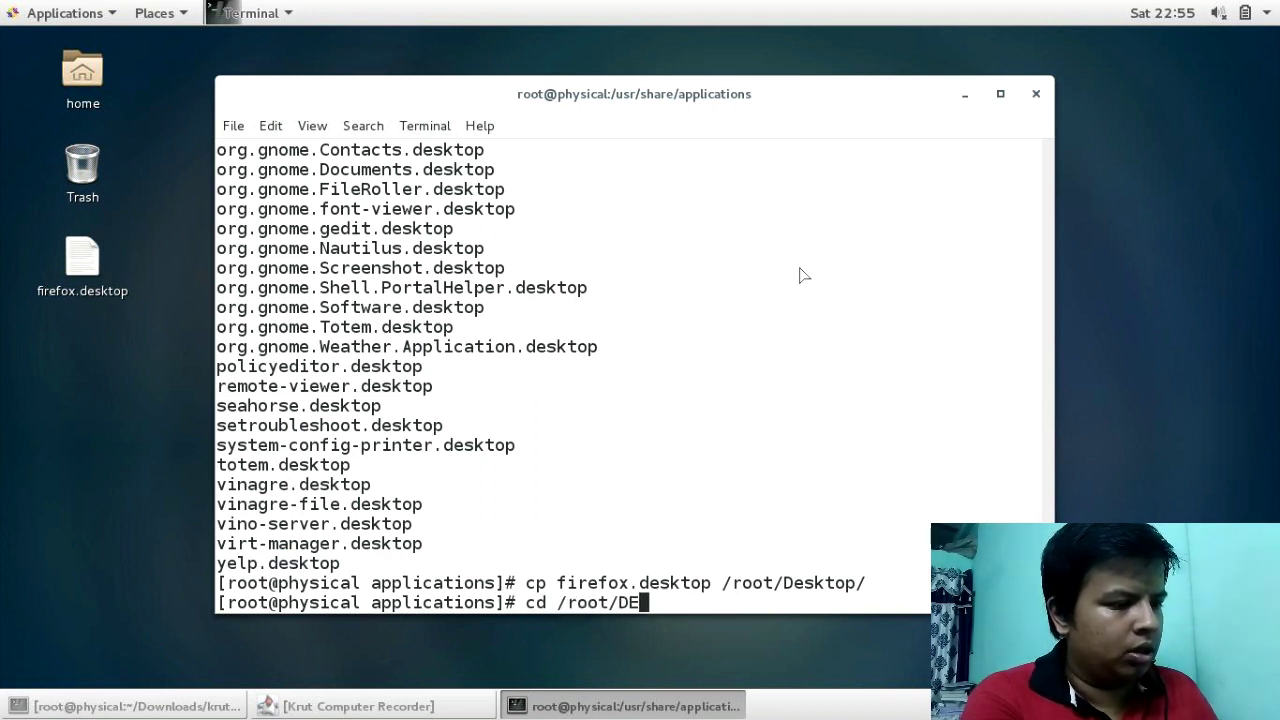
key(Tab)
key(Return)
text(ls)
key(Return)
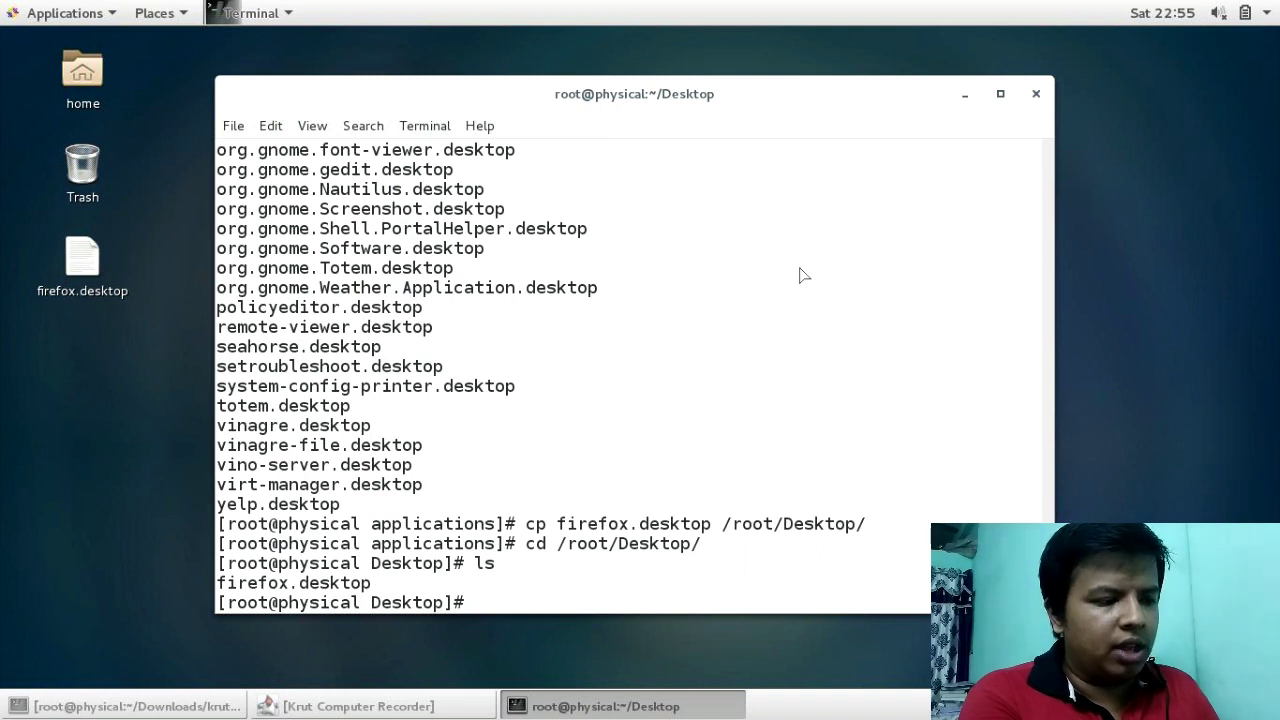
- Make firefox.desktop executable, then test the desktop icon by launching and closing Firefox
drag(380, 590, 216, 588)
click(597, 543)
text(chmod +x f)
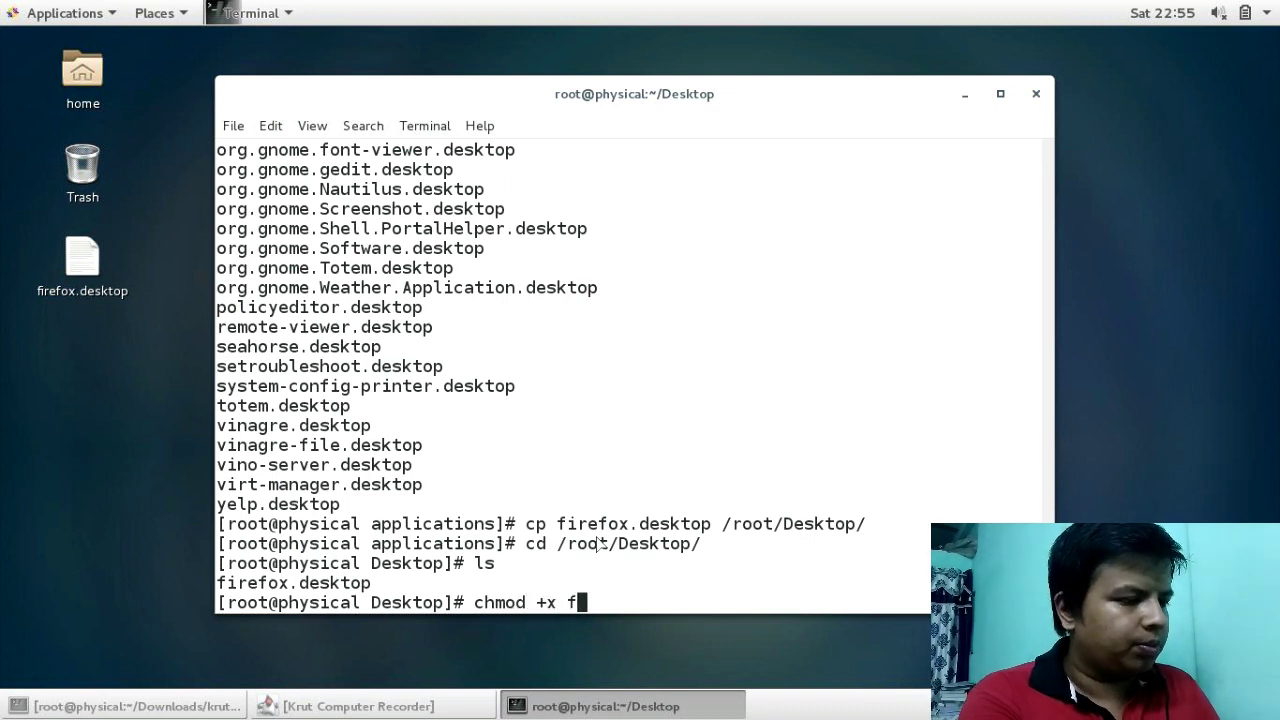
key(Tab)
key(Return)
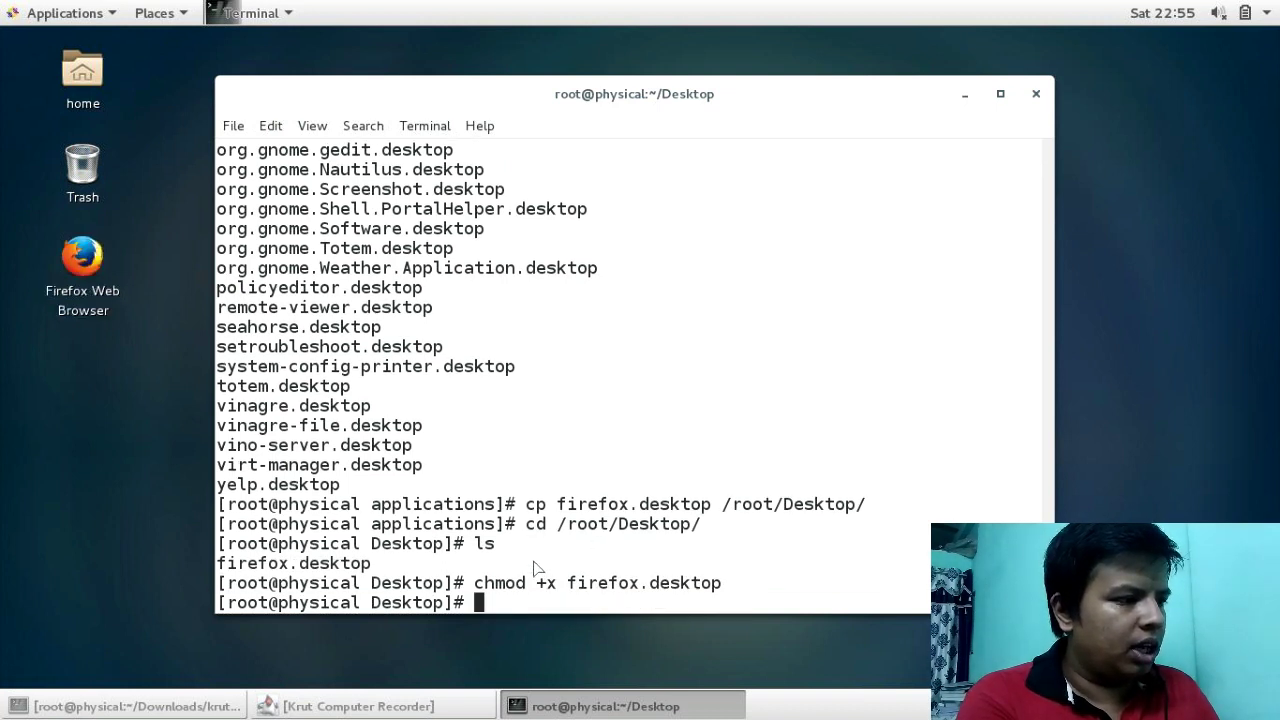
double_click(93, 313)
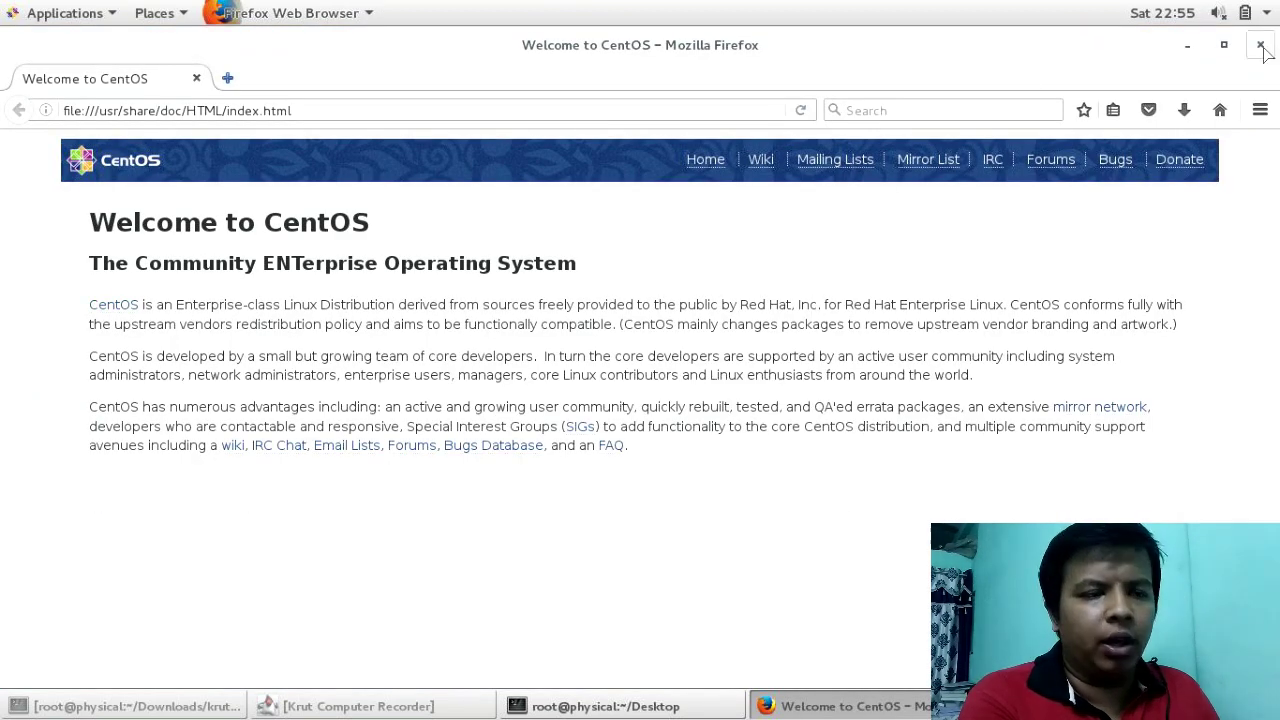
click(1262, 48)
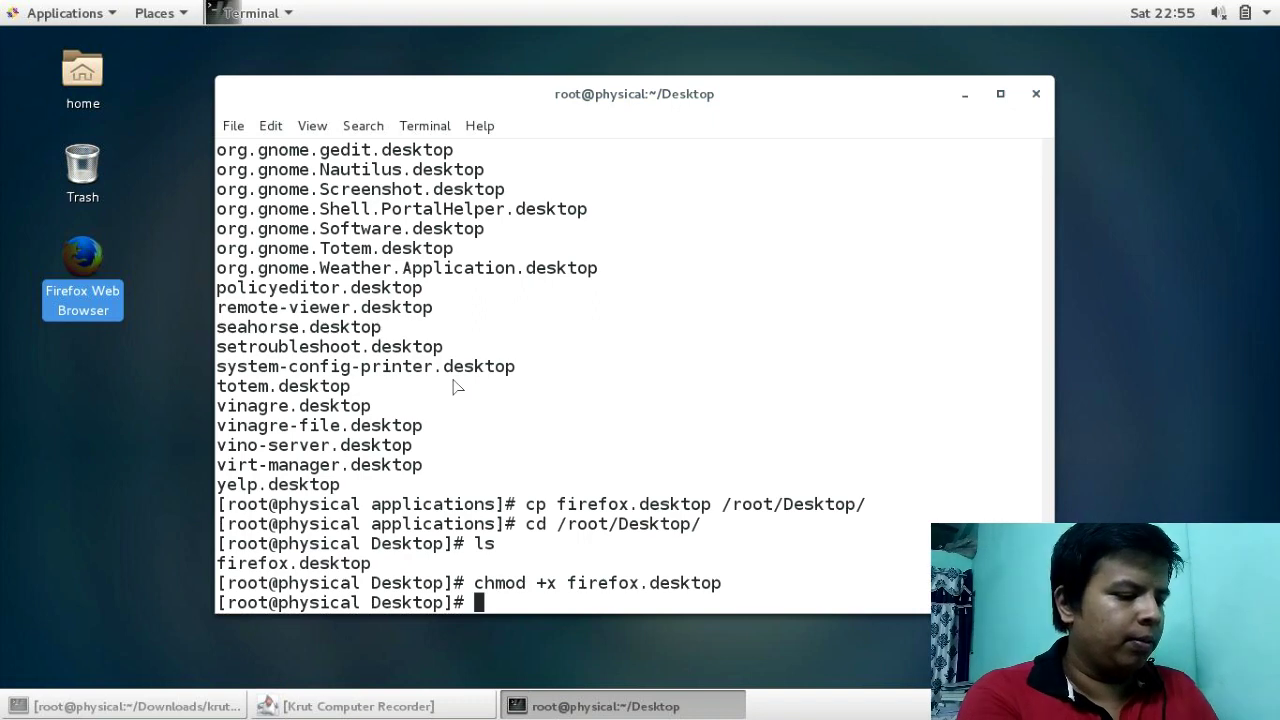
- Open firefox.desktop in vim and delete the translated Name, GenericName and Comment lines
text(vim fir)
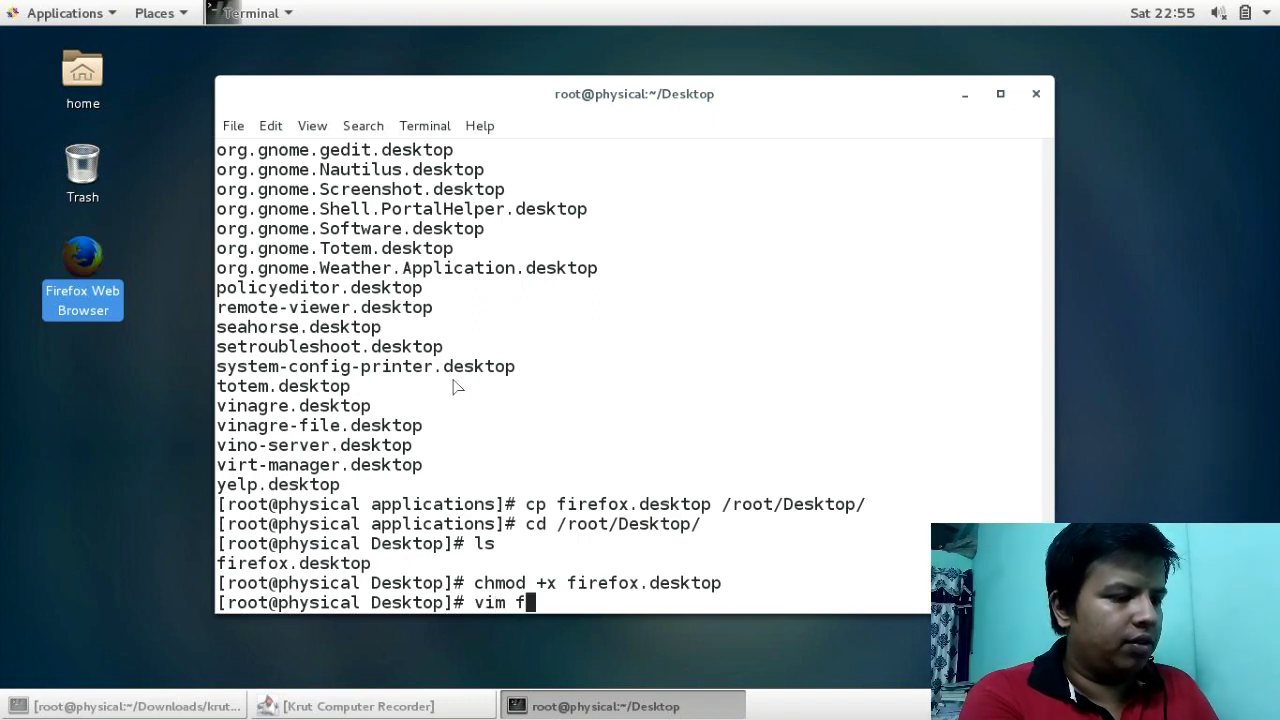
key(Tab)
key(Return)
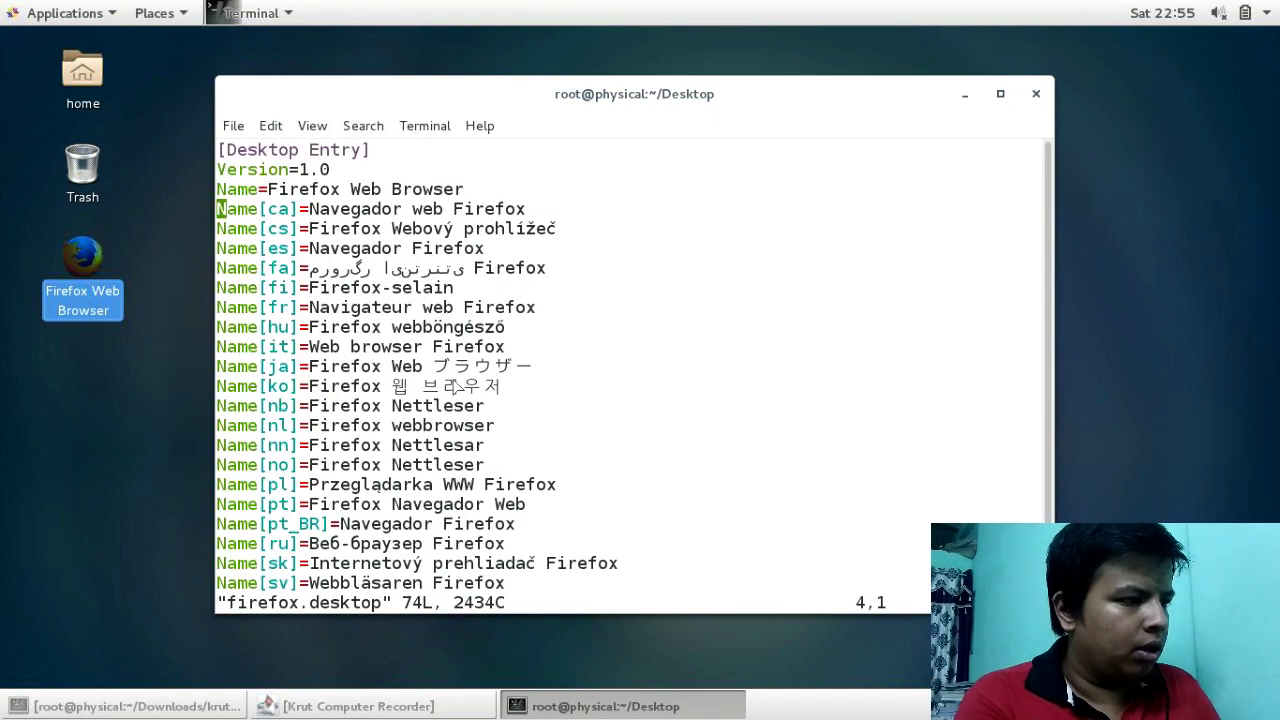
key(Up)
key(Down)
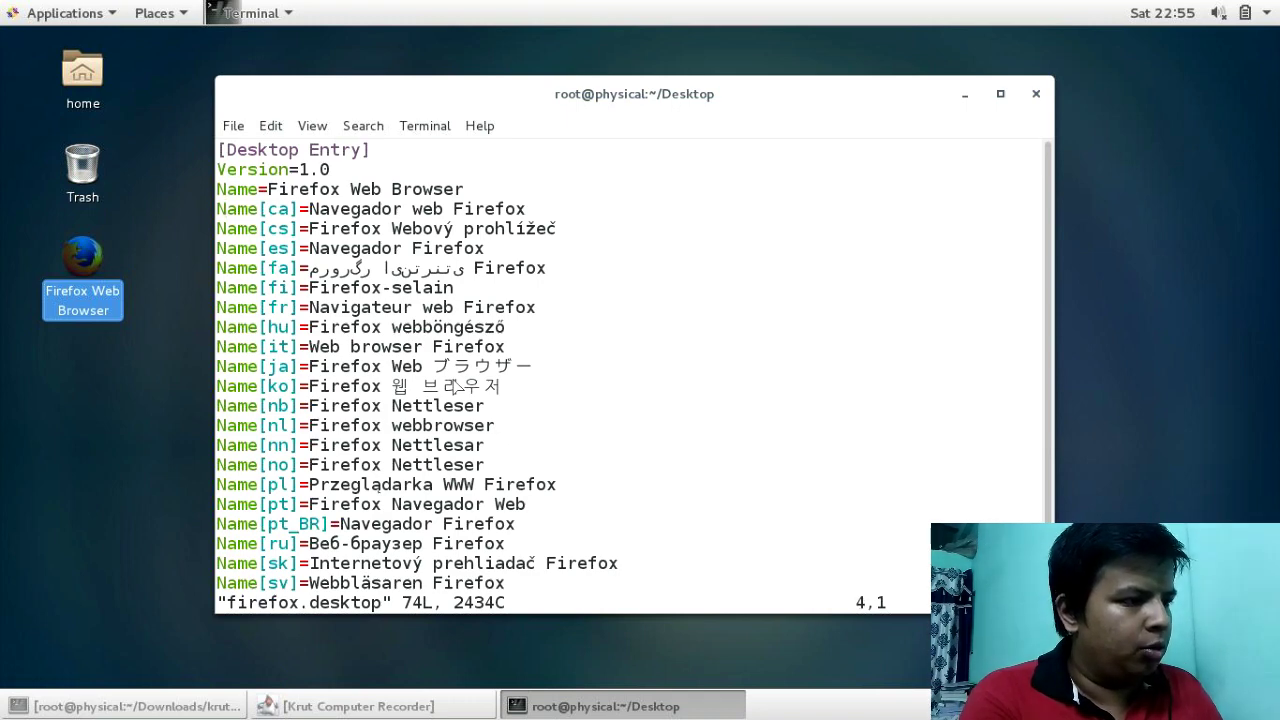
key(d)
key(d)
key(d)
key(d)
key(d)
key(d)
key(d)
key(d)
key(d)
key(d)
key(d)
key(d)
key(d)
key(d)
key(d)
key(d)
key(d)
key(d)
key(d)
key(d)
key(d)
key(d)
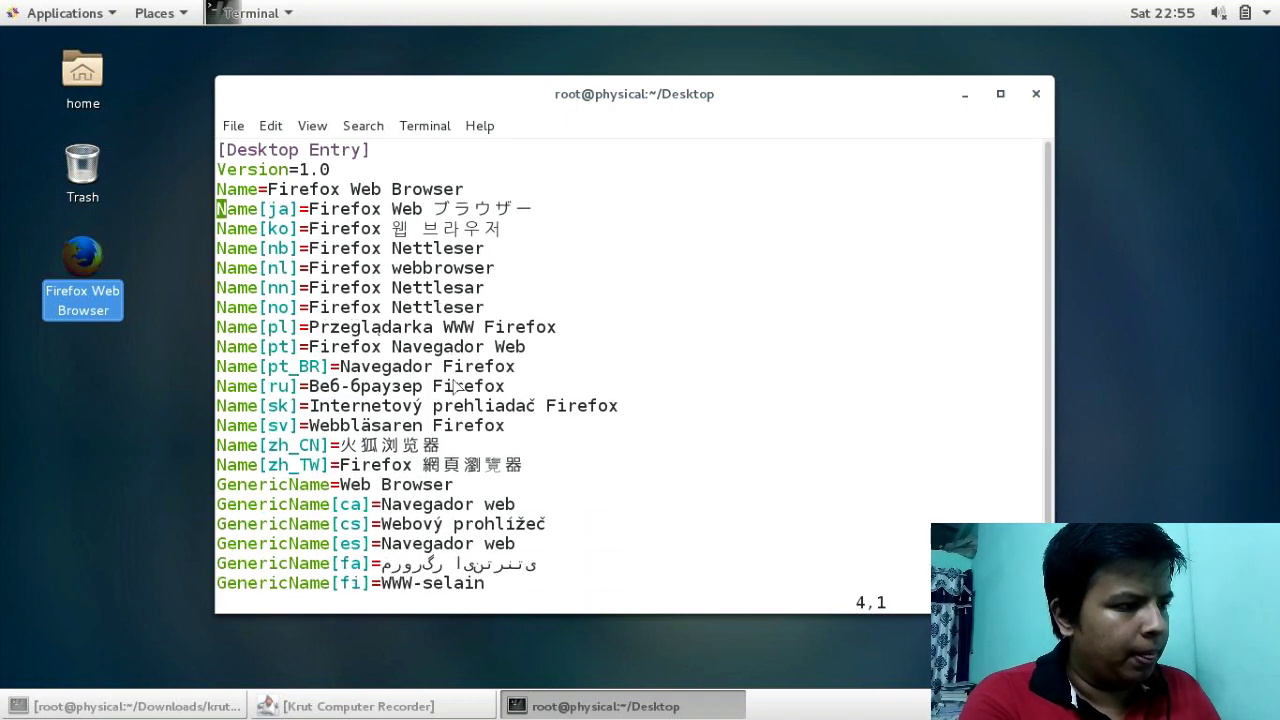
key(d)
key(d)
key(d)
key(d)
key(d)
key(d)
key(d)
key(d)
key(d)
key(d)
key(d)
key(d)
key(d)
key(d)
key(d)
key(d)
key(d)
key(d)
key(d)
key(d)
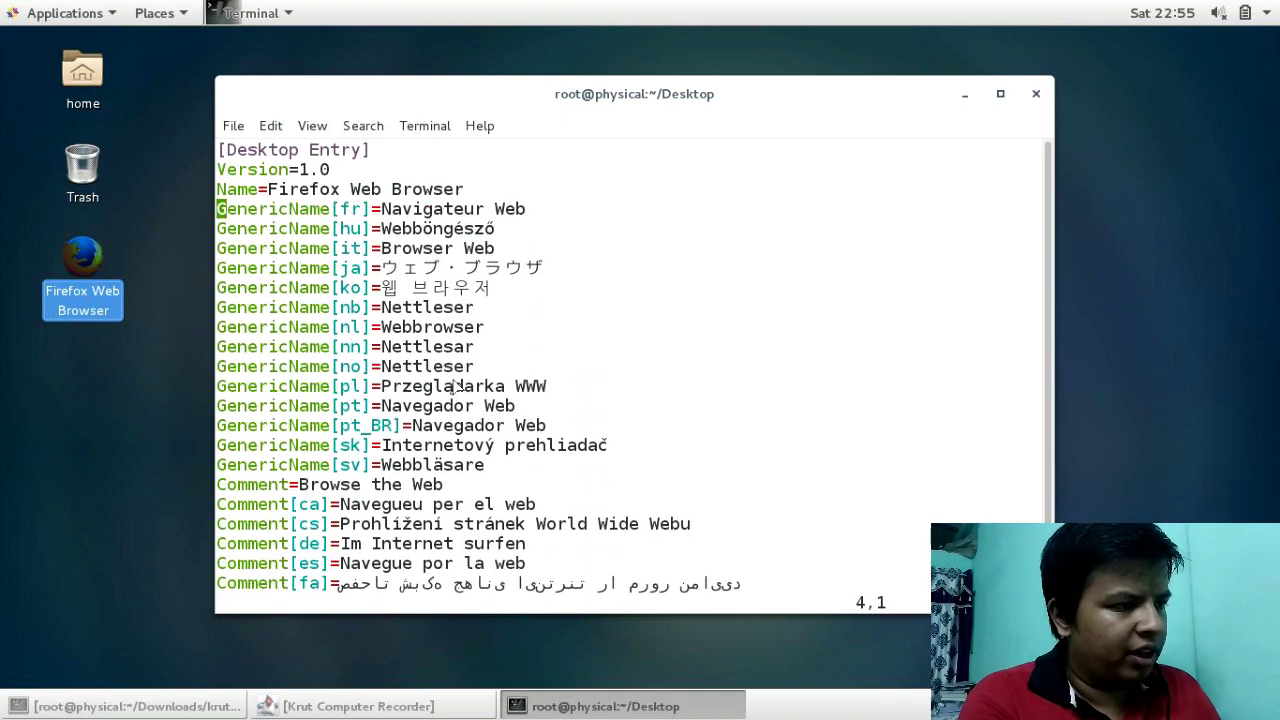
key(d)
key(d)
key(d)
key(d)
key(d)
key(d)
key(d)
key(d)
key(d)
key(d)
key(d)
key(d)
key(d)
key(d)
key(d)
key(d)
key(d)
key(d)
key(d)
key(d)
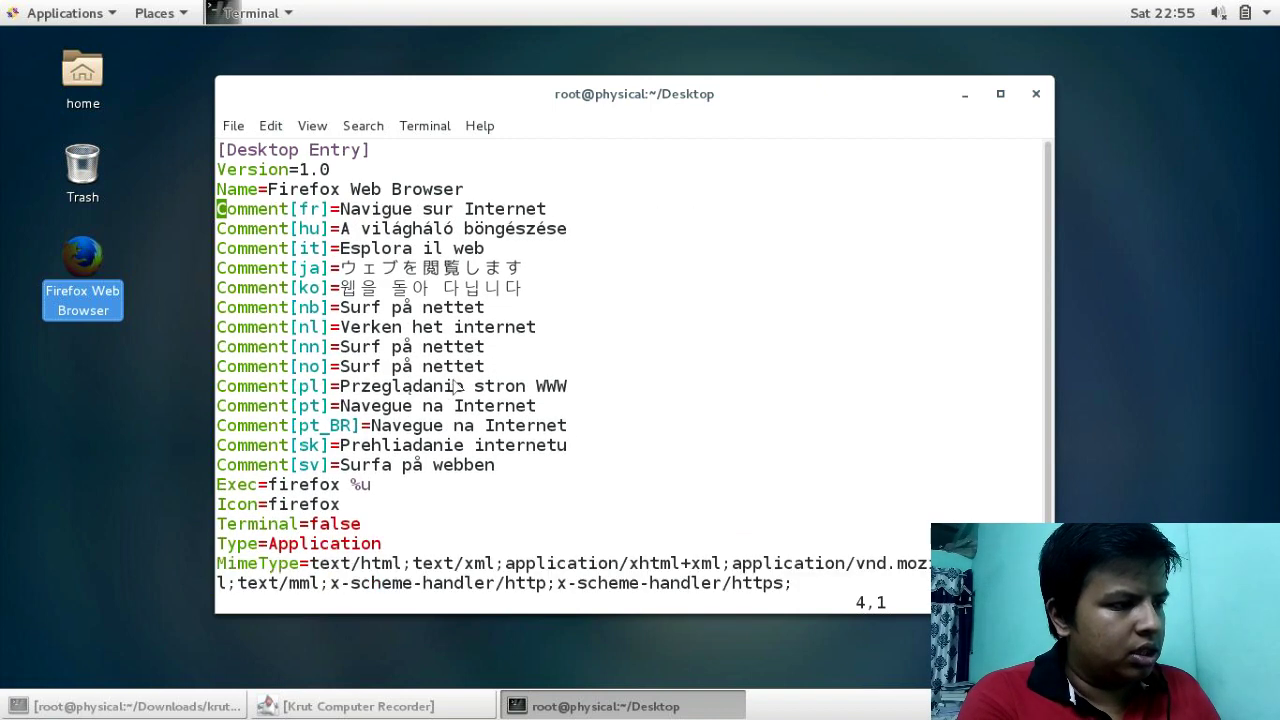
key(d)
key(d)
key(d)
key(d)
key(d)
key(d)
key(d)
key(d)
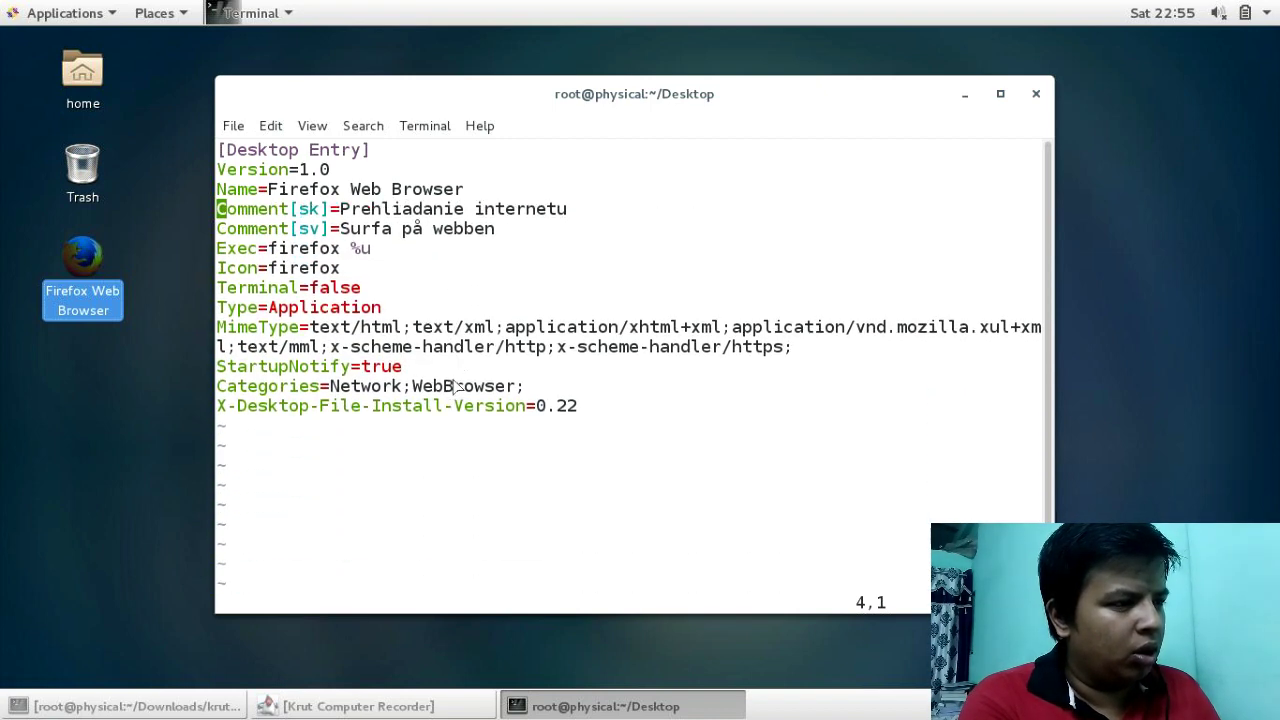
key(d)
key(d)
key(d)
key(d)
key(k)
- Change the launcher's Name to 'View Server'
key(l)
key(l)
key(l)
key(l)
key(l)
key(l)
key(l)
key(l)
key(l)
key(l)
key(l)
key(l)
key(l)
key(l)
key(l)
key(l)
key(l)
key(l)
key(l)
key(l)
key(l)
key(l)
key(a)
key(BackSpace)
key(BackSpace)
key(BackSpace)
key(BackSpace)
key(BackSpace)
key(BackSpace)
key(BackSpace)
key(BackSpace)
key(BackSpace)
key(BackSpace)
key(BackSpace)
key(BackSpace)
key(BackSpace)
key(BackSpace)
key(BackSpace)
key(BackSpace)
key(BackSpace)
key(BackSpace)
key(BackSpace)
text(Vier)
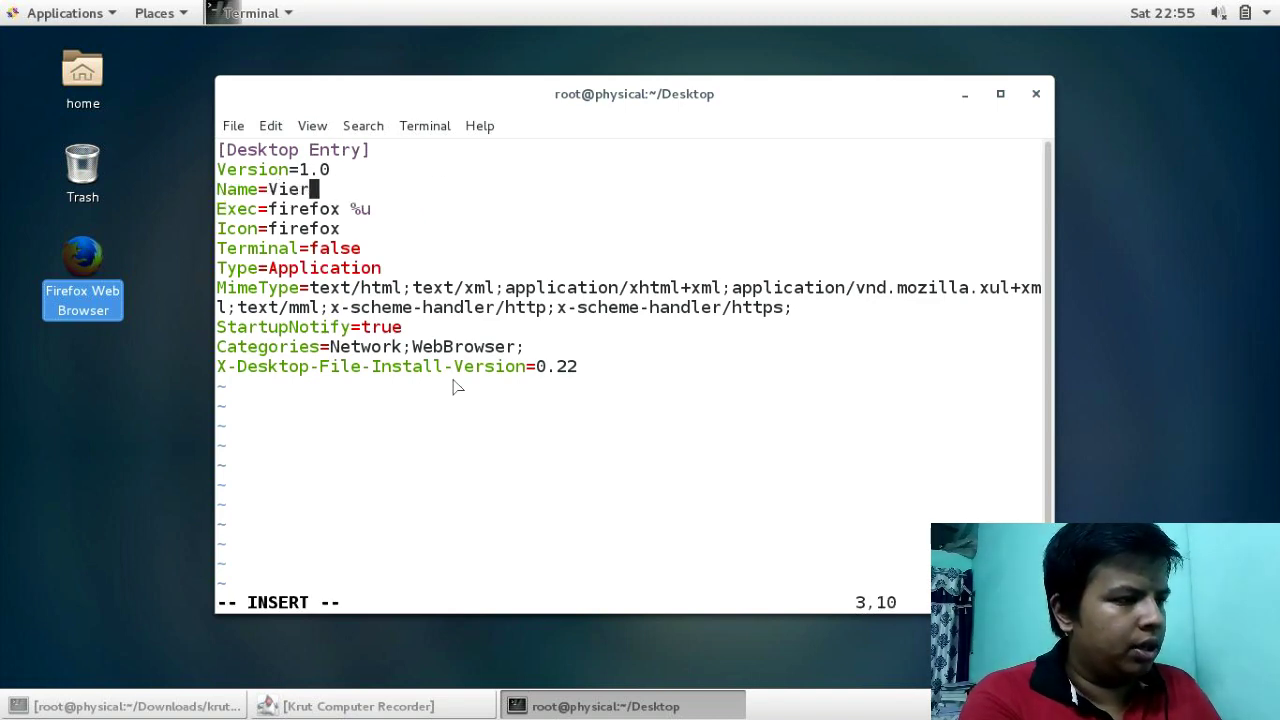
key(BackSpace)
text(w S)
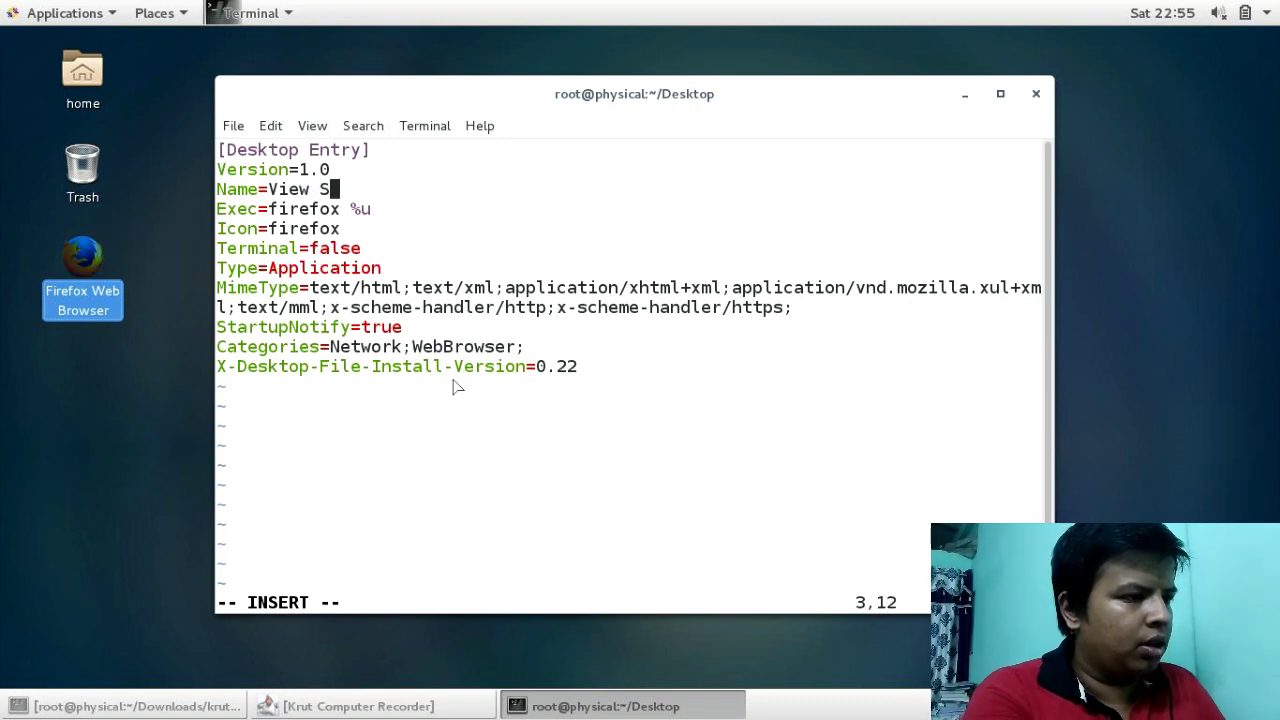
text(erver)
- Set Exec to /script/server.sh and erase firefox from the Icon value
key(Down)
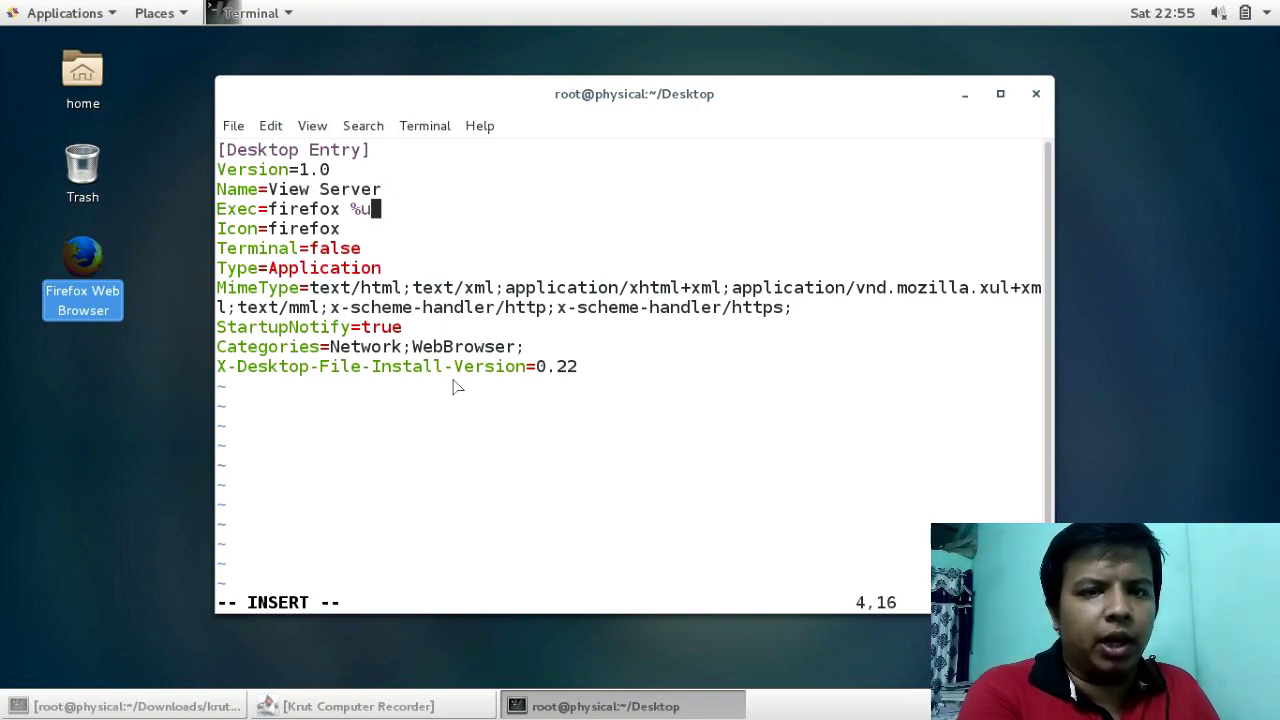
key(BackSpace)
key(BackSpace)
key(BackSpace)
key(BackSpace)
key(BackSpace)
key(BackSpace)
key(BackSpace)
key(BackSpace)
key(BackSpace)
key(BackSpace)
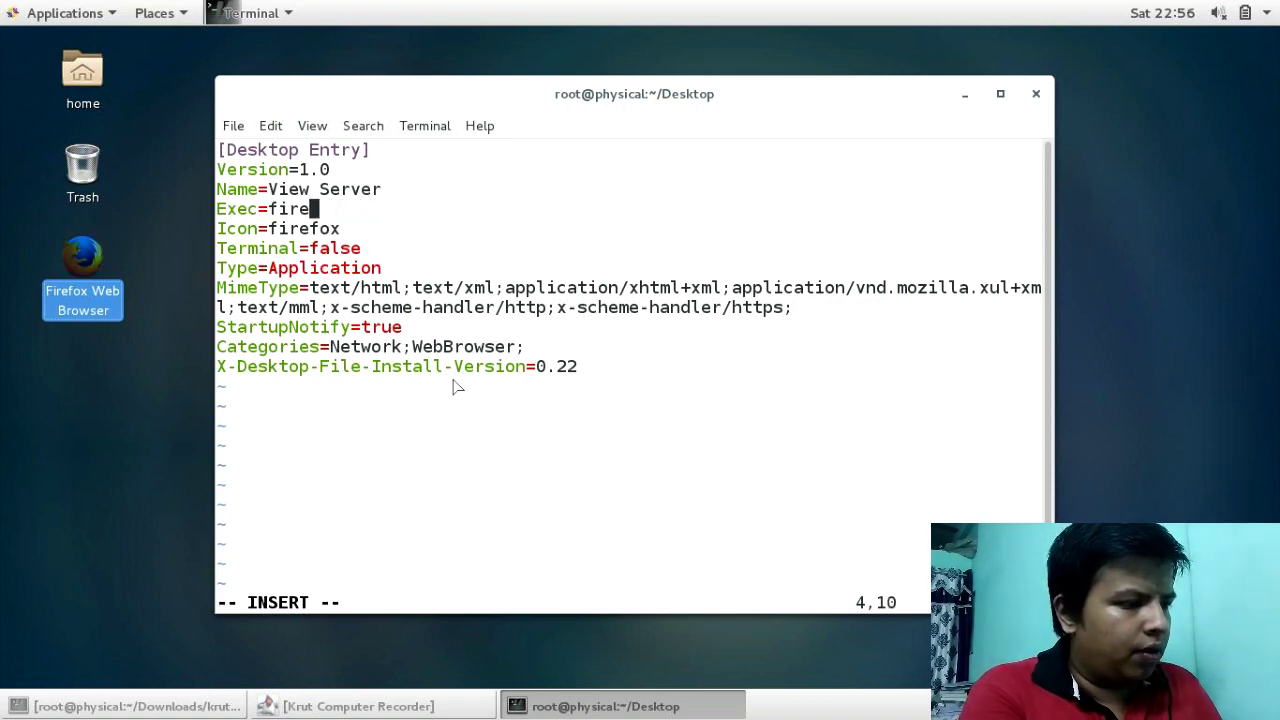
text(/s)
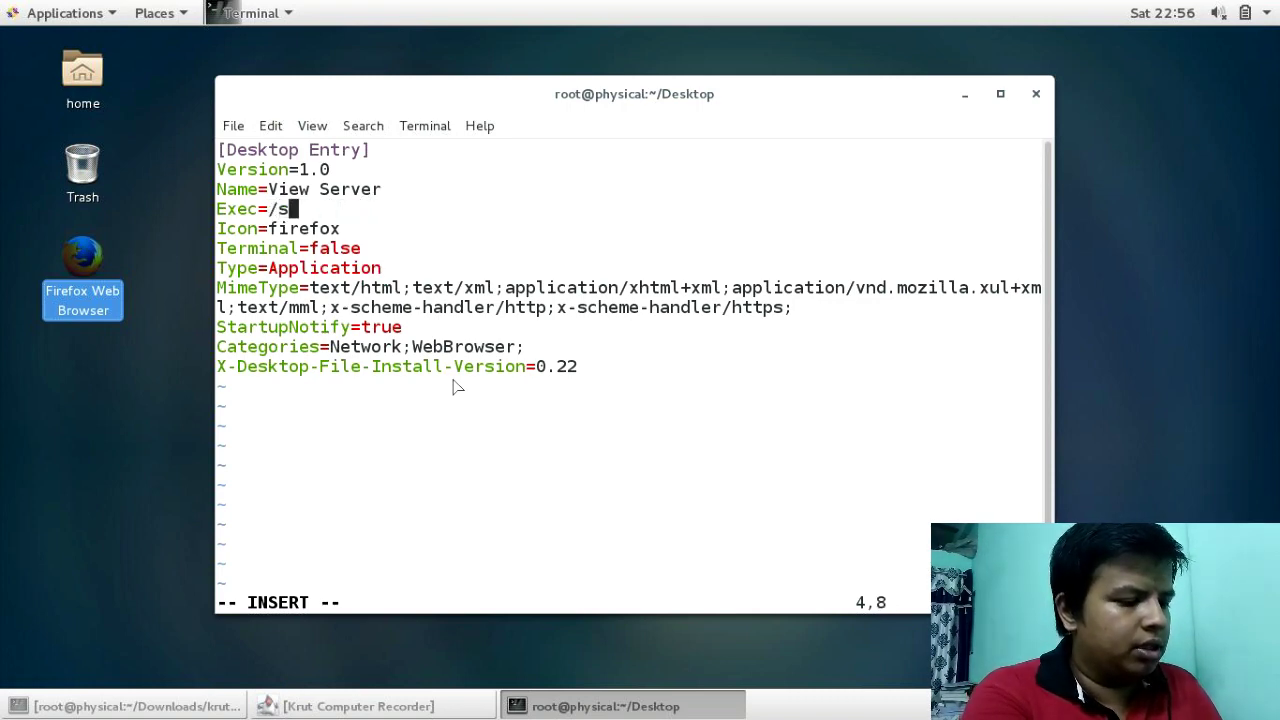
text(cript/s)
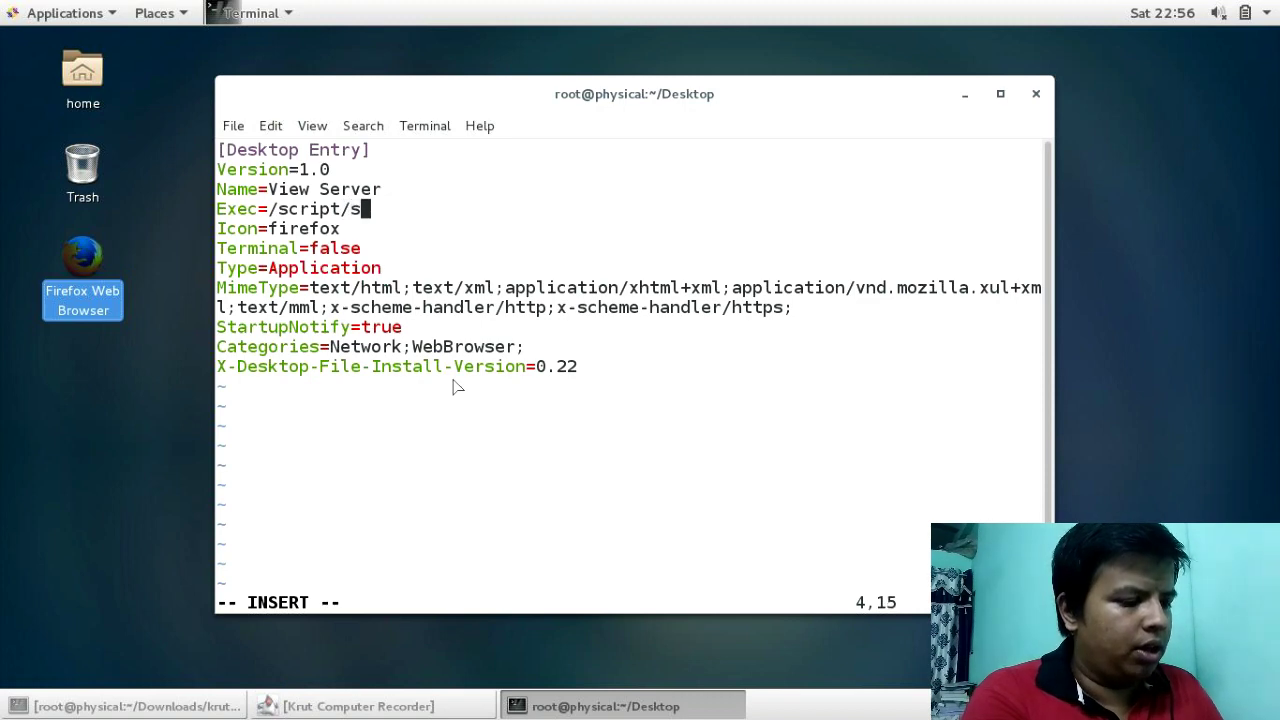
text(erver.sh)
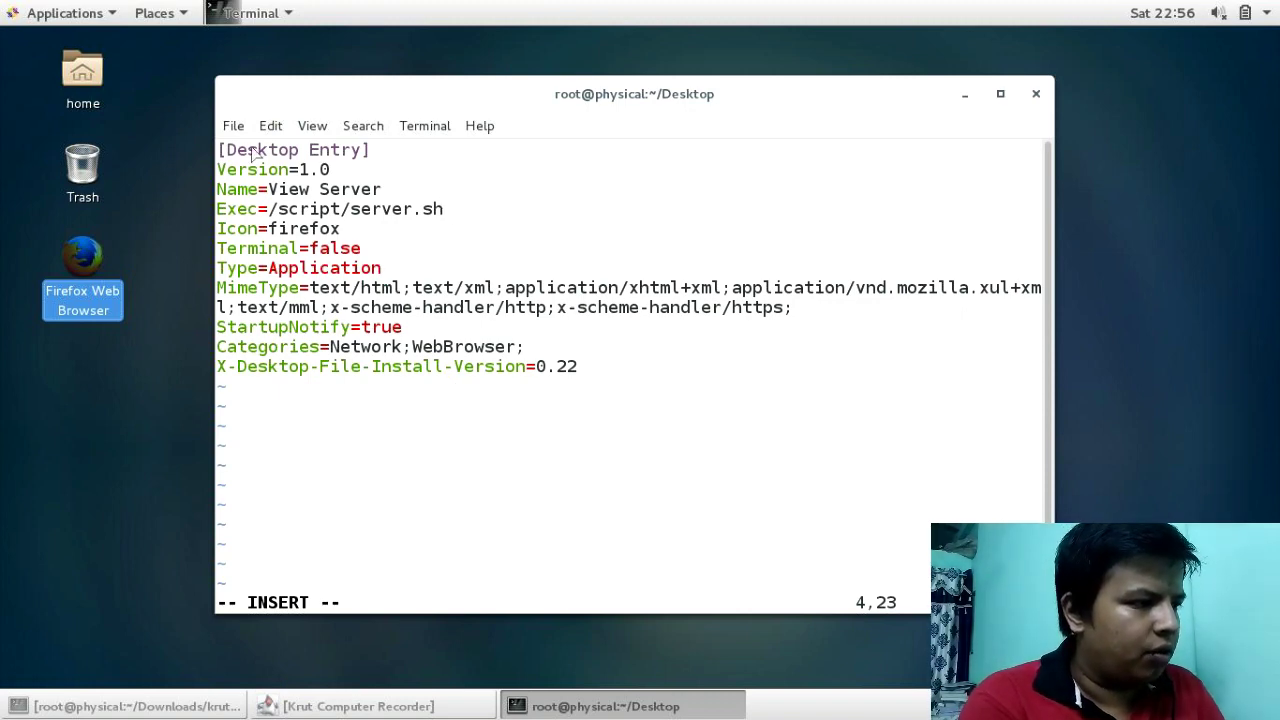
key(Down)
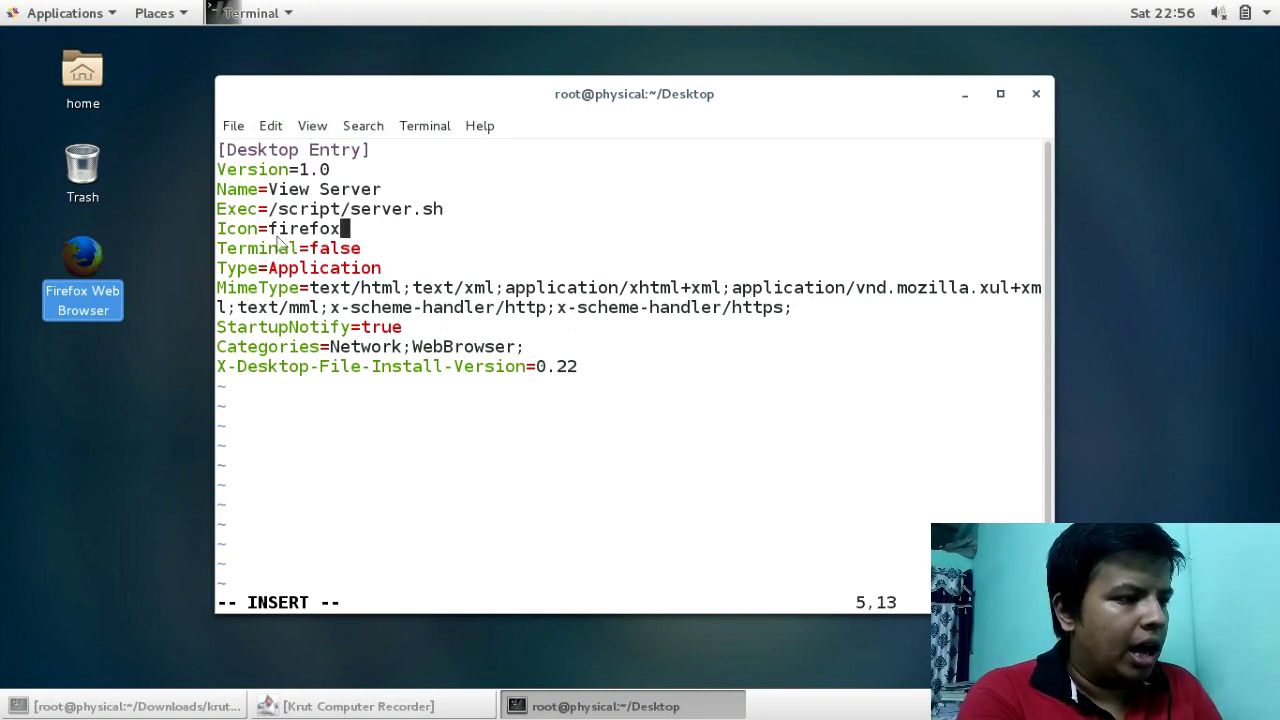
key(BackSpace)
key(BackSpace)
key(BackSpace)
key(BackSpace)
key(BackSpace)
key(BackSpace)
key(BackSpace)
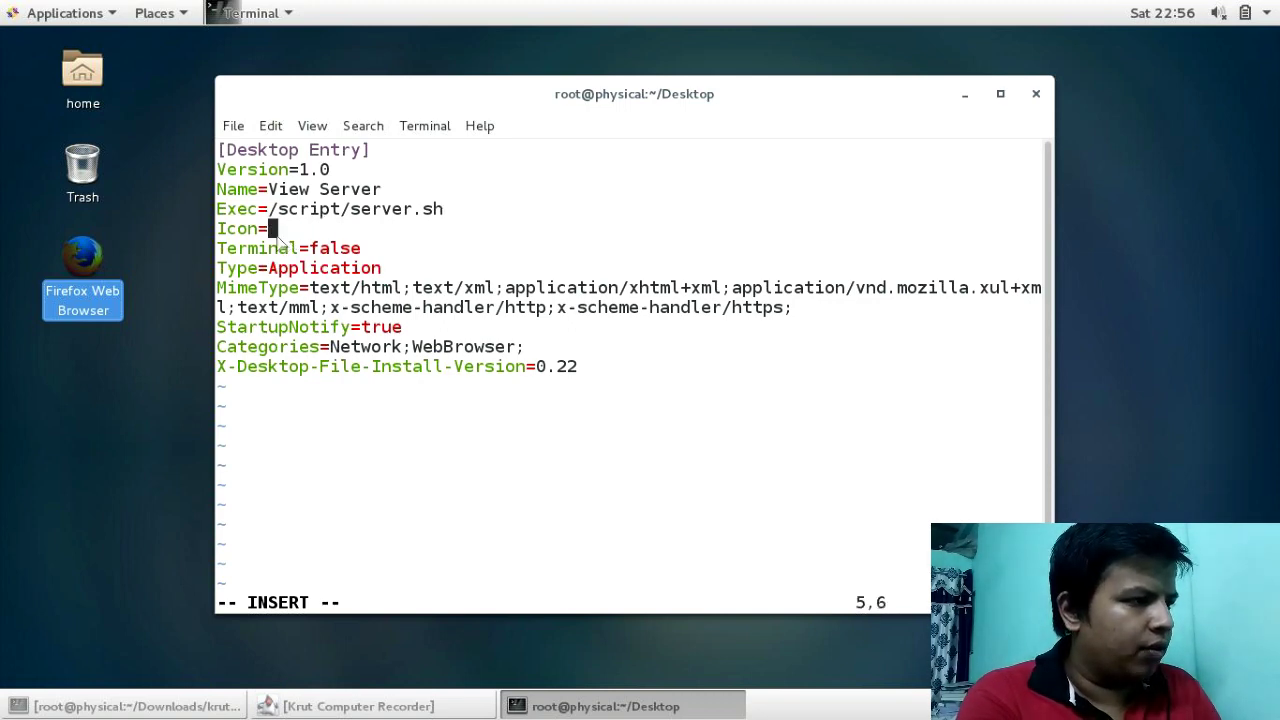
click(86, 104)
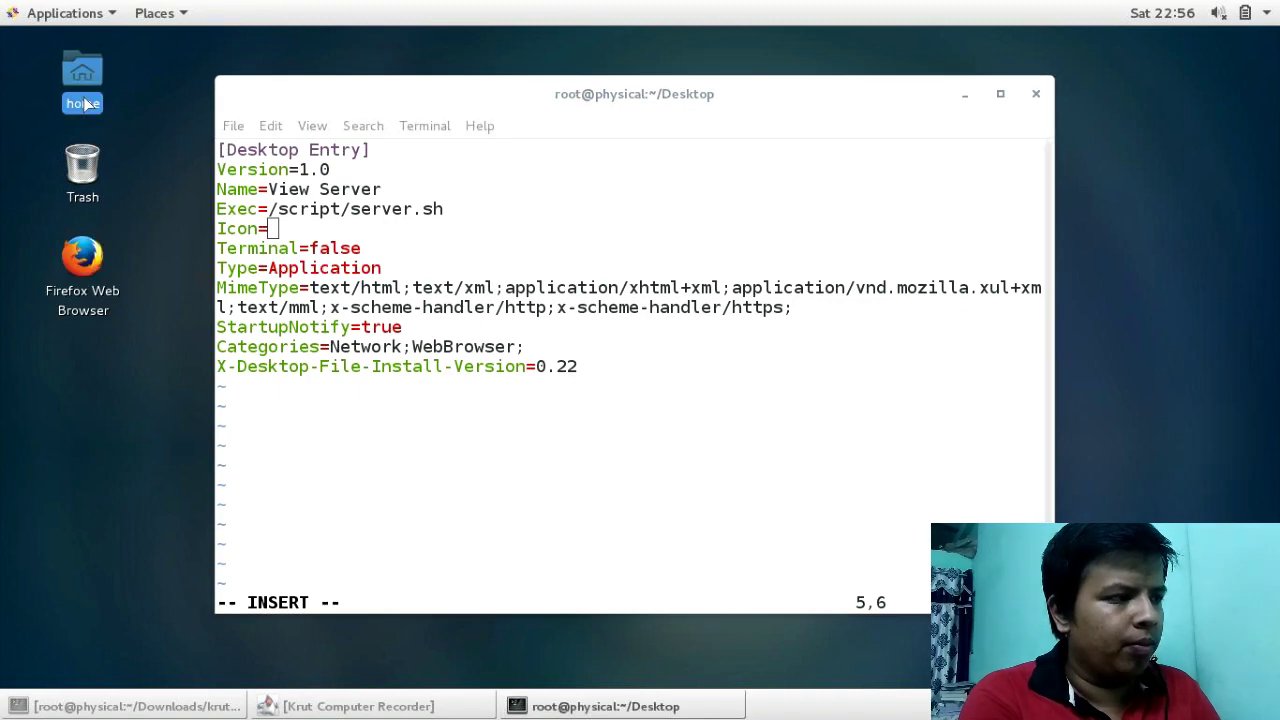
- Browse from the home folder to /usr/share in Files
double_click(86, 104)
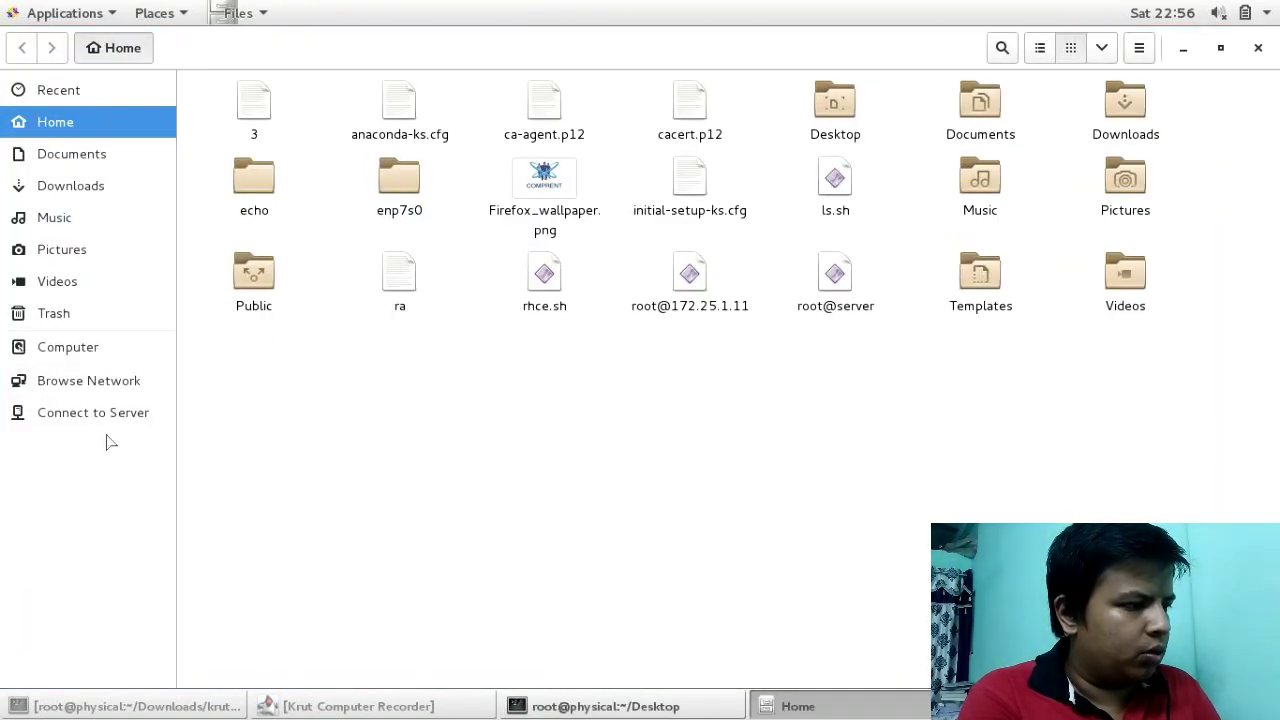
click(73, 340)
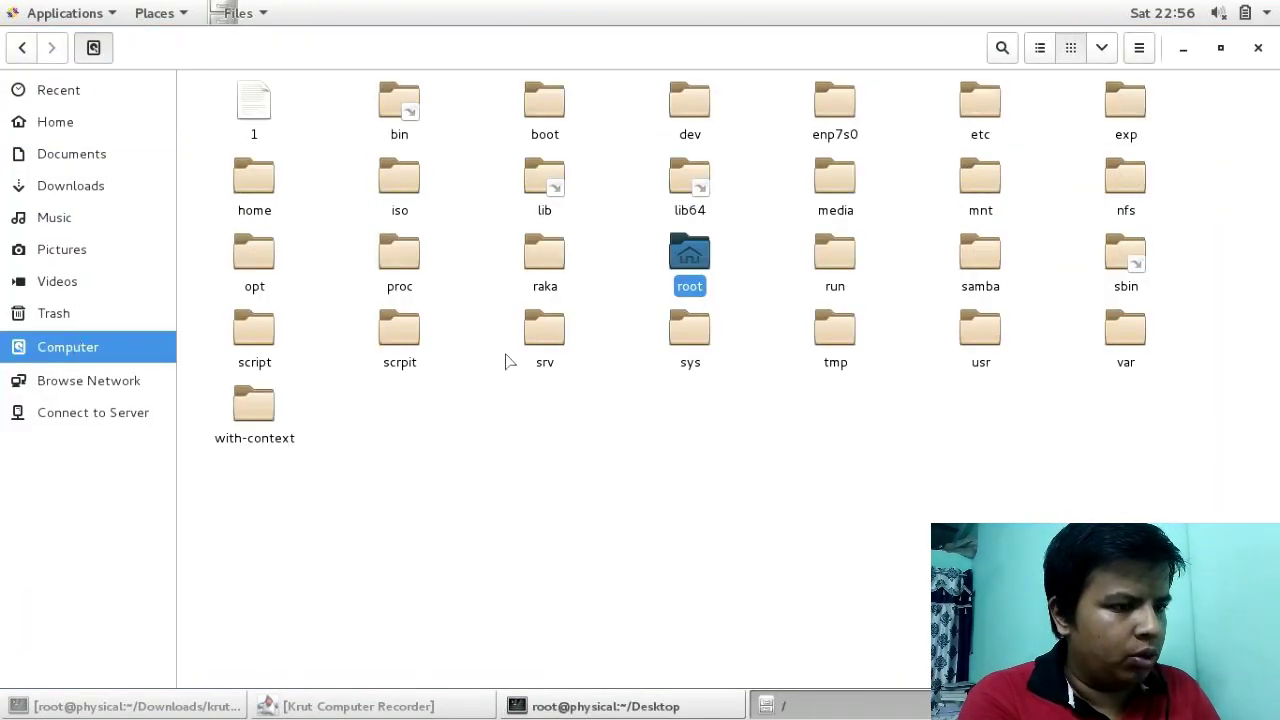
double_click(980, 340)
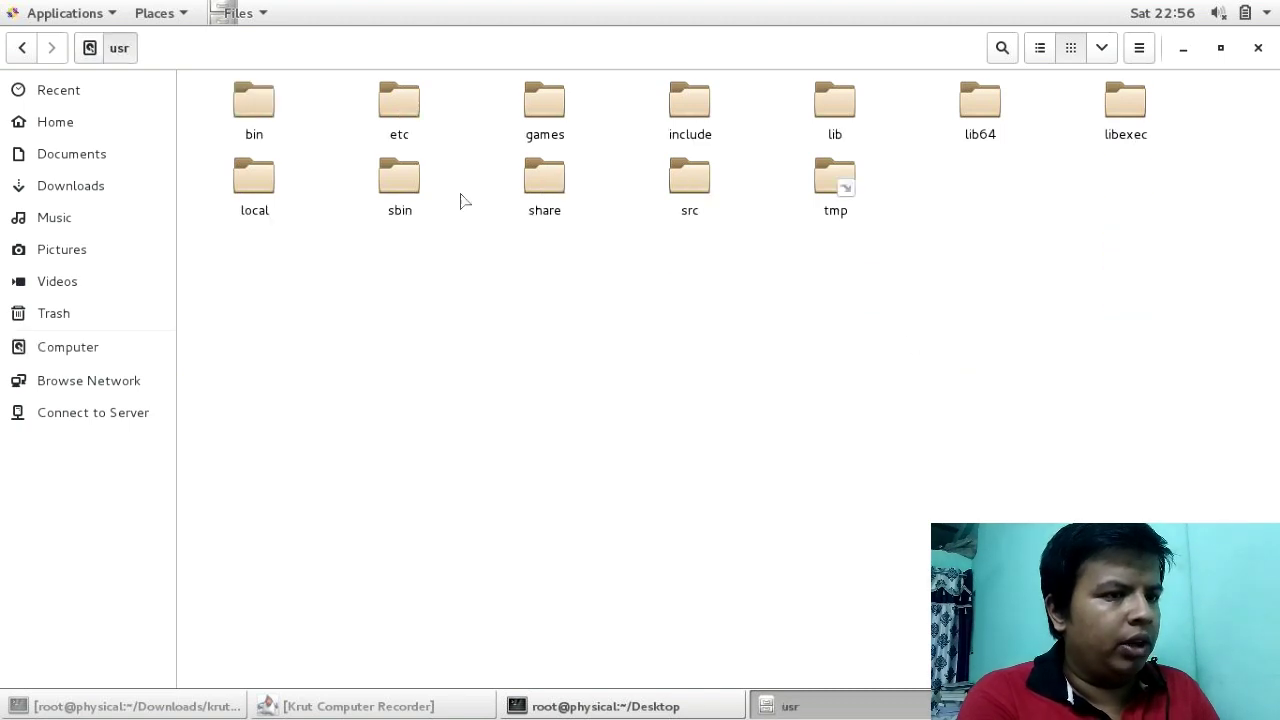
double_click(560, 178)
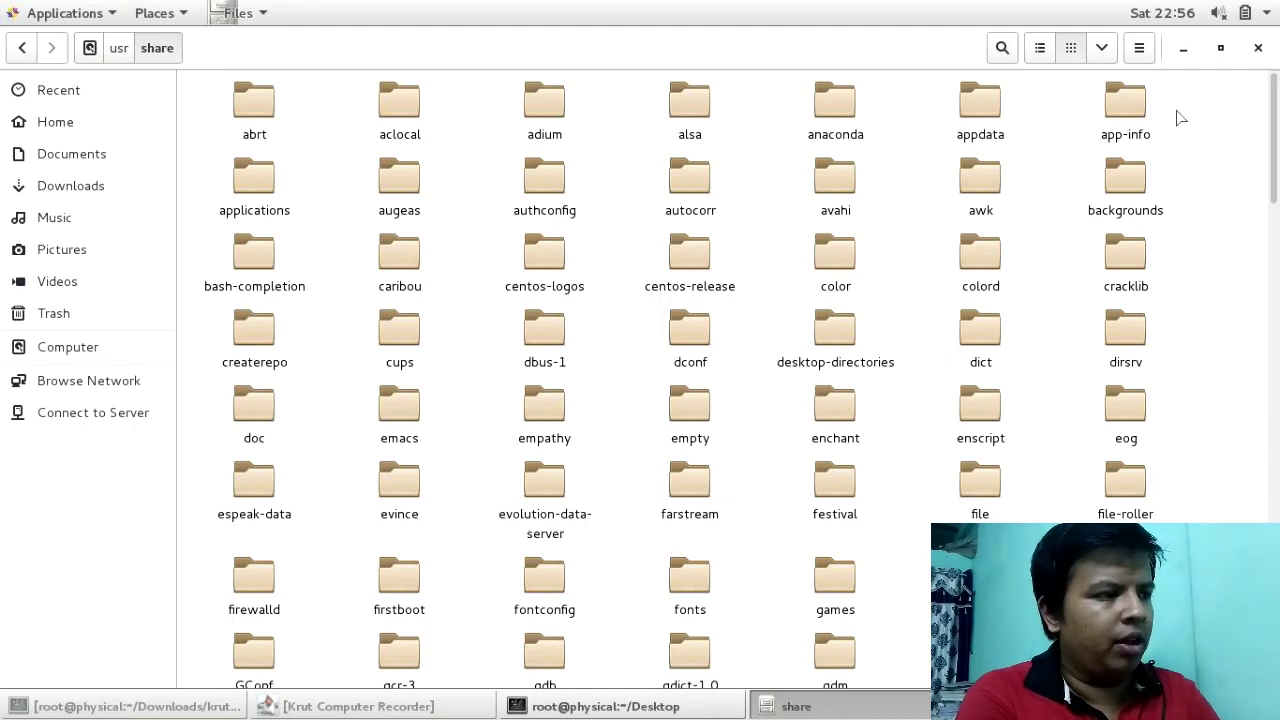
- Search share for 'virt', copy the large virt-viewer.png, and go to the empty Documents folder
key(ctrl+f)
text(v)
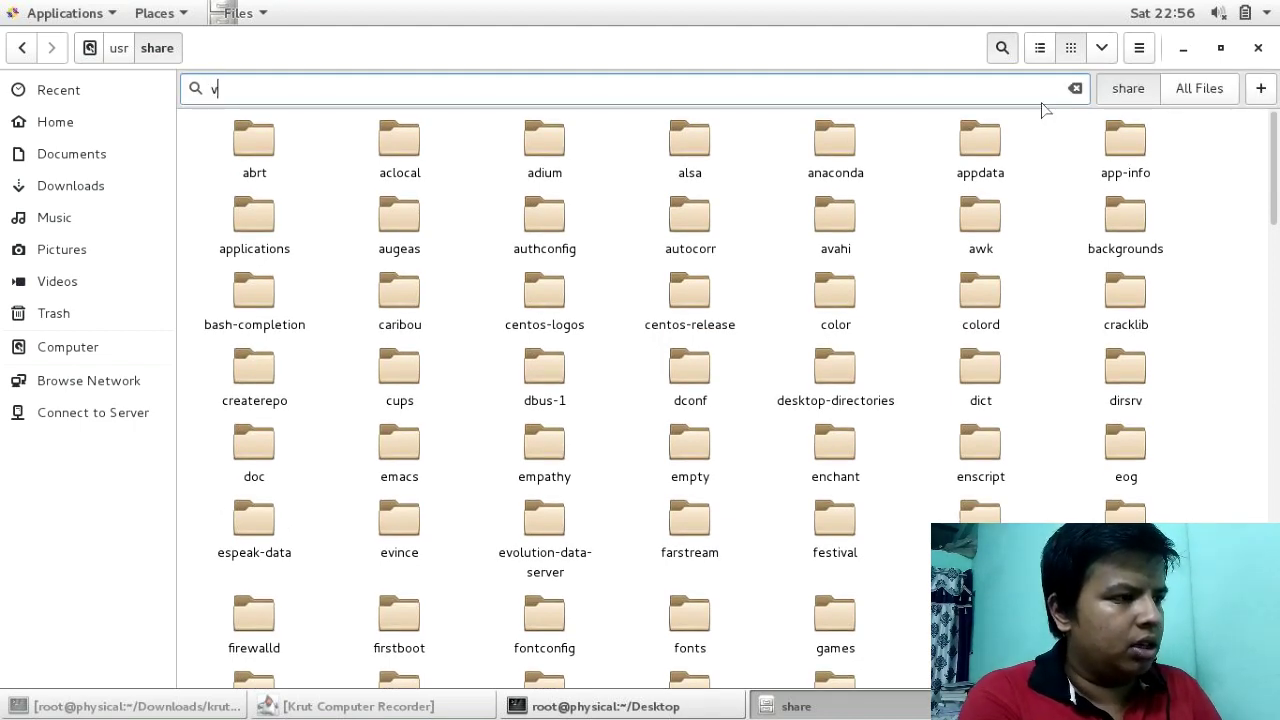
text(irt)
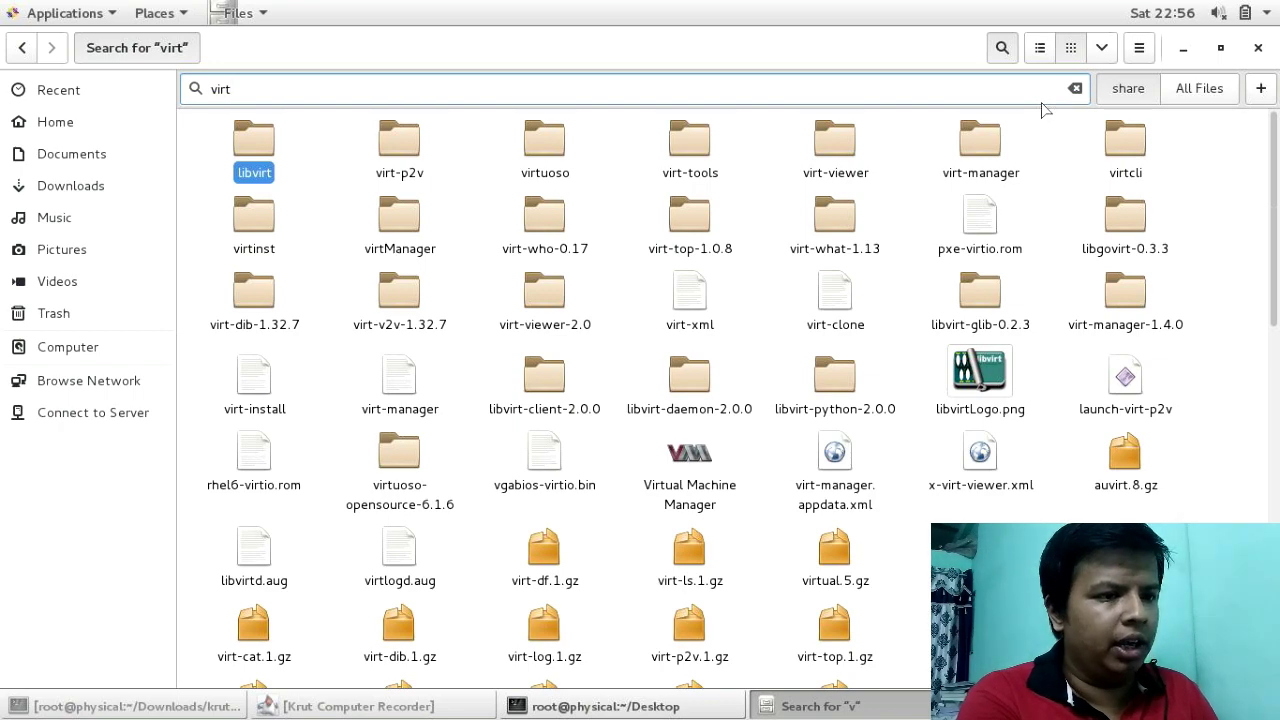
drag(1277, 104, 1276, 572)
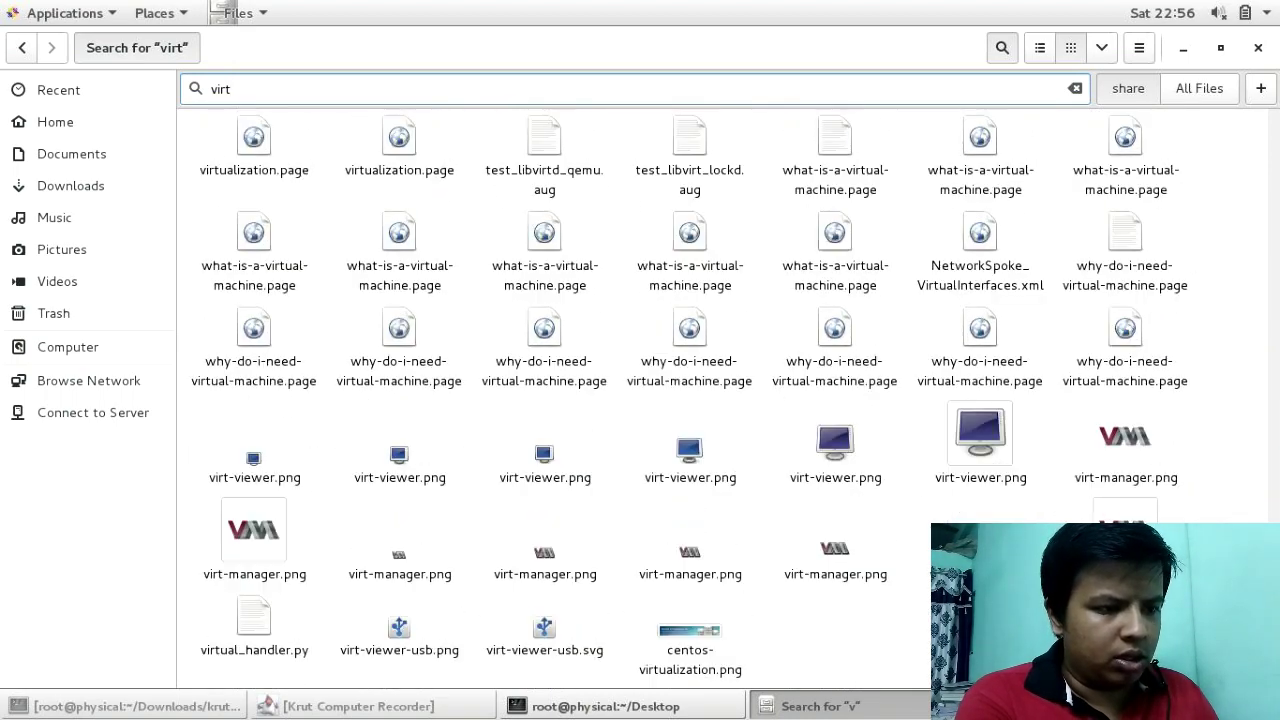
click(990, 476)
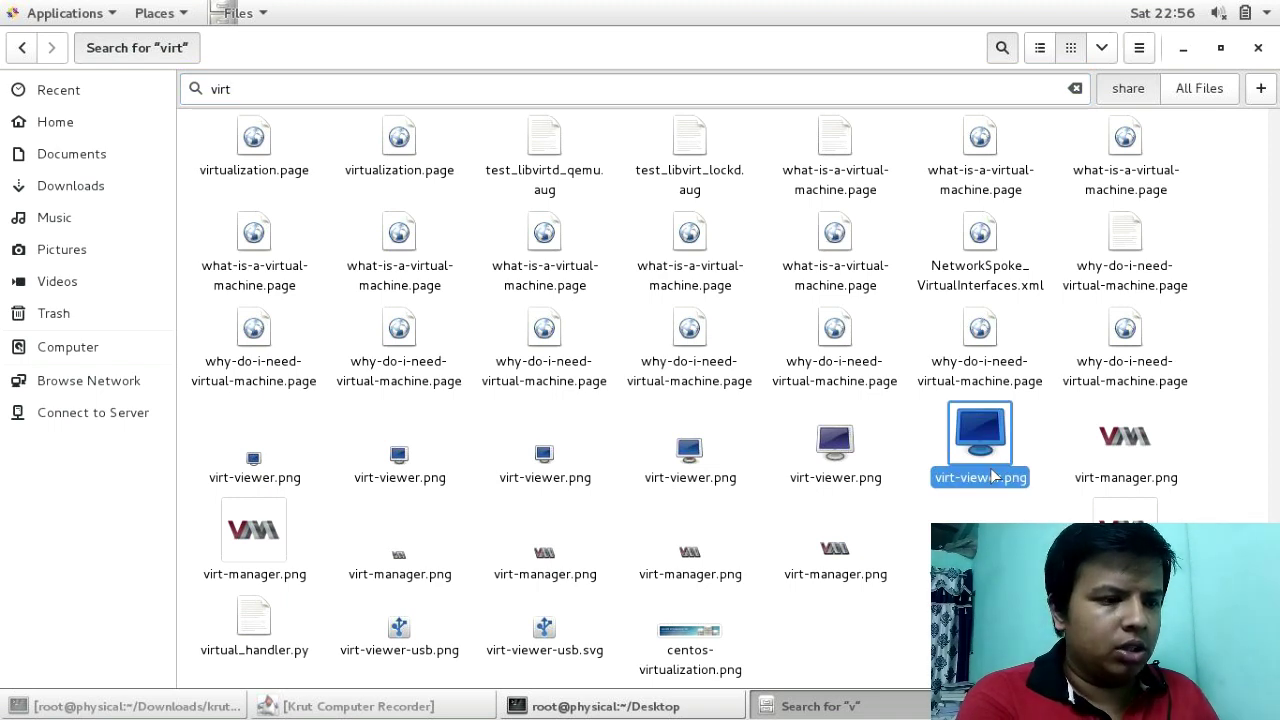
right_click(992, 476)
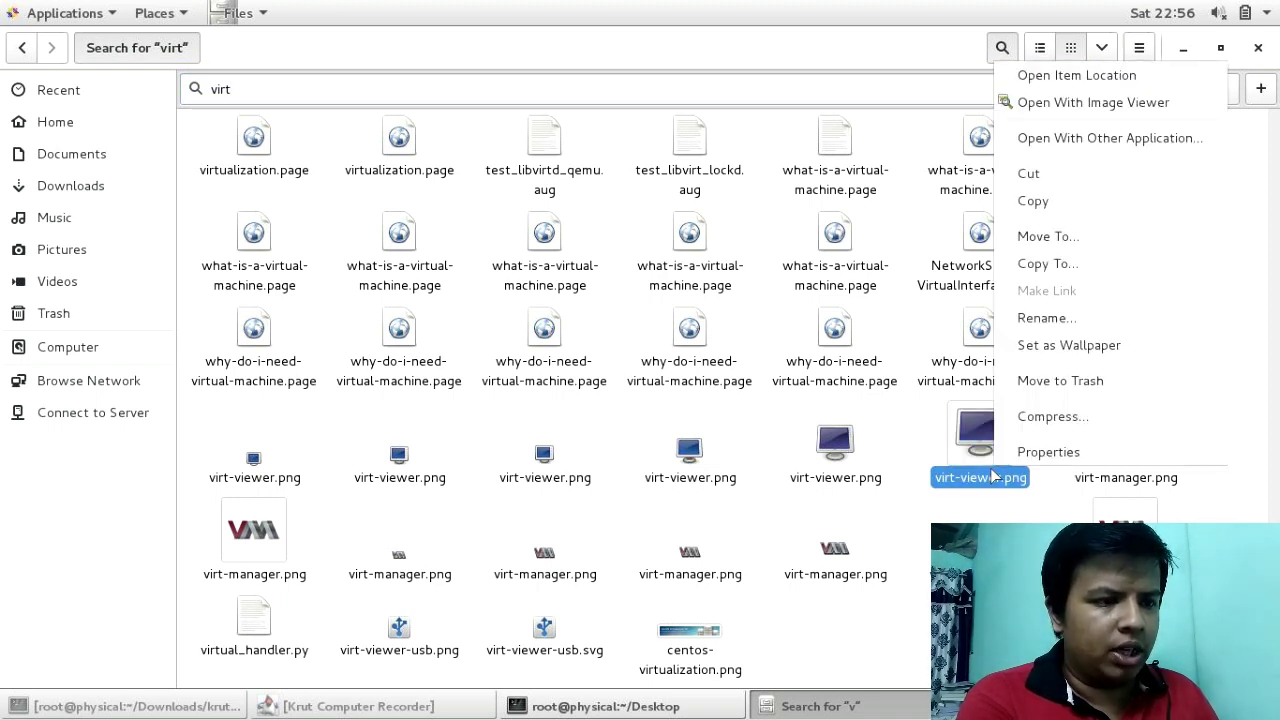
click(1066, 203)
click(94, 153)
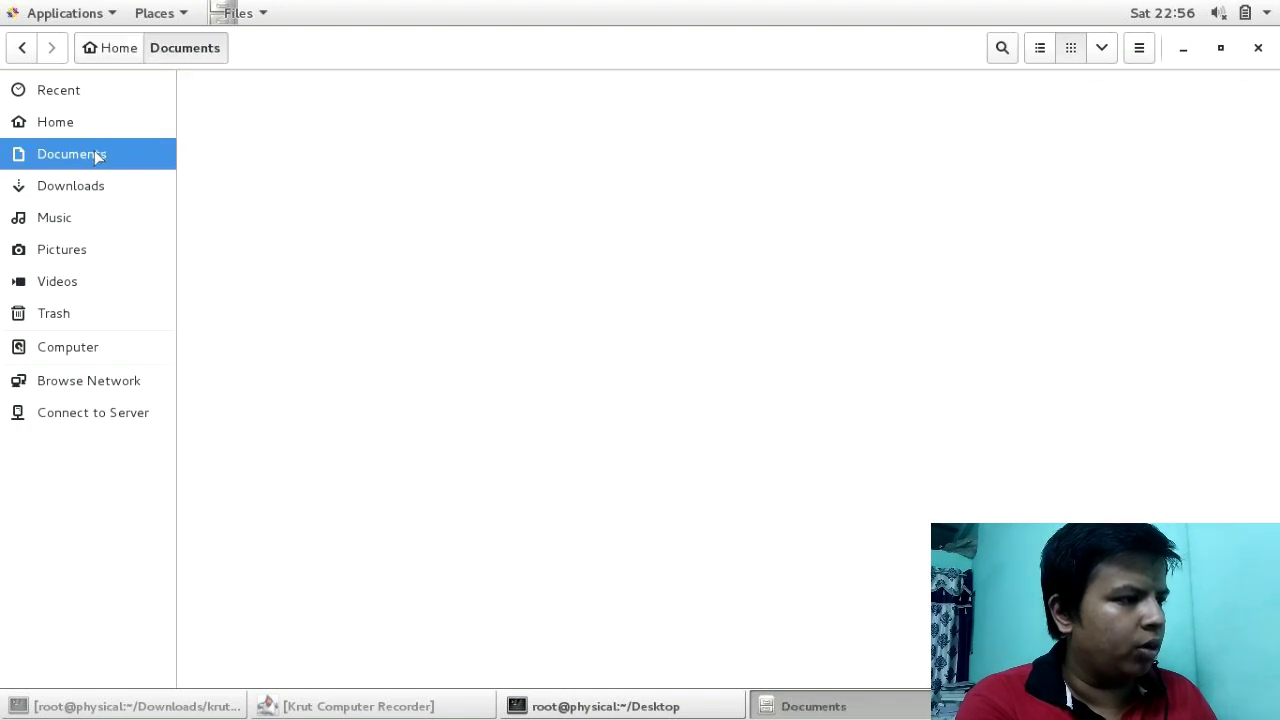
right_click(314, 177)
- Paste virt-viewer.png into Documents and type /root/Documents/ after Icon= in vim
click(351, 260)
click(378, 201)
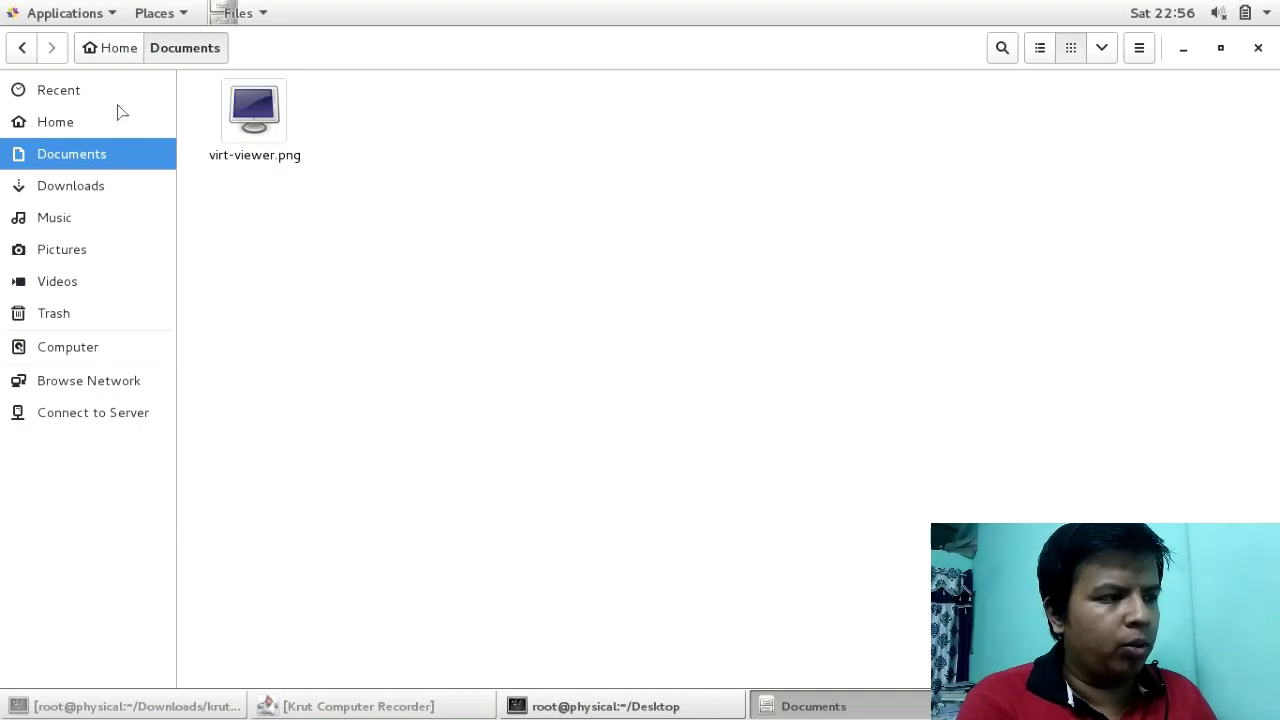
click(1183, 50)
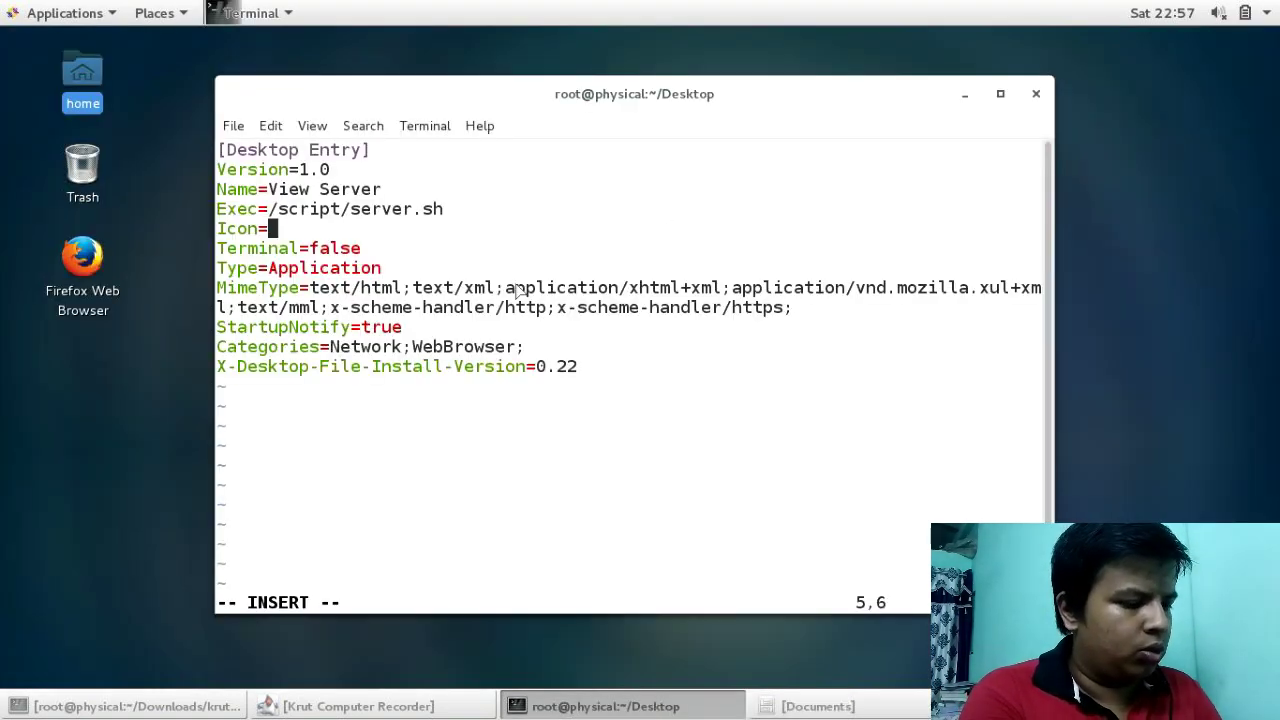
text(/root)
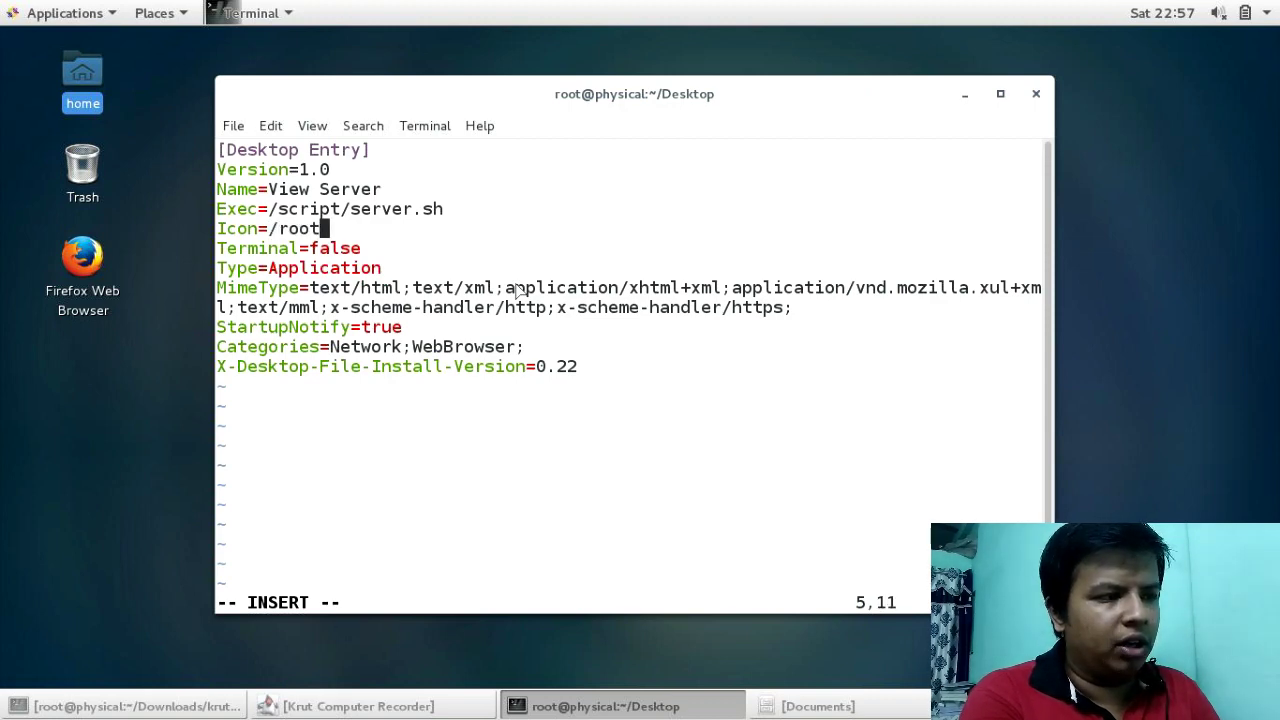
text(/Documents/)
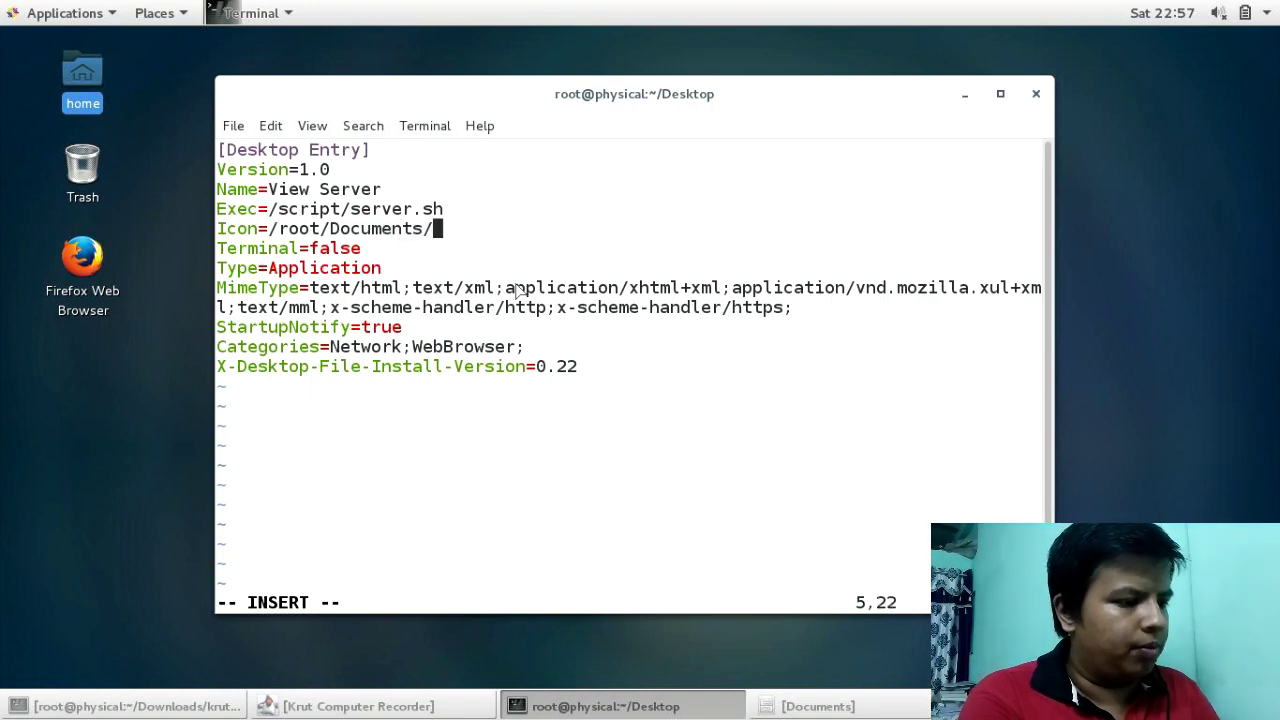
- Copy the file name virt-viewer.png from its Rename field in Documents
click(818, 706)
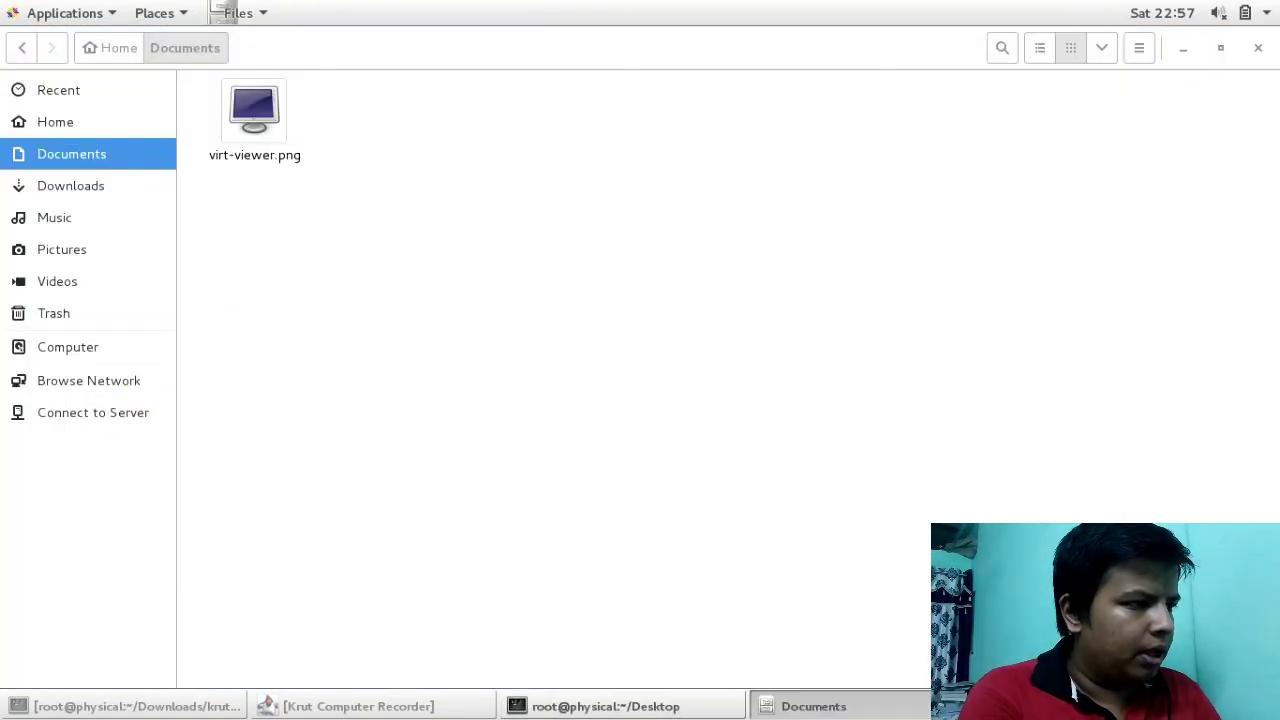
right_click(270, 112)
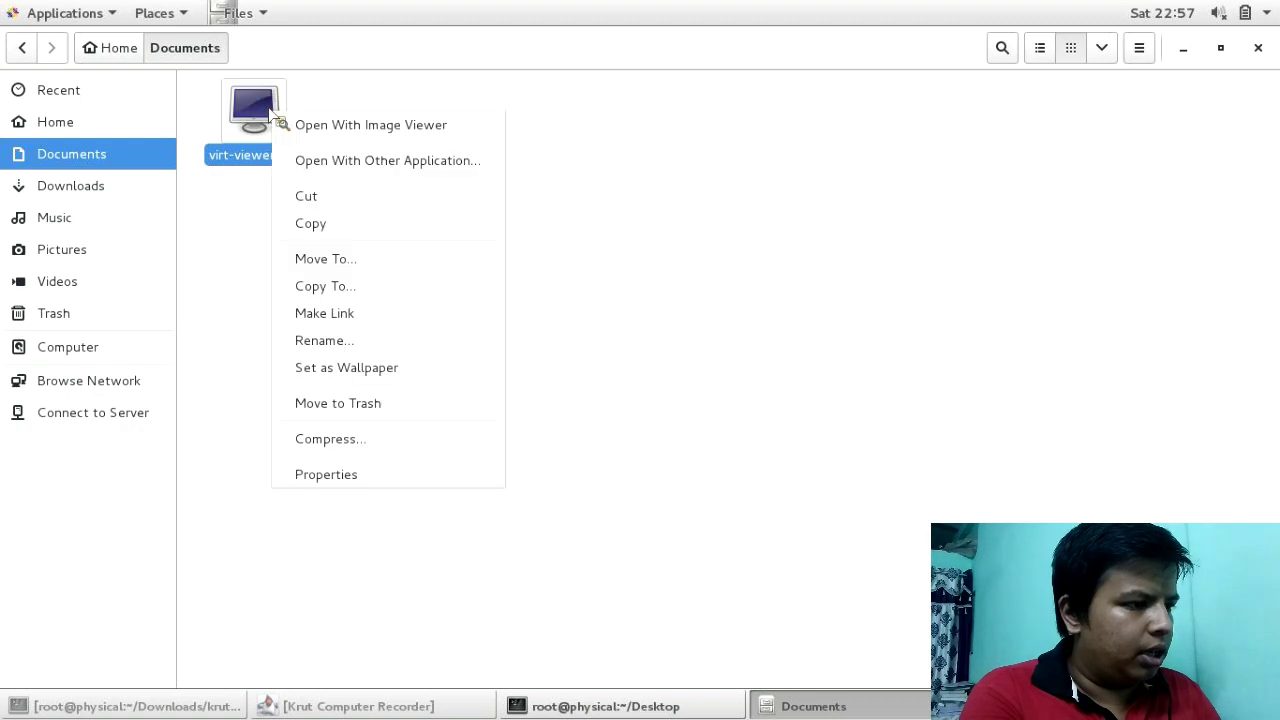
click(334, 342)
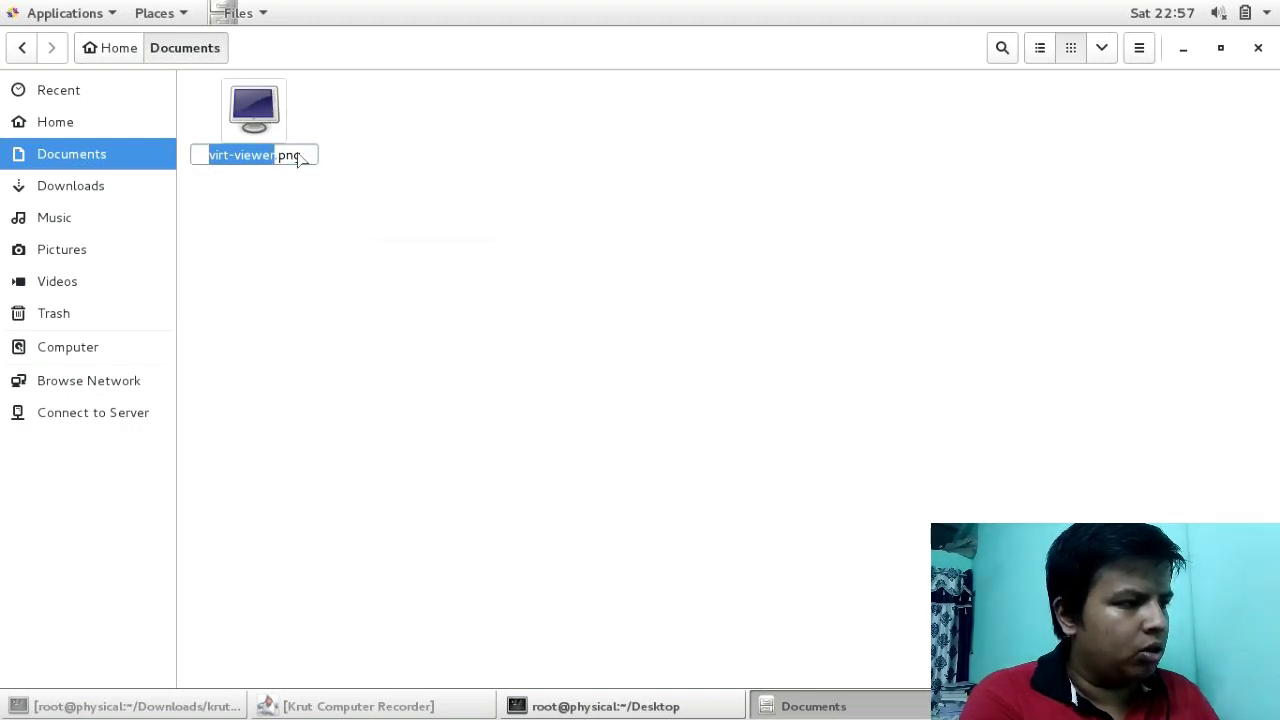
drag(298, 156, 216, 162)
right_click(233, 157)
key(Escape)
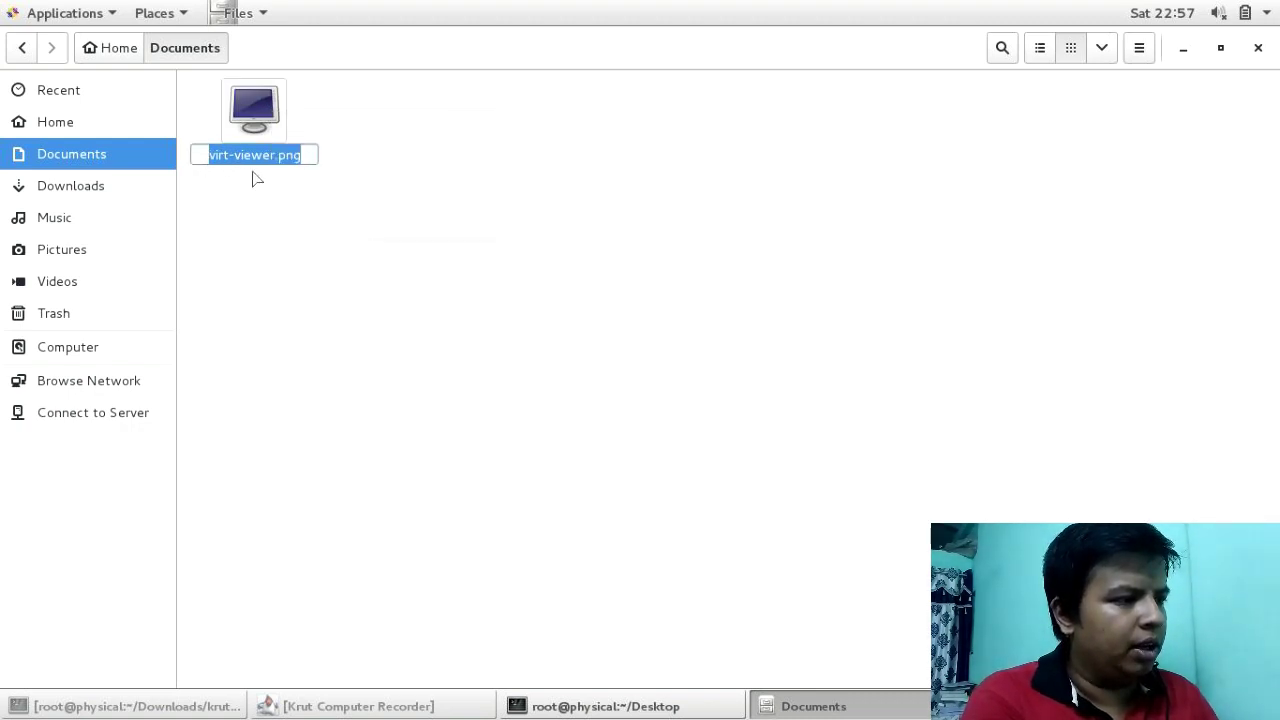
right_click(255, 167)
key(Escape)
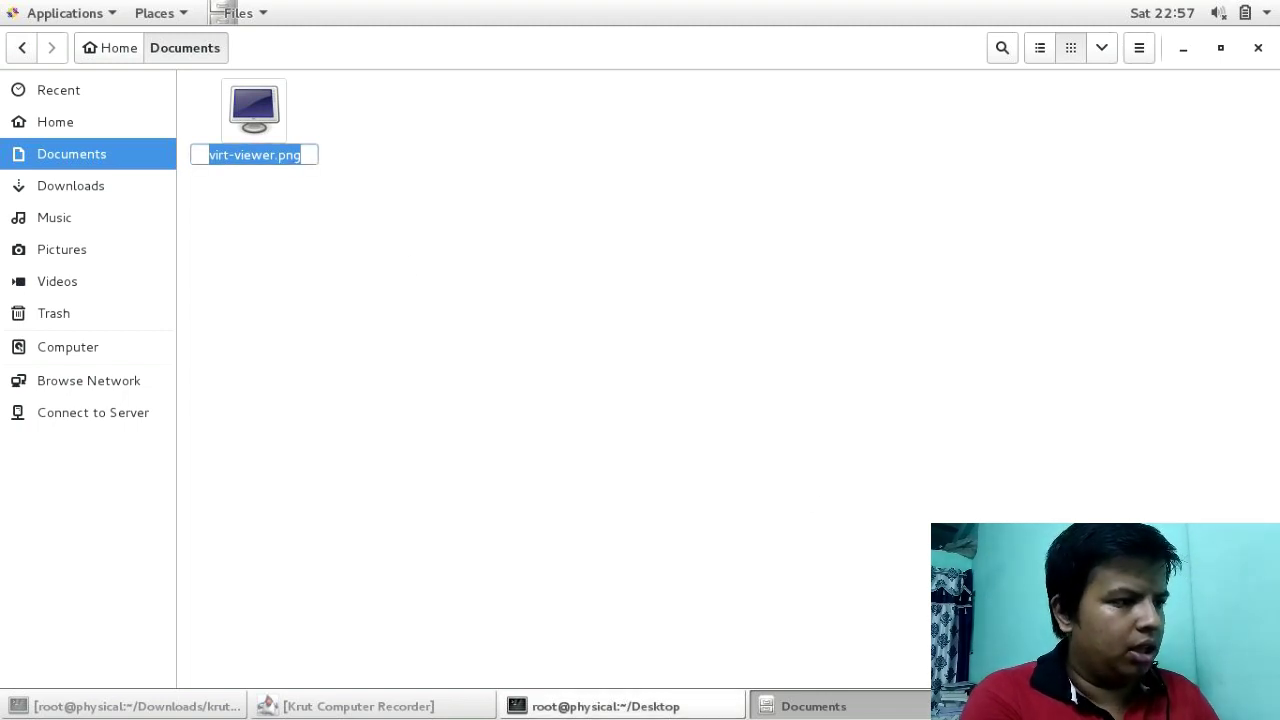
- Paste the name to complete Icon=/root/Documents/virt-viewer.png and leave insert mode
click(583, 707)
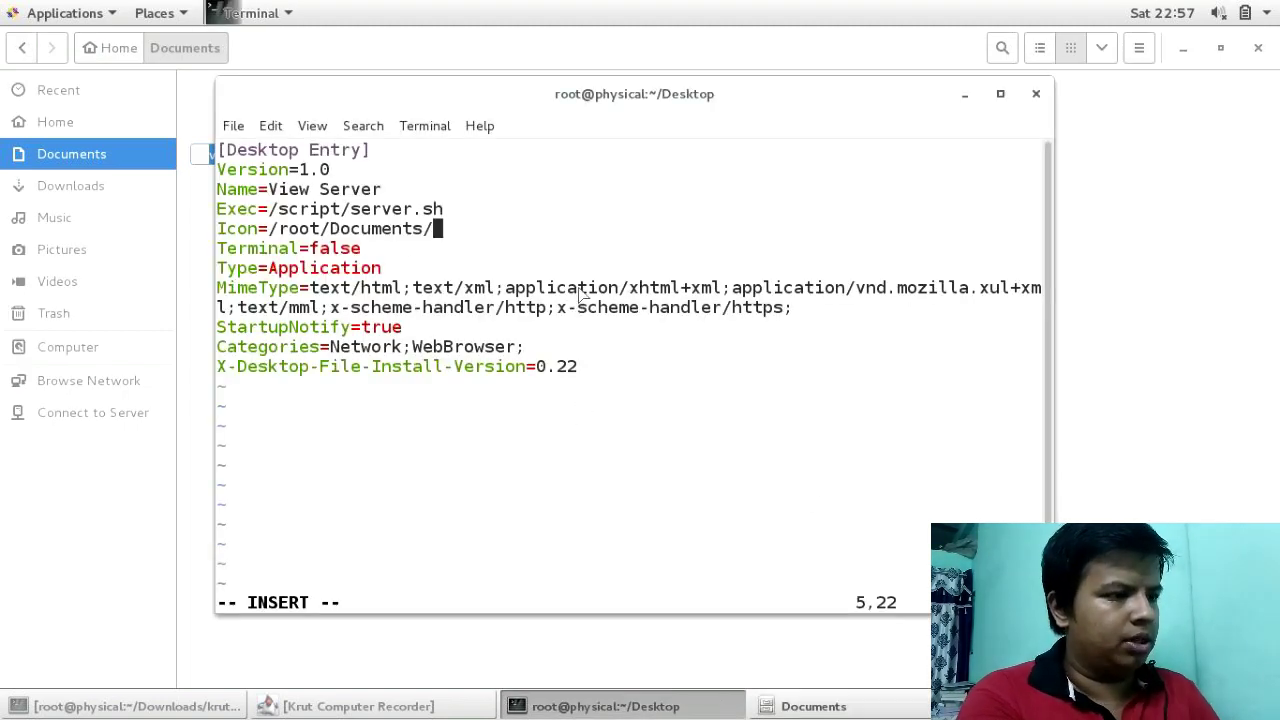
key(ctrl+shift+v)
key(Escape)
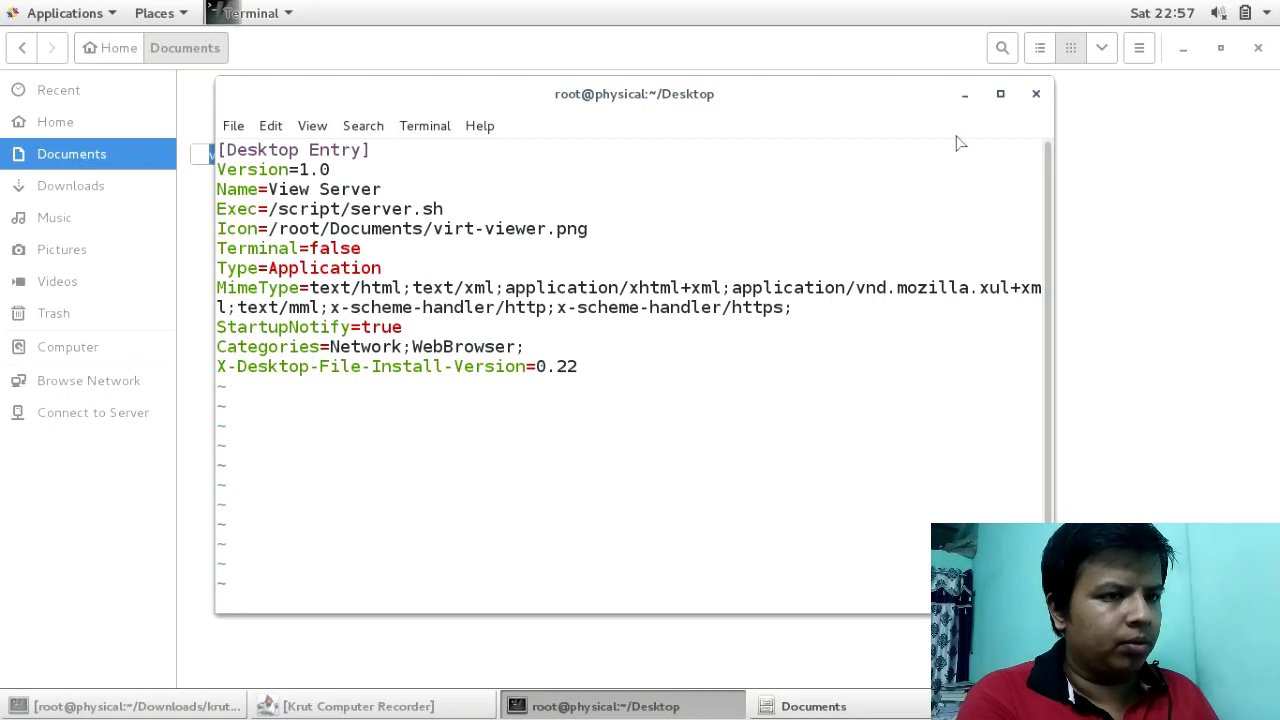
double_click(1187, 51)
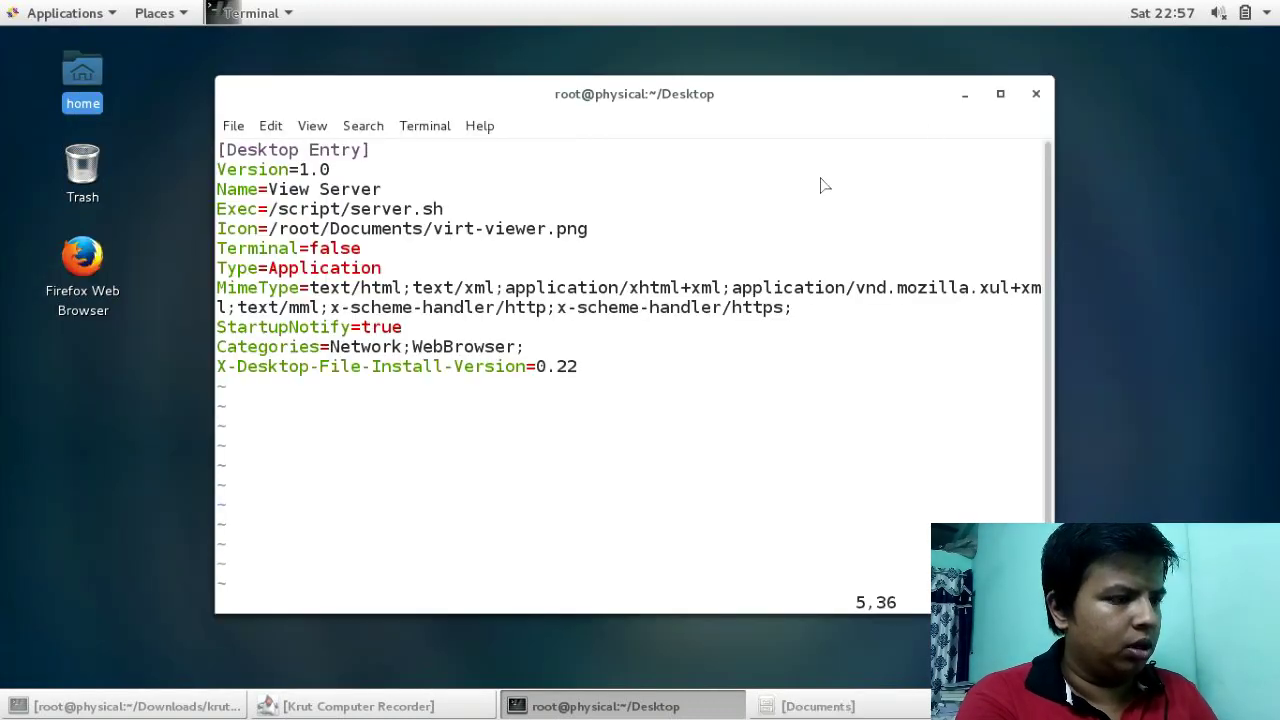
- Save the launcher with :wq and launch View Server from the desktop
text(:wq)
key(Return)
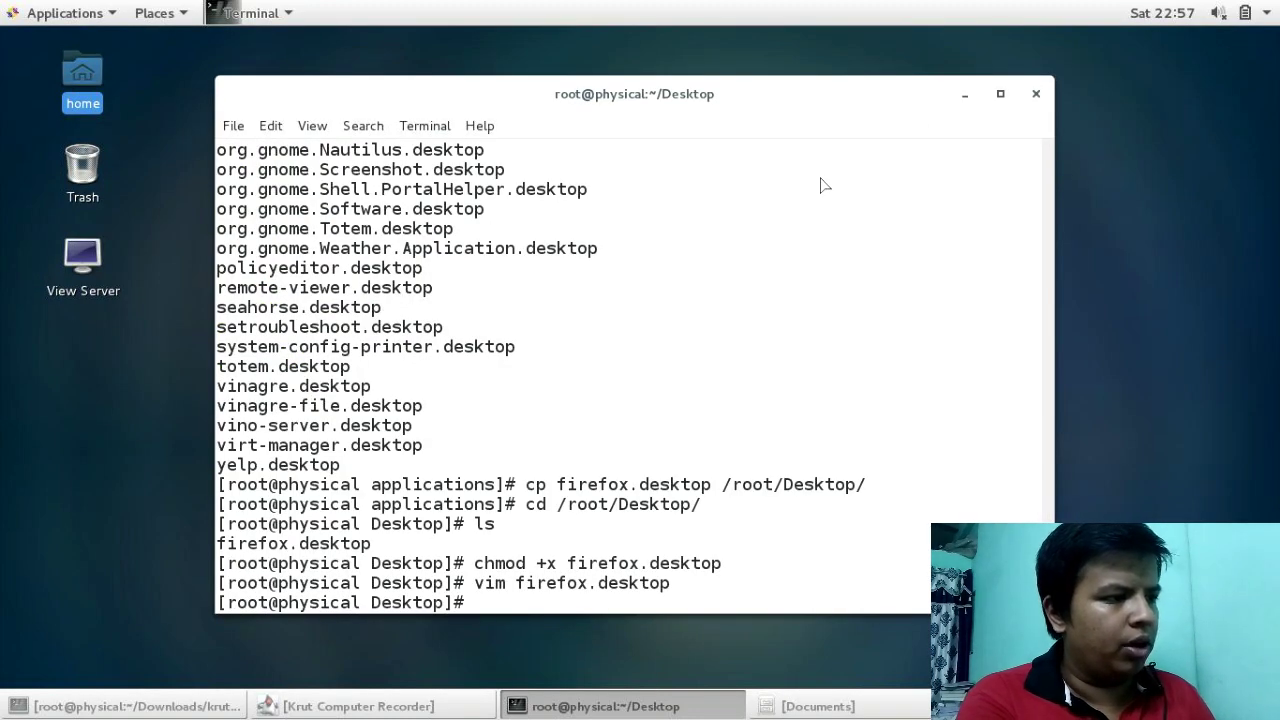
click(83, 315)
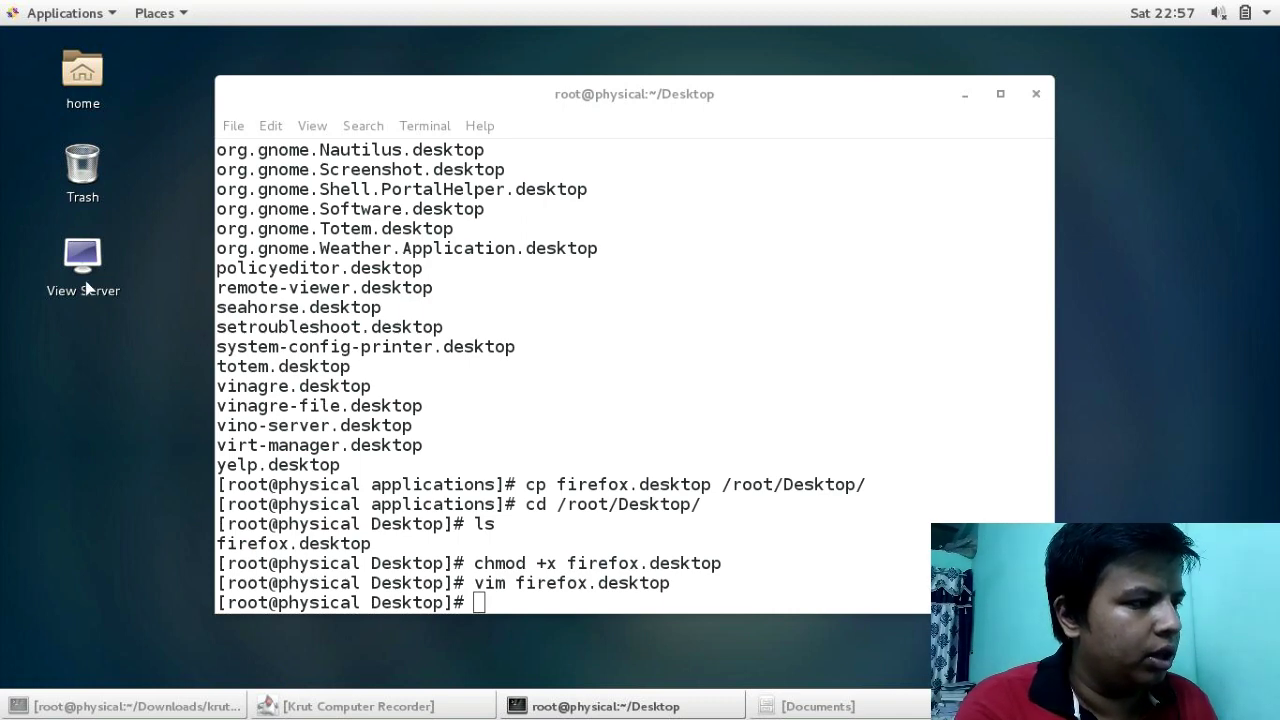
double_click(84, 286)
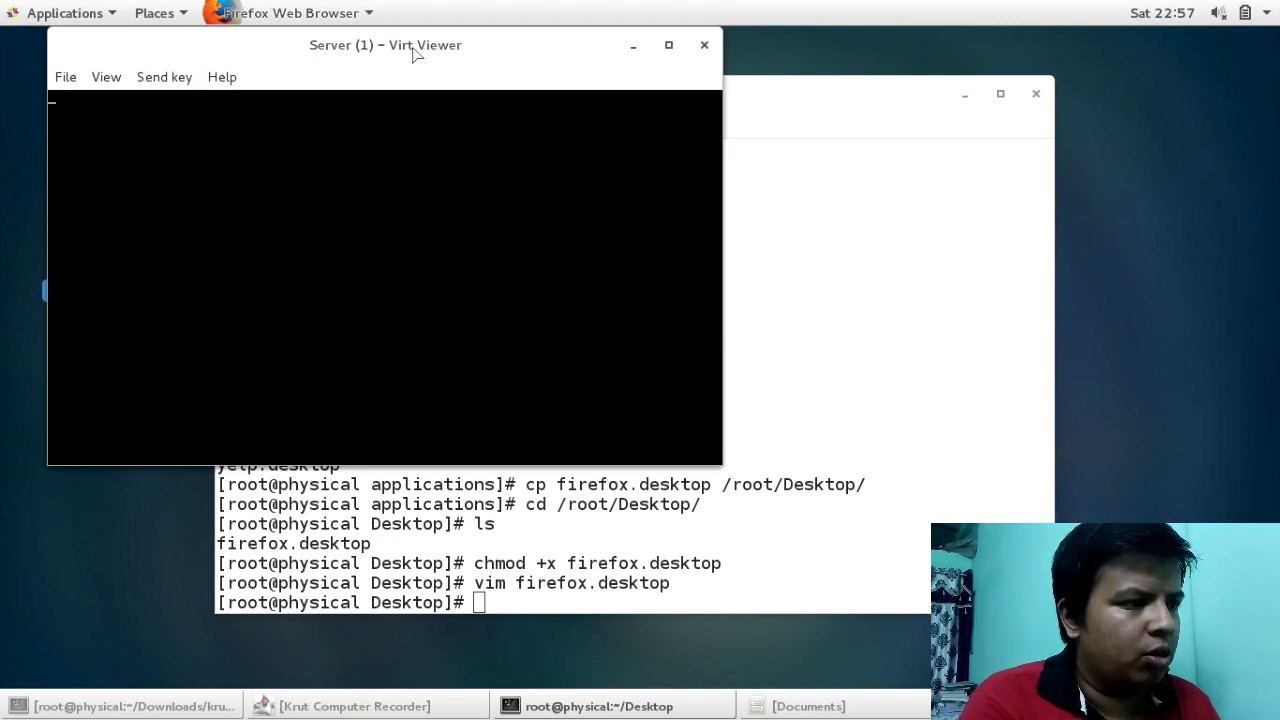
- Move the Server VM viewer window aside, then close and confirm ending the session
drag(412, 56, 566, 97)
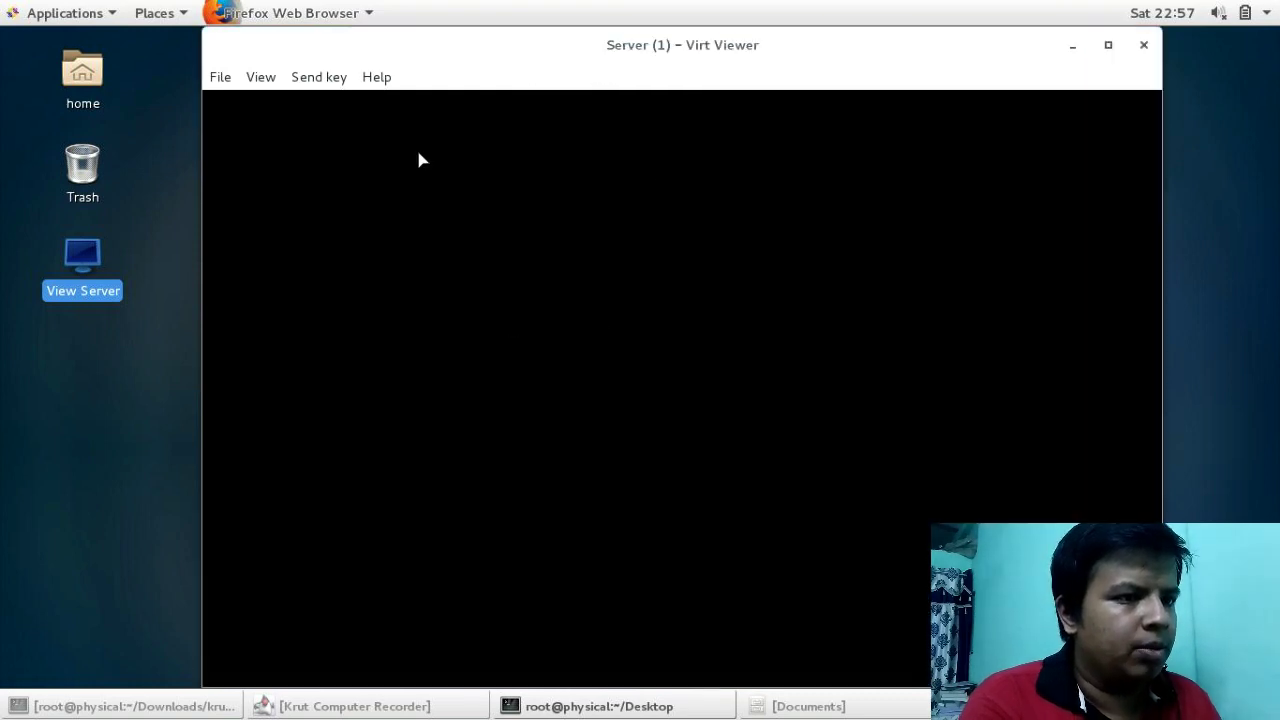
click(1144, 44)
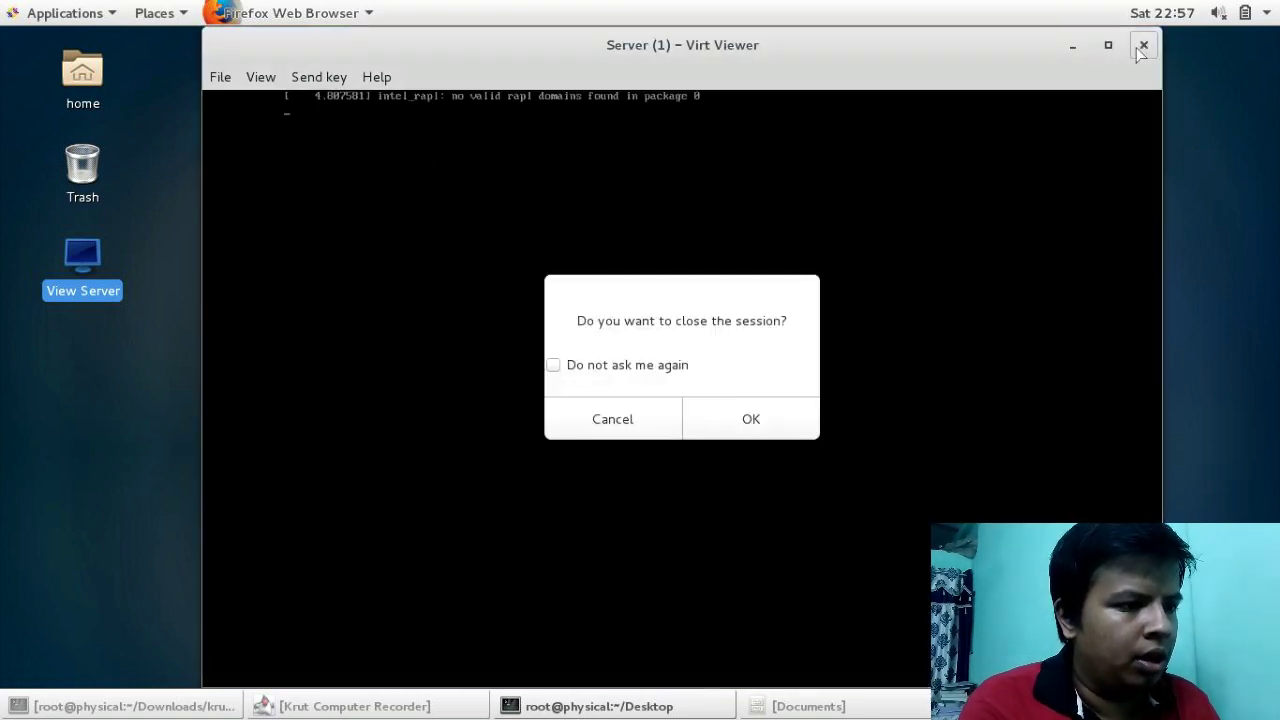
click(715, 428)
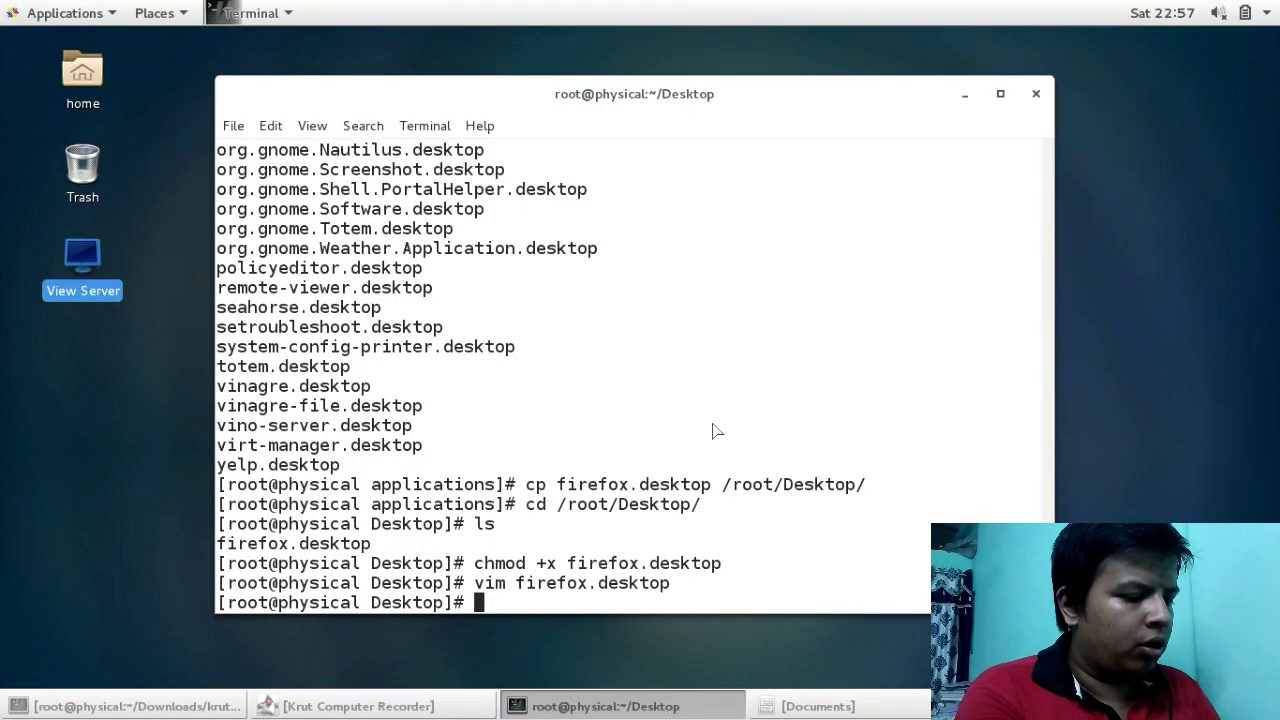
- List the Desktop folder with ls to confirm firefox.desktop is there
text(ls)
key(BackSpace)
key(BackSpace)
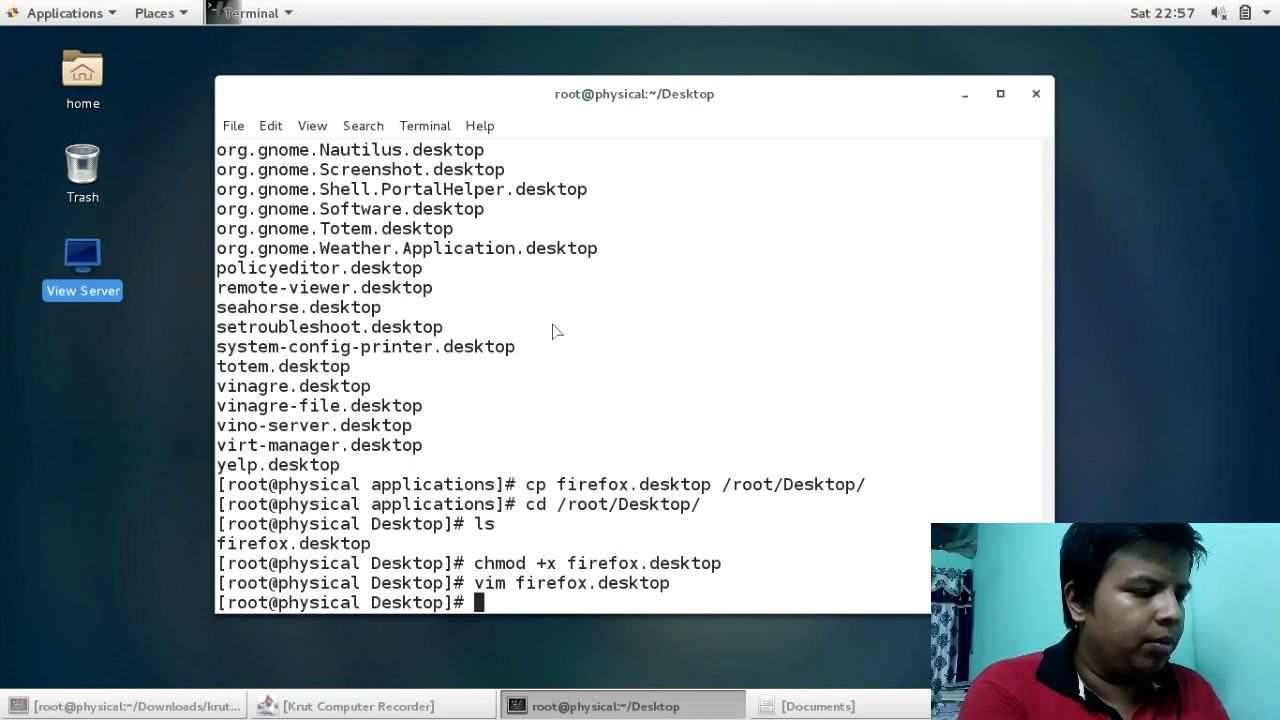
text(vim)
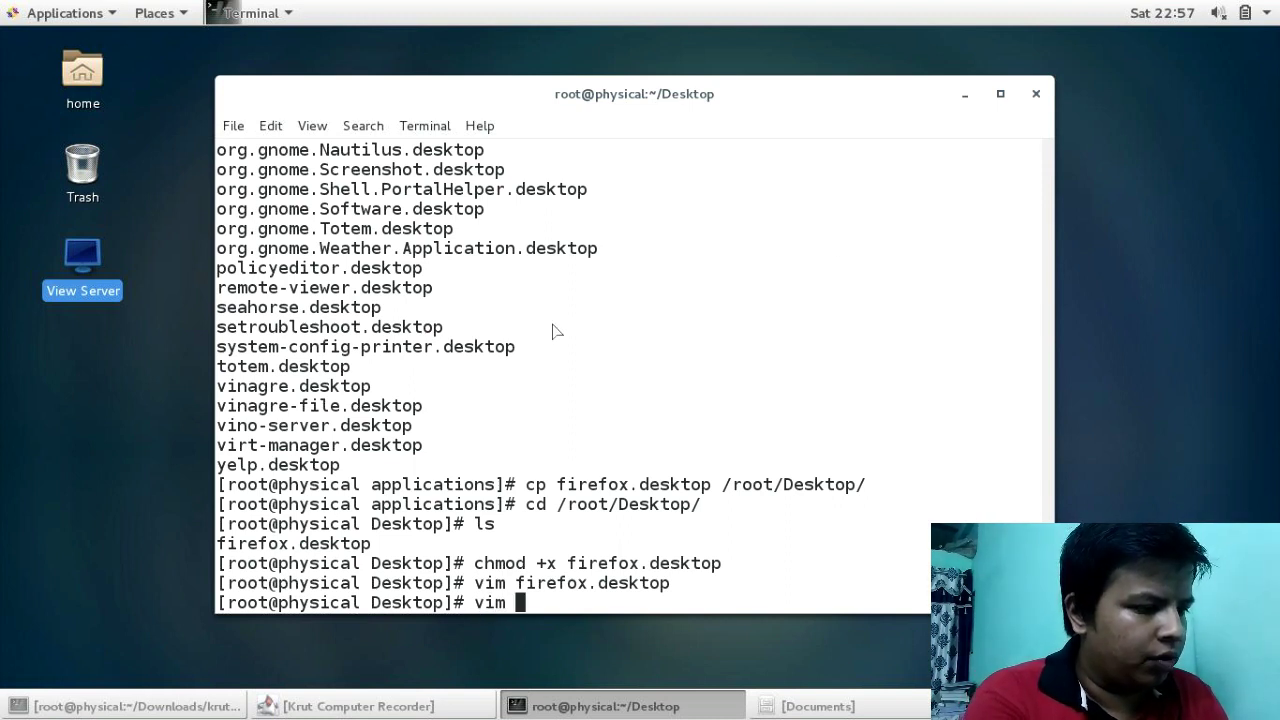
key(BackSpace)
key(BackSpace)
key(BackSpace)
key(BackSpace)
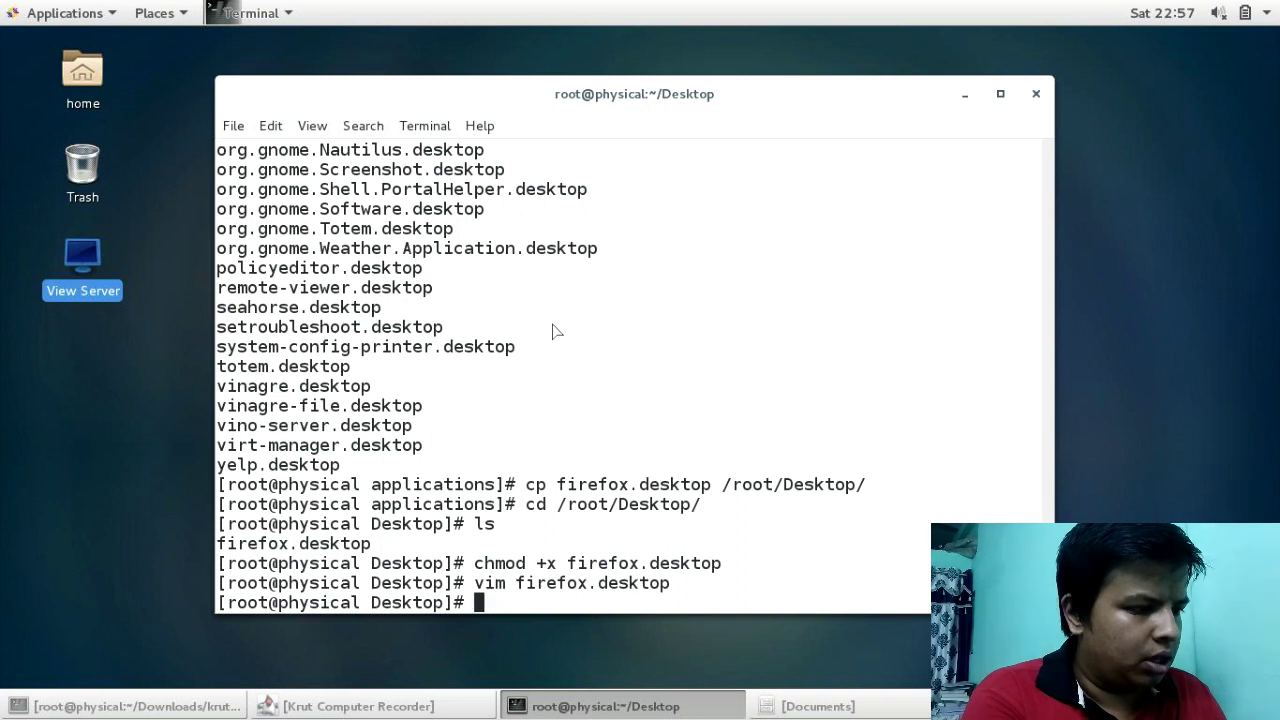
text(ls)
key(Return)
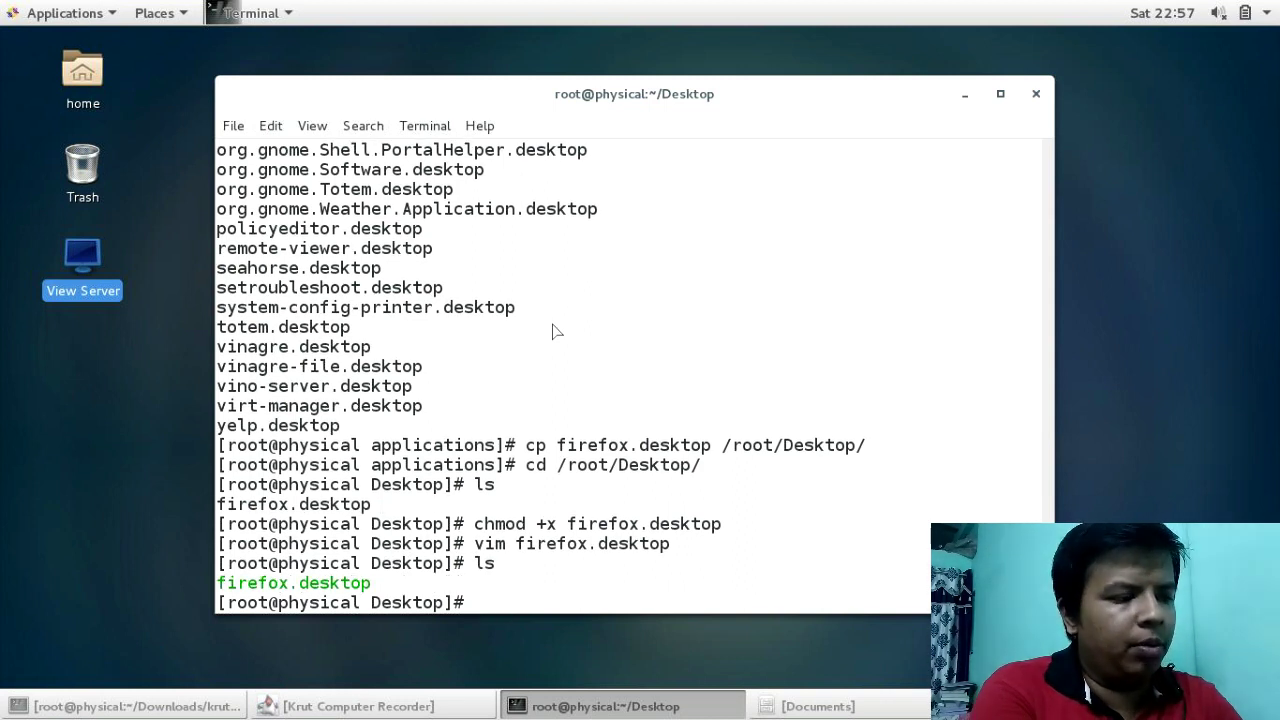
- Rename firefox.desktop to "View Server.desktop" with mv
text(mv f)
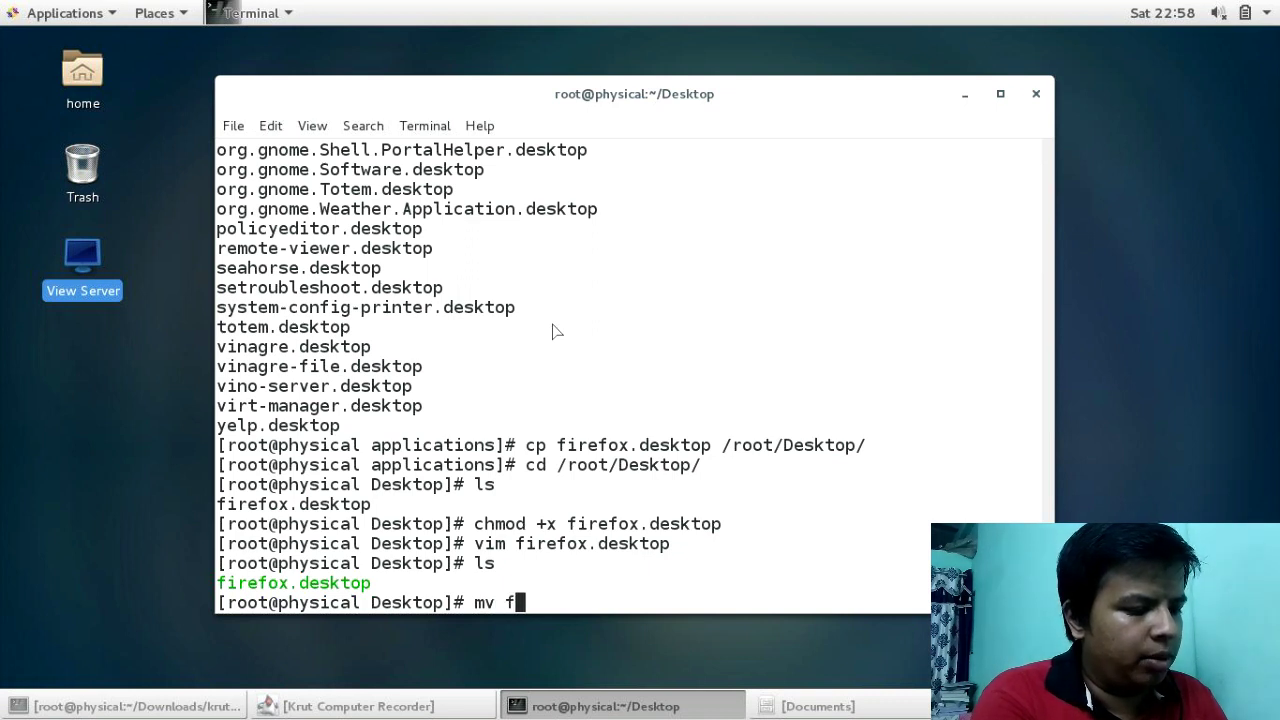
key(Tab)
text(vier)
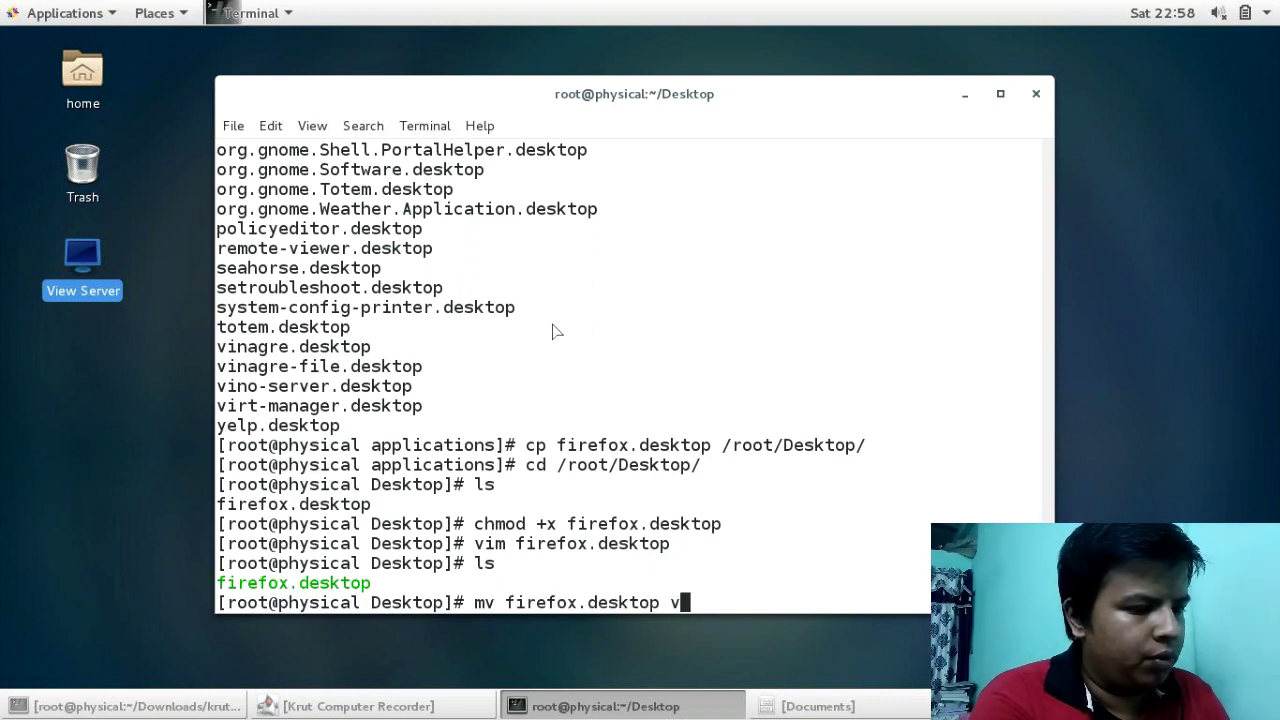
key(BackSpace)
key(BackSpace)
key(BackSpace)
key(BackSpace)
key(BackSpace)
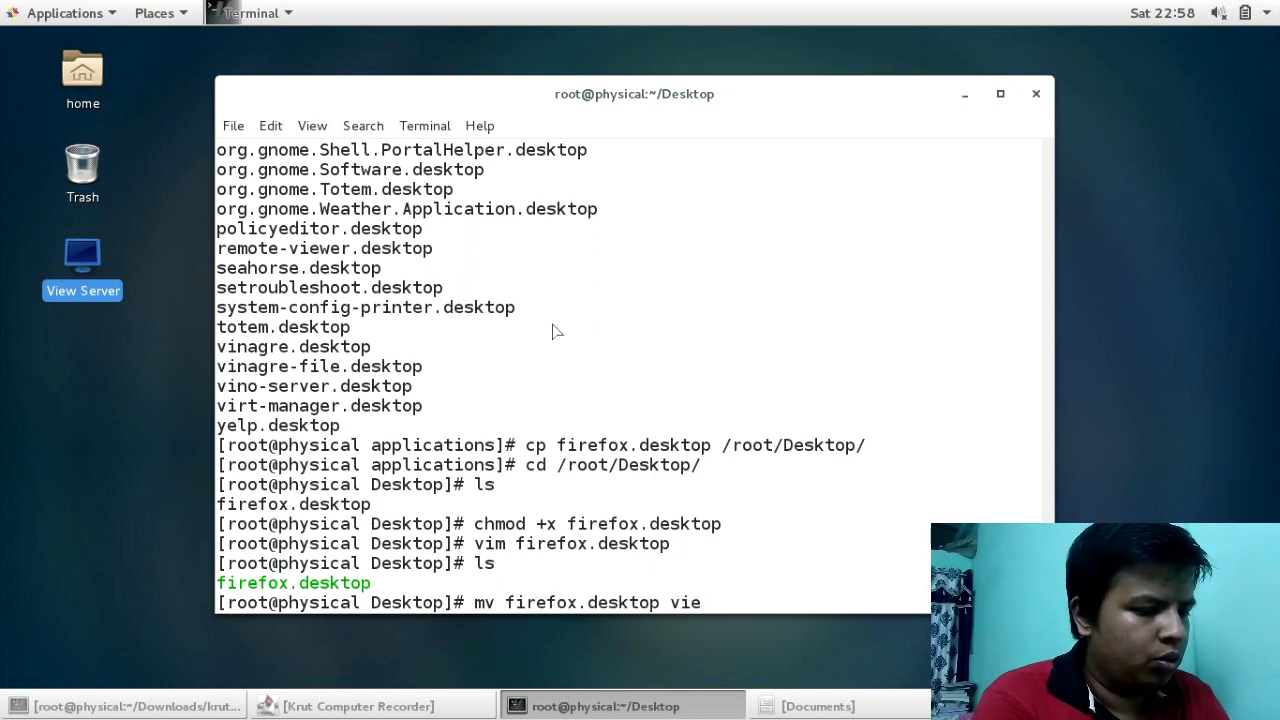
text("V)
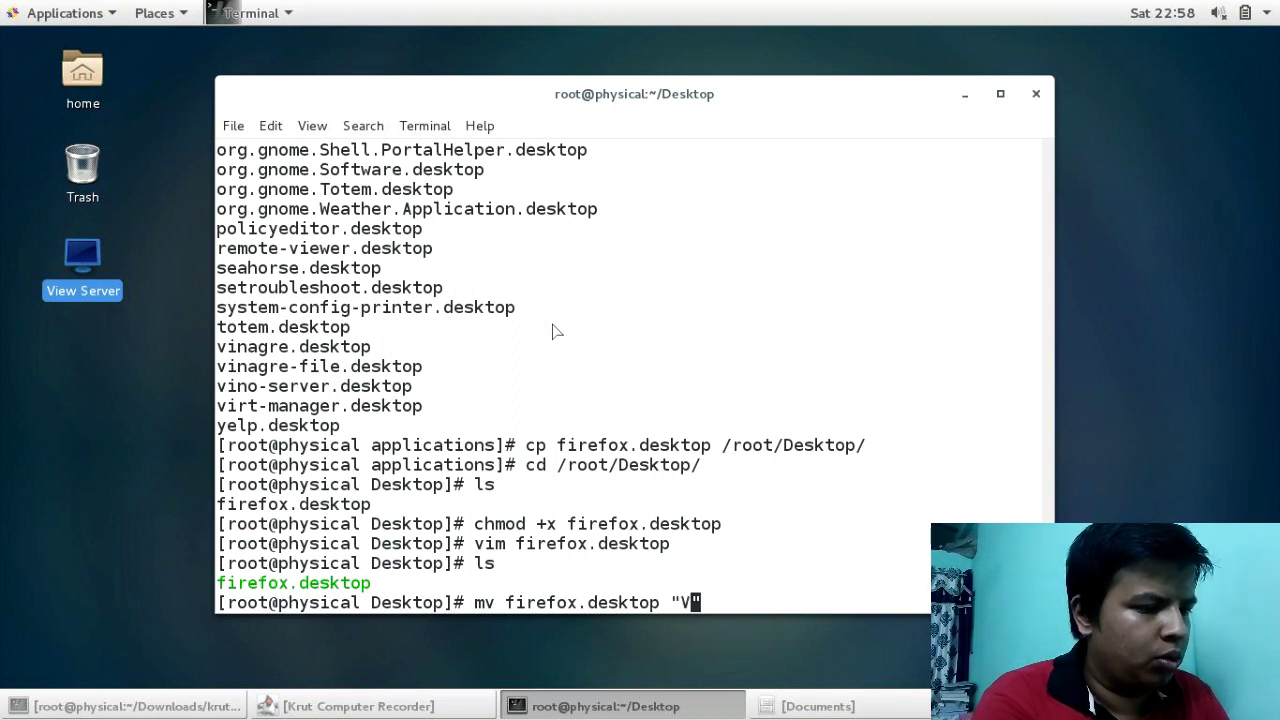
text(iew -ser)
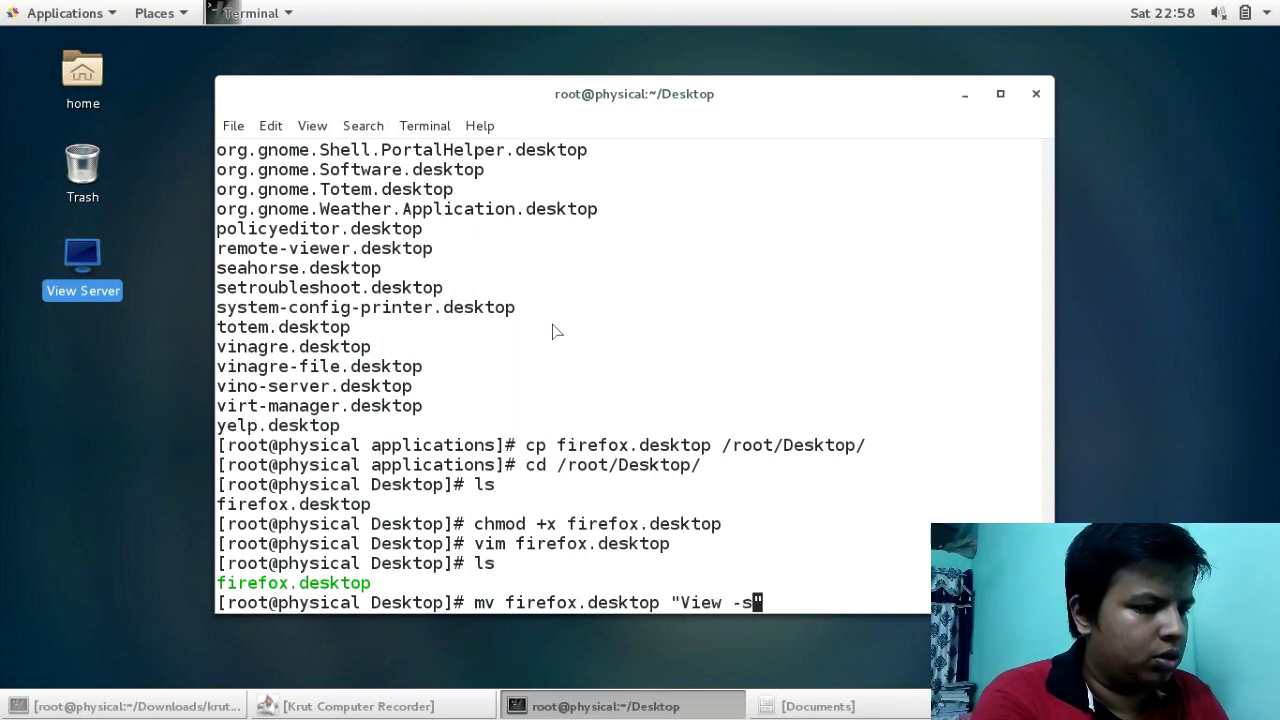
key(BackSpace)
key(BackSpace)
key(BackSpace)
key(BackSpace)
key(BackSpace)
text(SErver)
key(BackSpace)
key(BackSpace)
key(BackSpace)
key(BackSpace)
key(BackSpace)
text(erver.deskto)
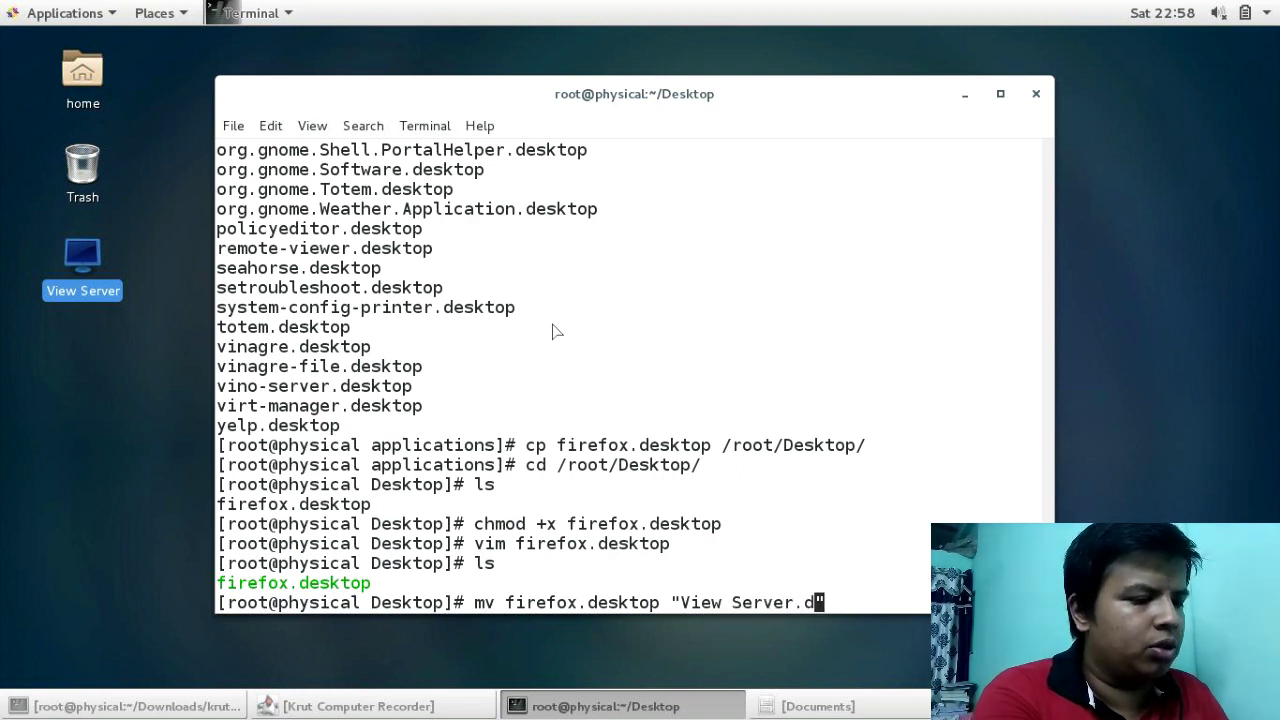
text(p)
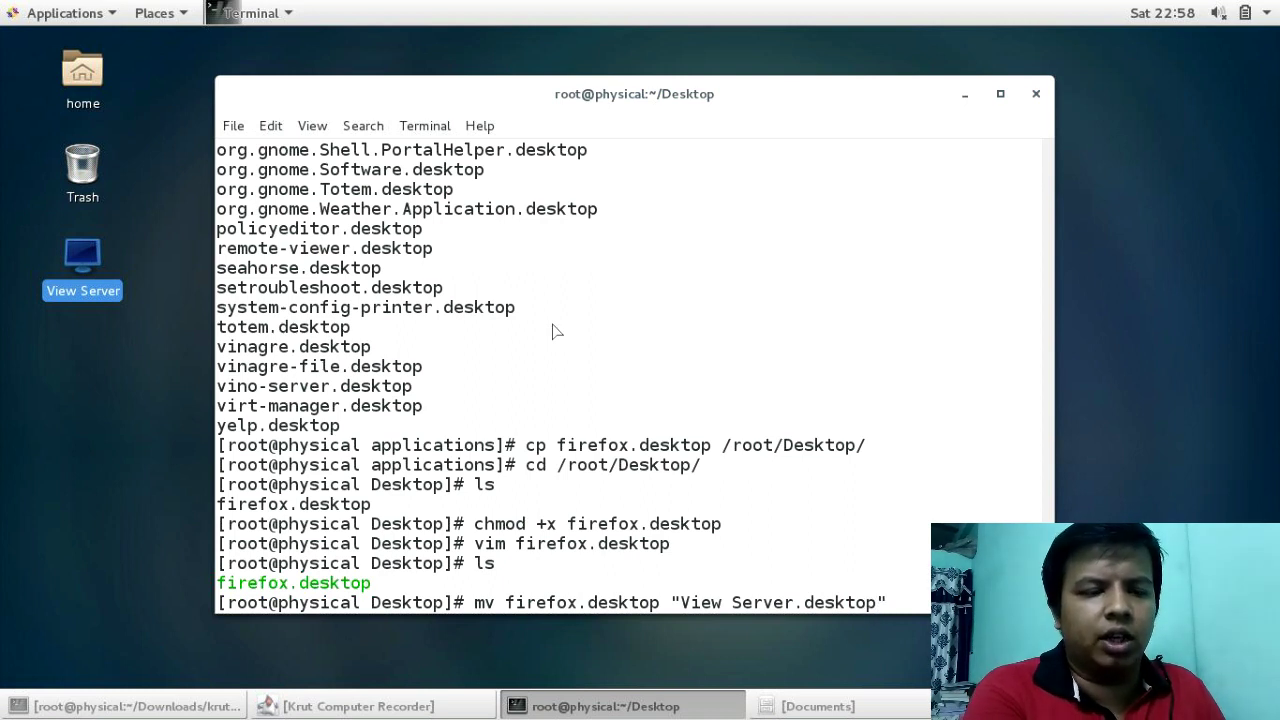
text(")
key(Return)
- Copy View Server.desktop to a new file, View Desktop.desktop
text(cp V)
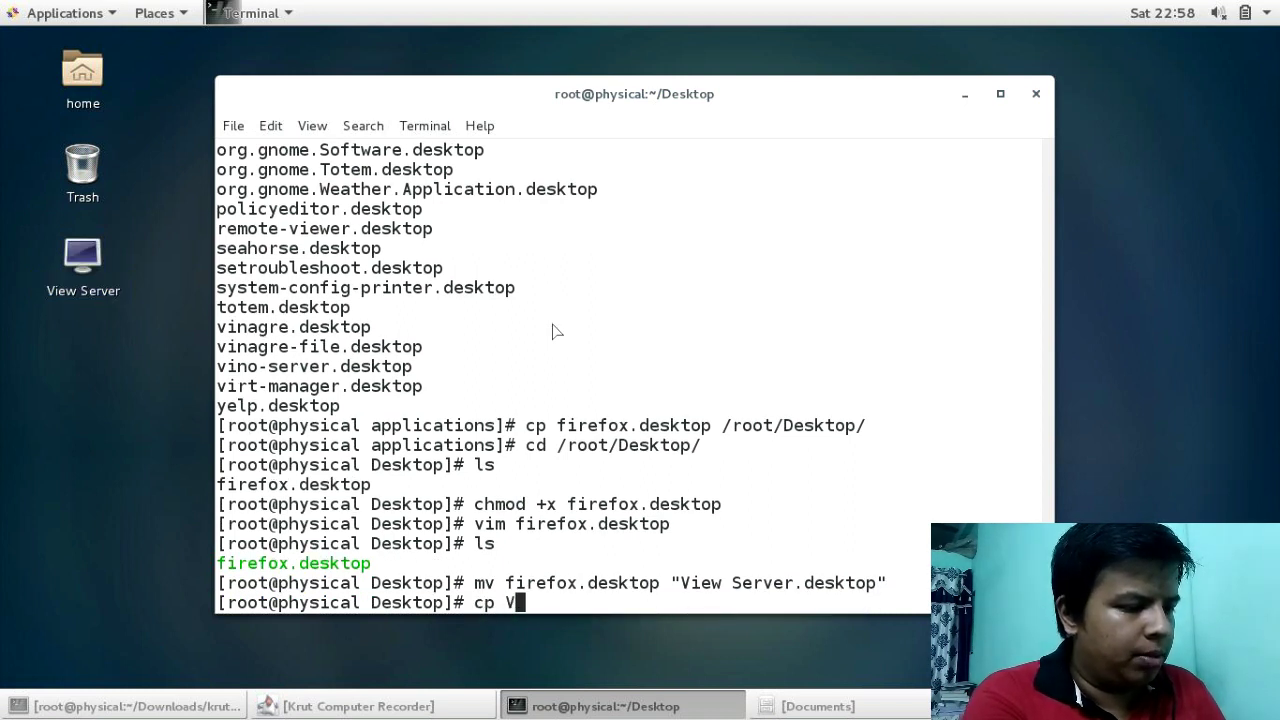
key(Tab)
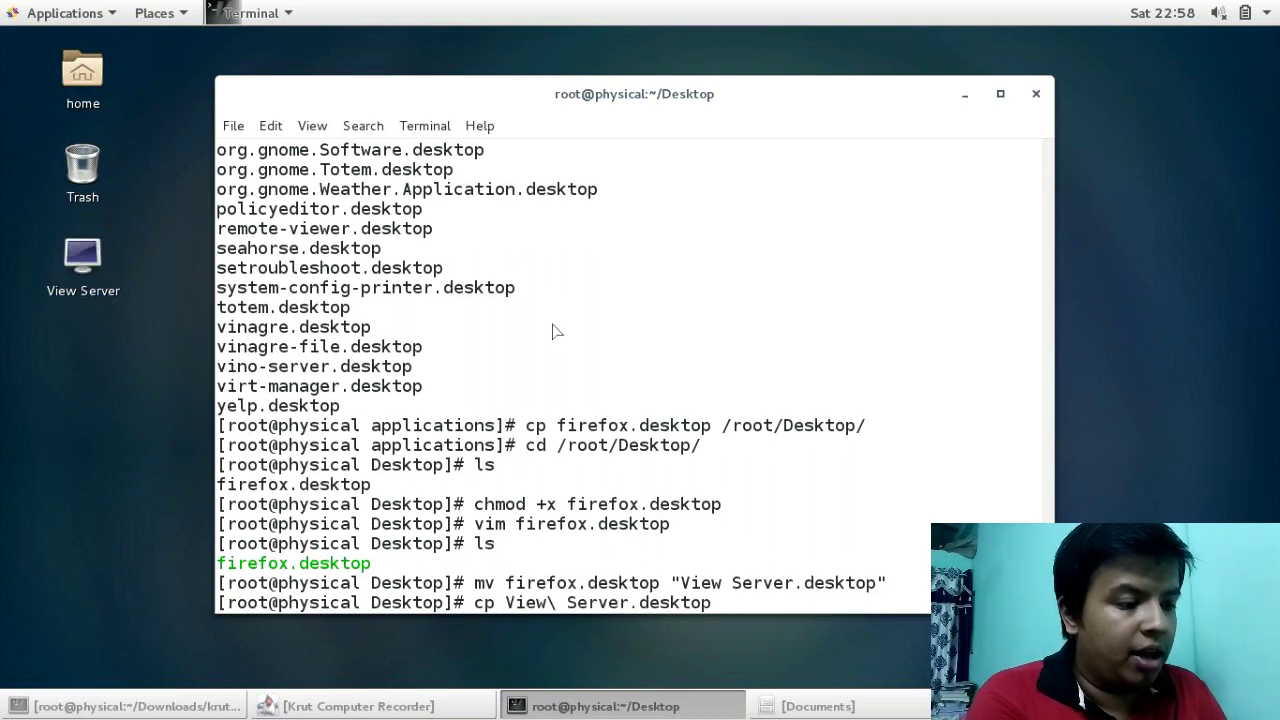
text(Vi)
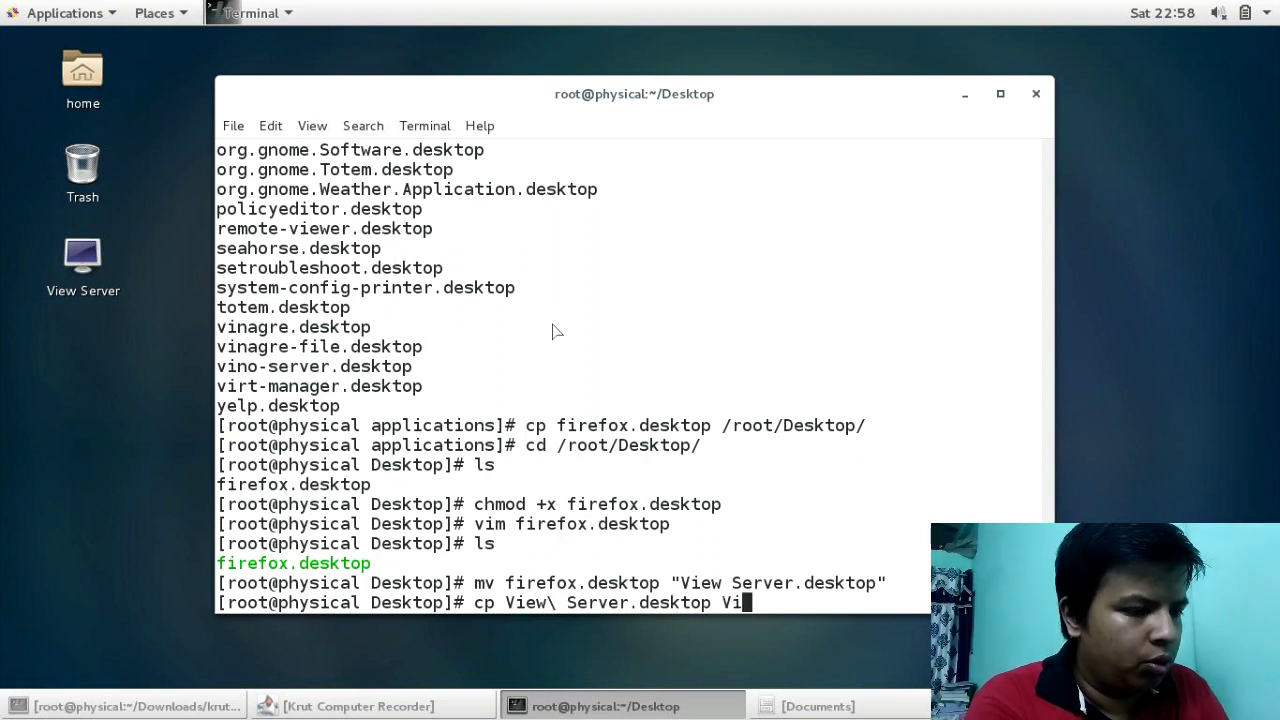
key(Tab)
key(Left)
key(Left)
key(Left)
key(Left)
key(Left)
key(Left)
key(Left)
key(Left)
key(BackSpace)
key(BackSpace)
key(BackSpace)
key(BackSpace)
key(BackSpace)
key(BackSpace)
text(Desktop)
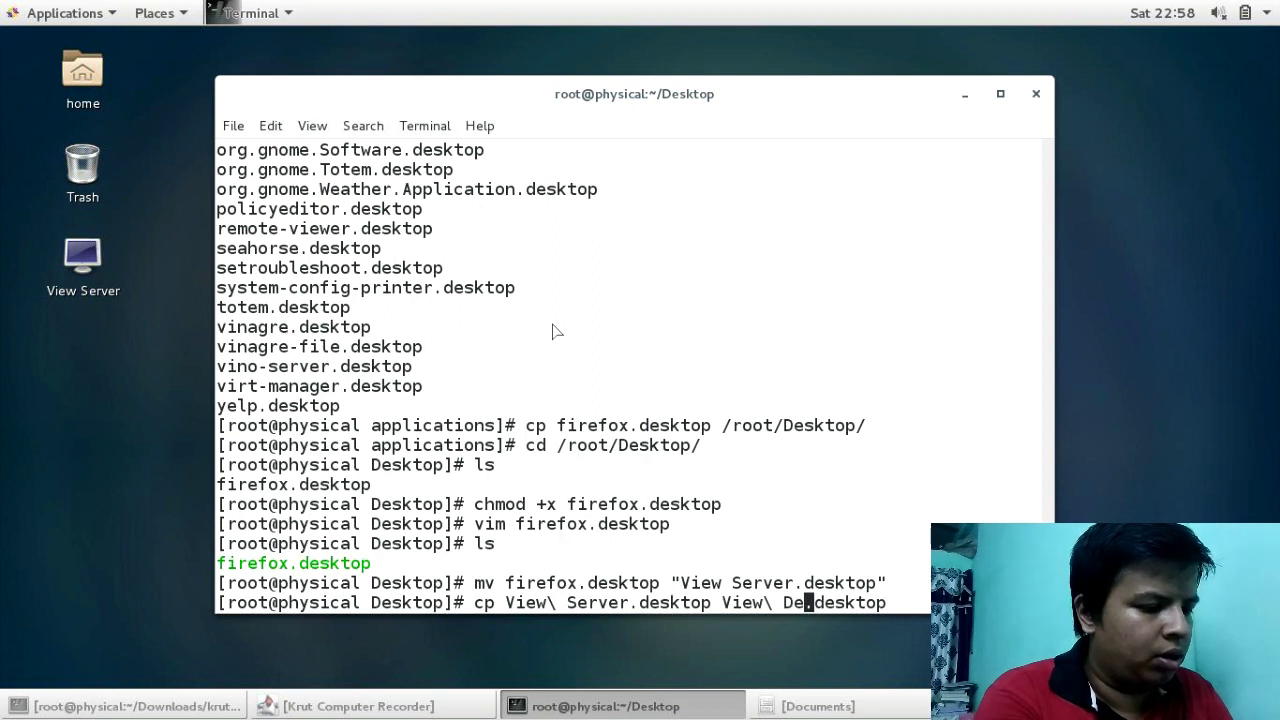
key(Return)
- Open View Desktop.desktop in vim
text(vim Vo)
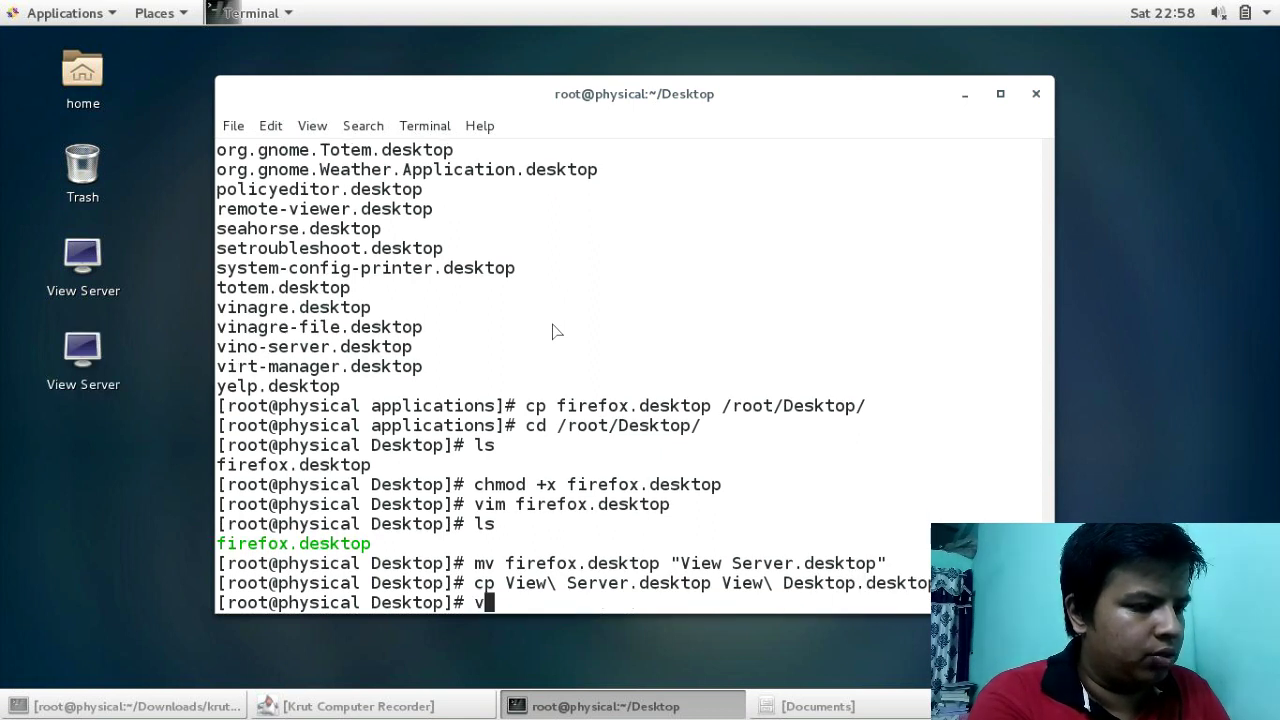
key(BackSpace)
key(Tab)
text(D)
key(Tab)
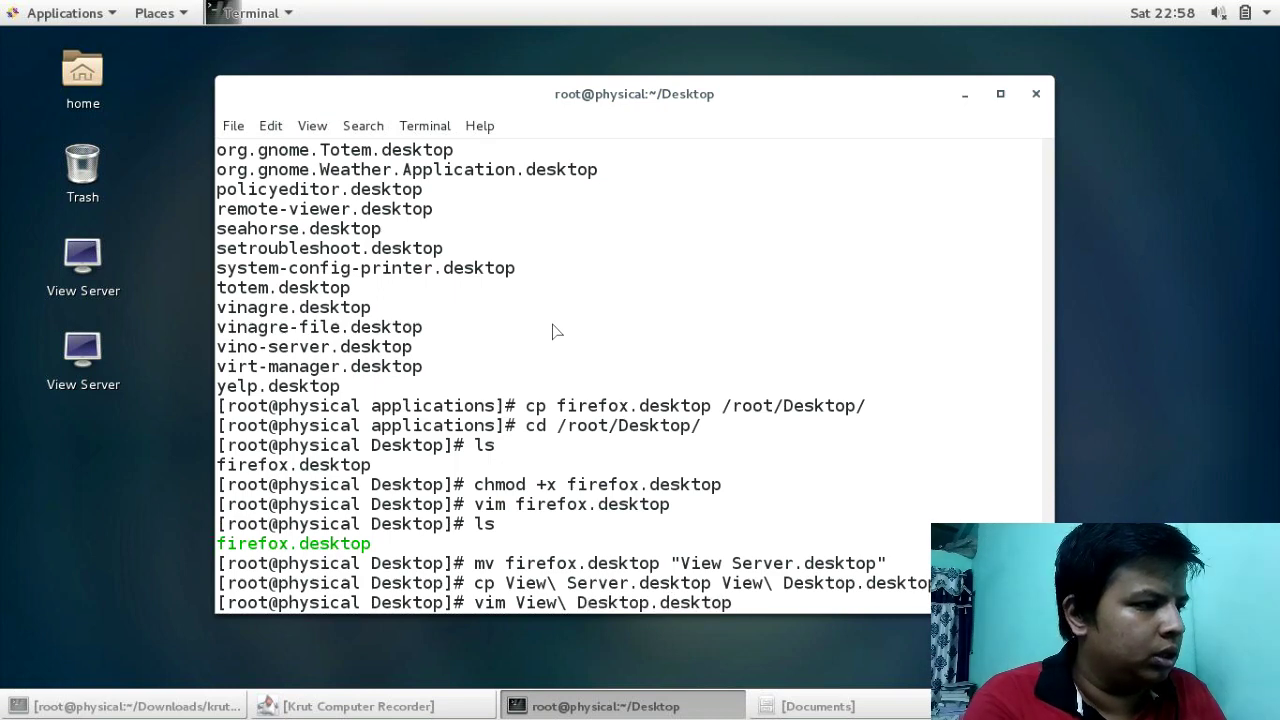
key(Return)
- Change the launcher's Name from View Server to View Desktop
key(Down)
key(Right)
key(Right)
key(Right)
key(Right)
key(Right)
key(Right)
key(Right)
key(Right)
key(Down)
key(Right)
key(Right)
key(End)
key(a)
key(BackSpace)
key(BackSpace)
key(BackSpace)
key(BackSpace)
key(BackSpace)
key(BackSpace)
text(Desktop)
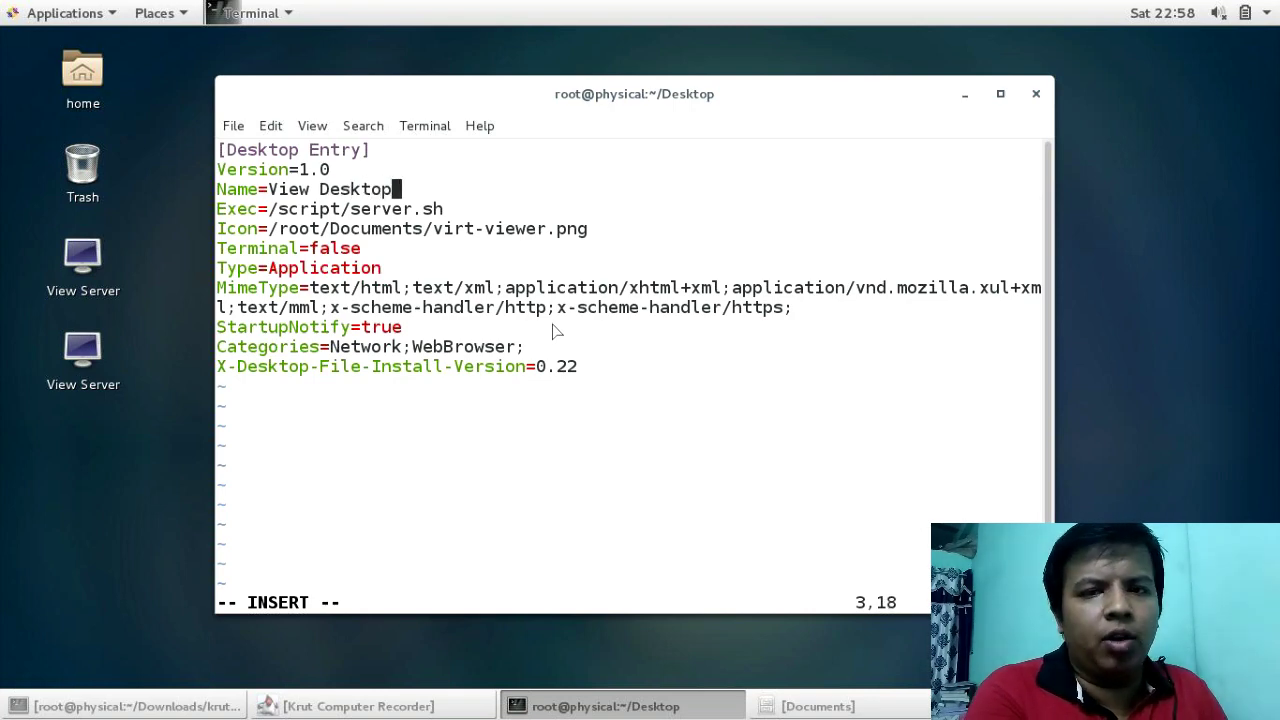
- Change the Exec script from the server one to /script/desktop.sh
key(Down)
key(Down)
key(Right)
key(Up)
key(Right)
key(Right)
key(Right)
key(Left)
key(Left)
key(BackSpace)
key(BackSpace)
key(BackSpace)
key(BackSpace)
key(BackSpace)
key(BackSpace)
text(desktop)
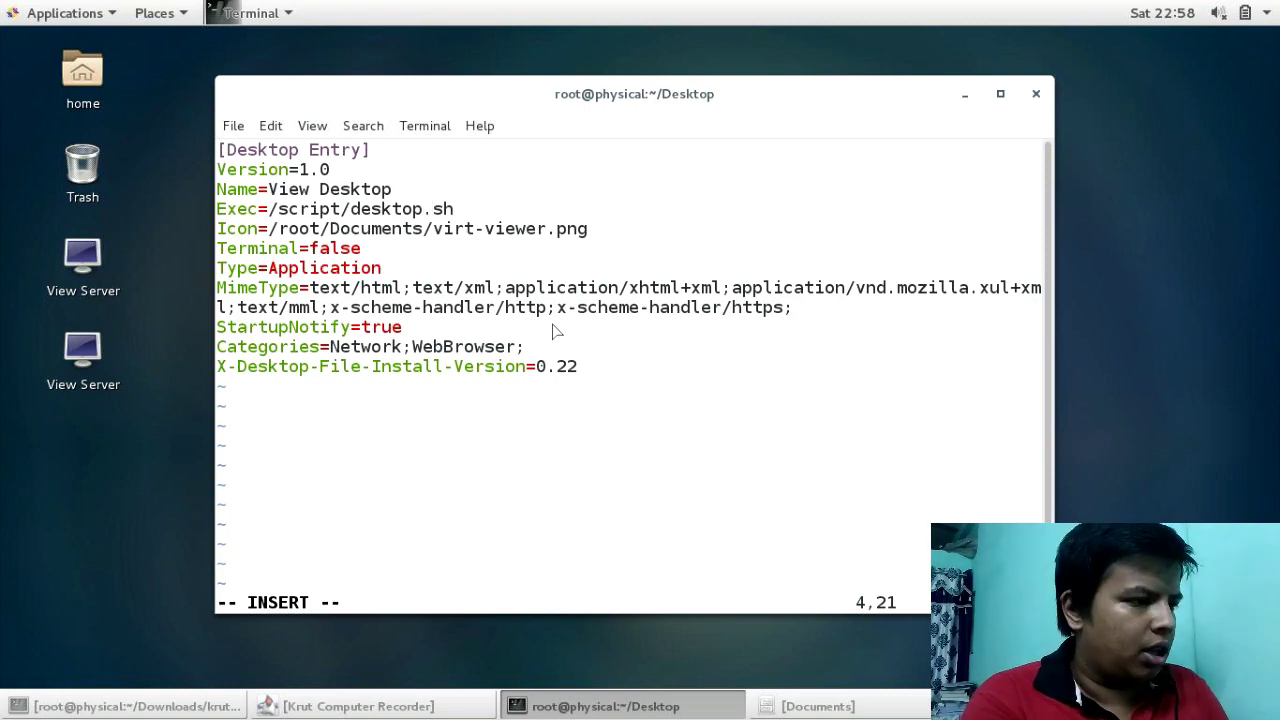
- Check the Icon line, then save and quit with :wq
key(Down)
key(Down)
key(Up)
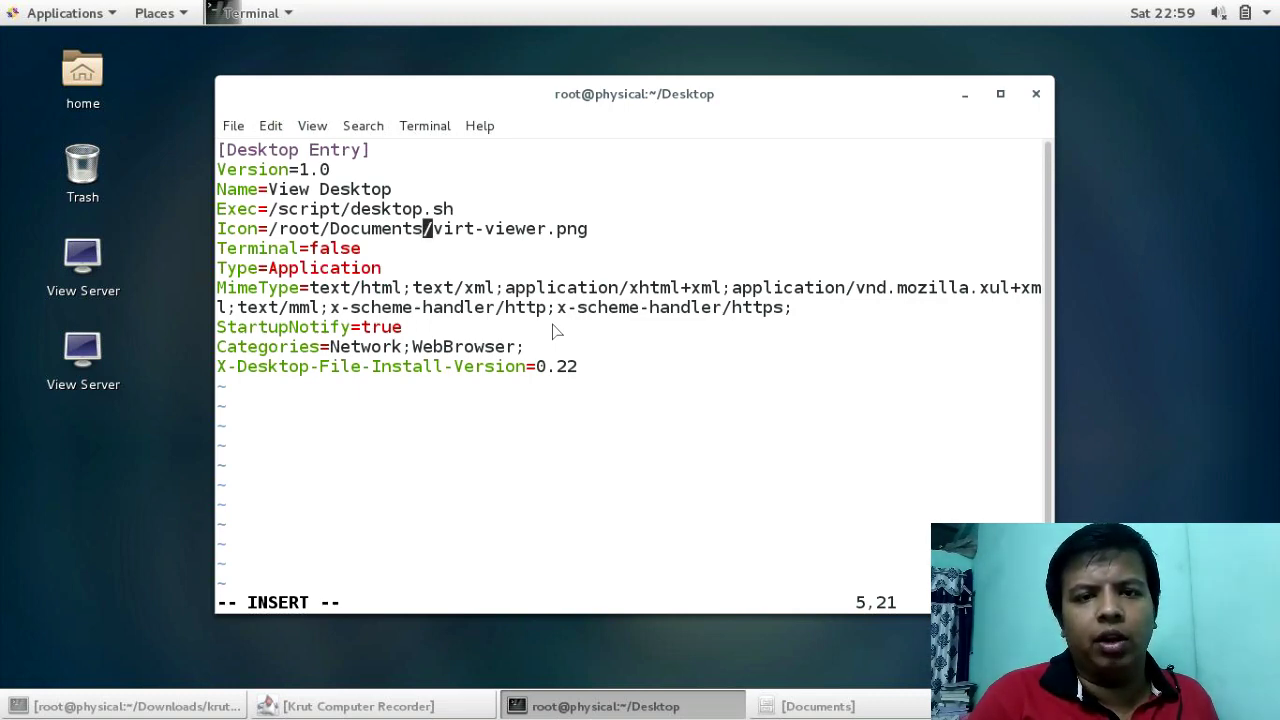
key(Escape)
text(:wq)
key(Return)
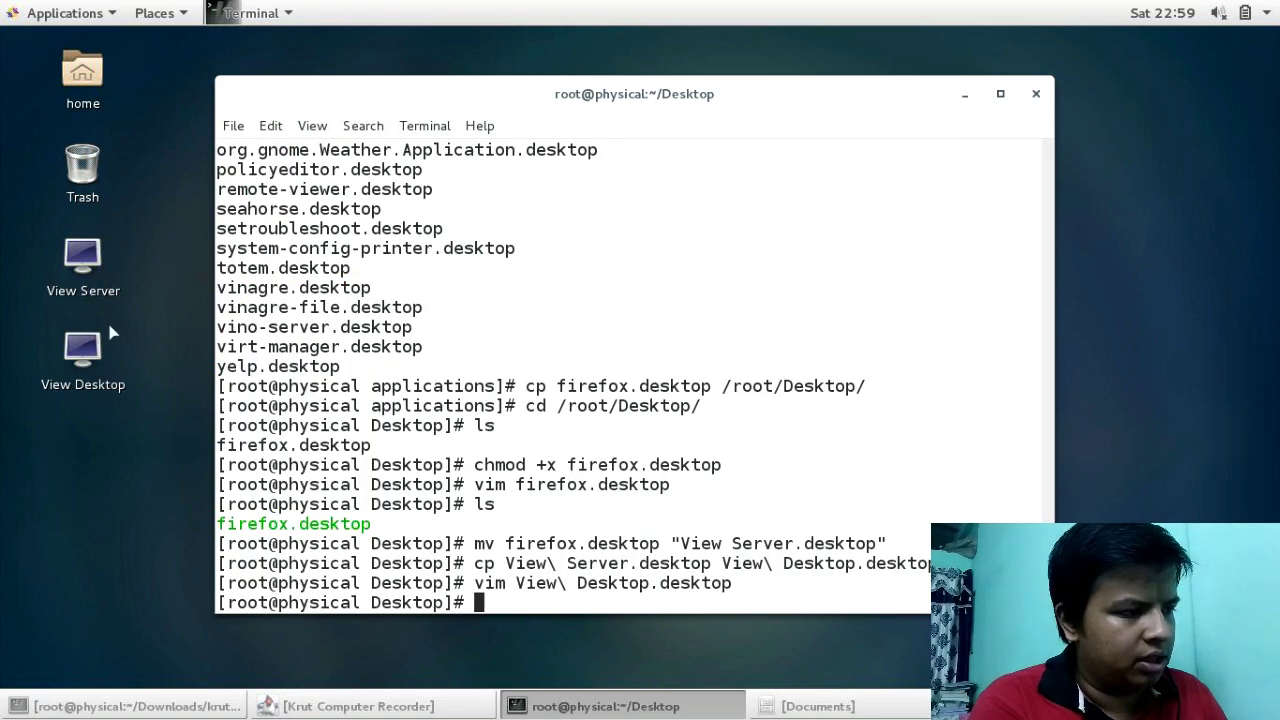
- Launch the Desktop VM from View Desktop and check the VMs in Virtual Machine Manager
double_click(84, 345)
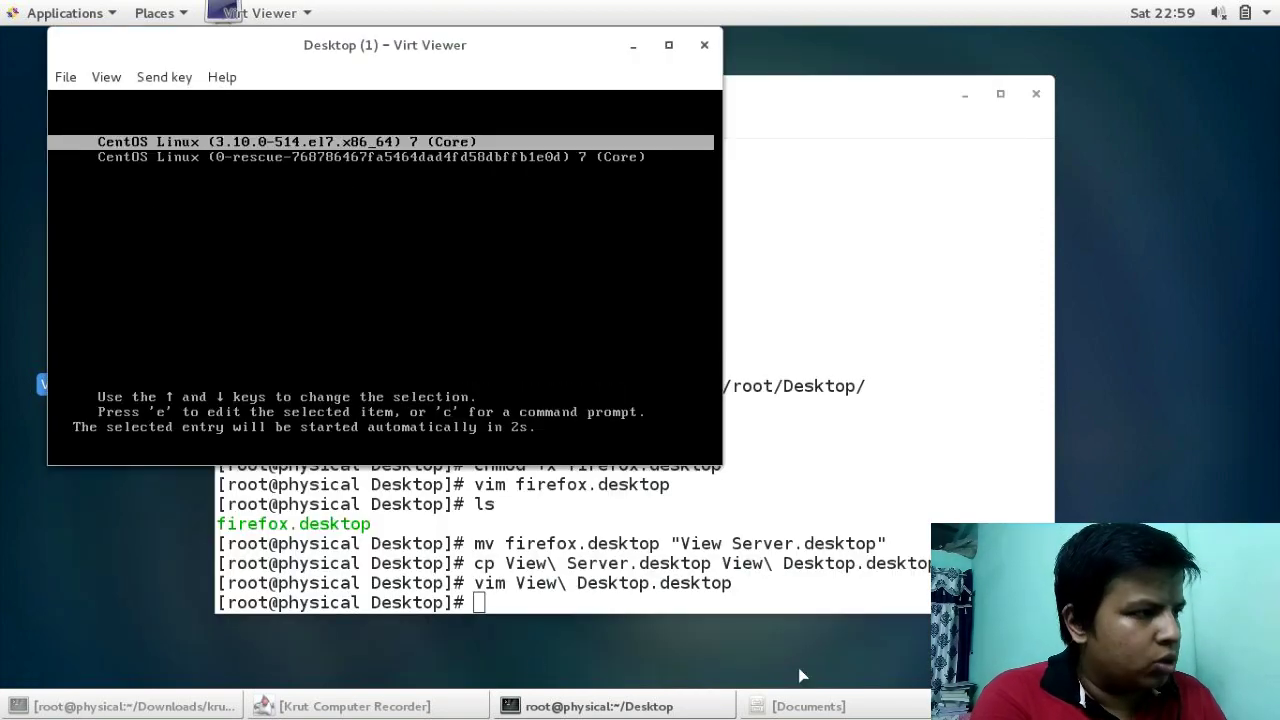
click(65, 12)
mouse_move(70, 311)
click(345, 398)
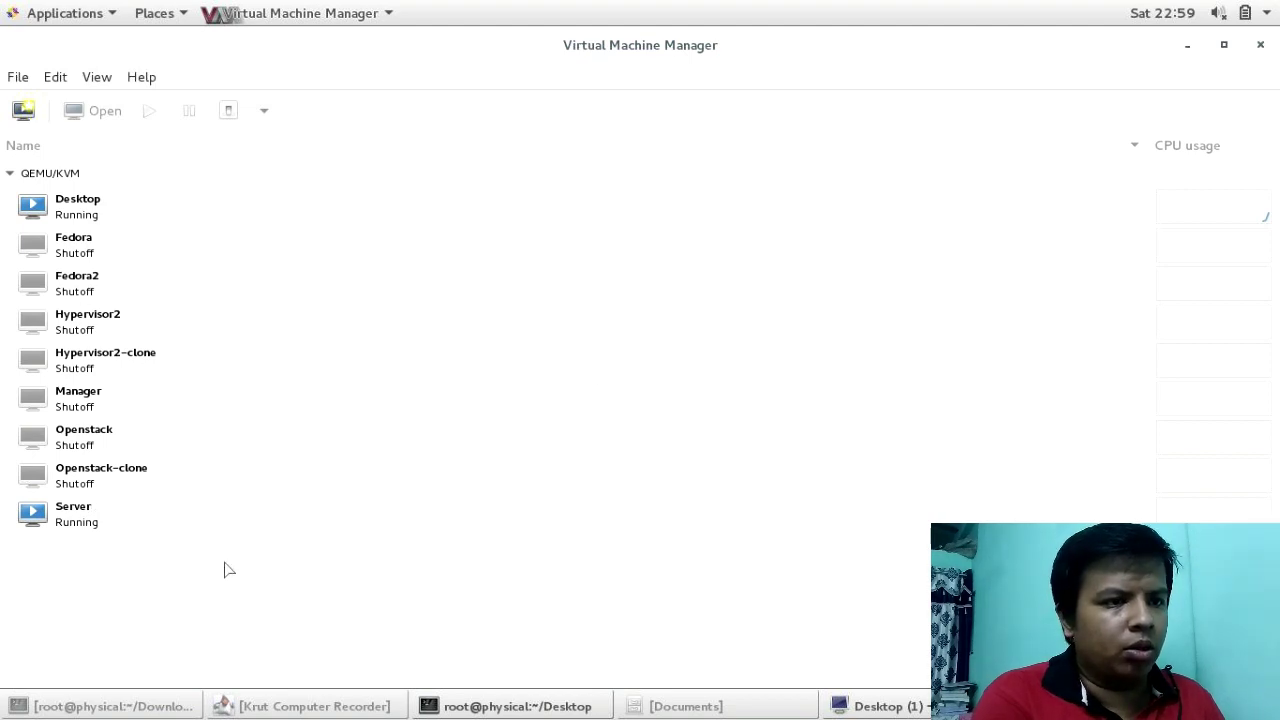
click(1186, 48)
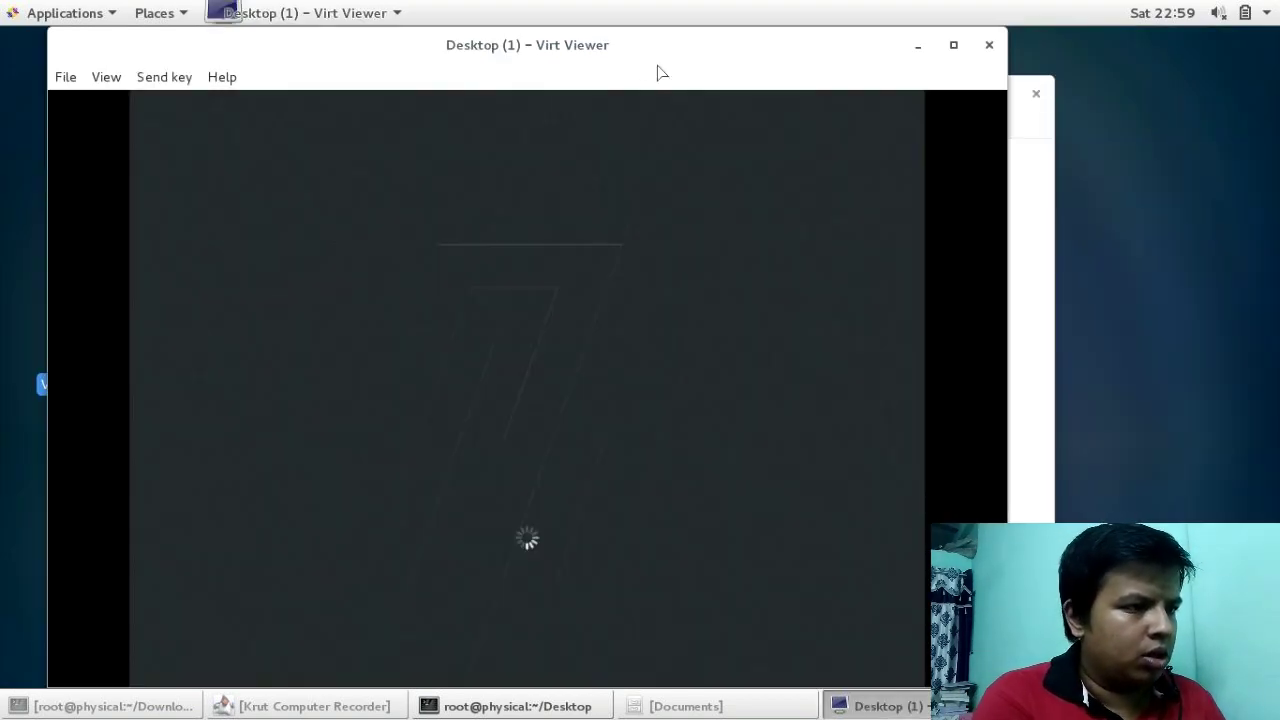
- Clear the open windows off the desktop and launch the Server VM from View Server
drag(645, 63, 883, 63)
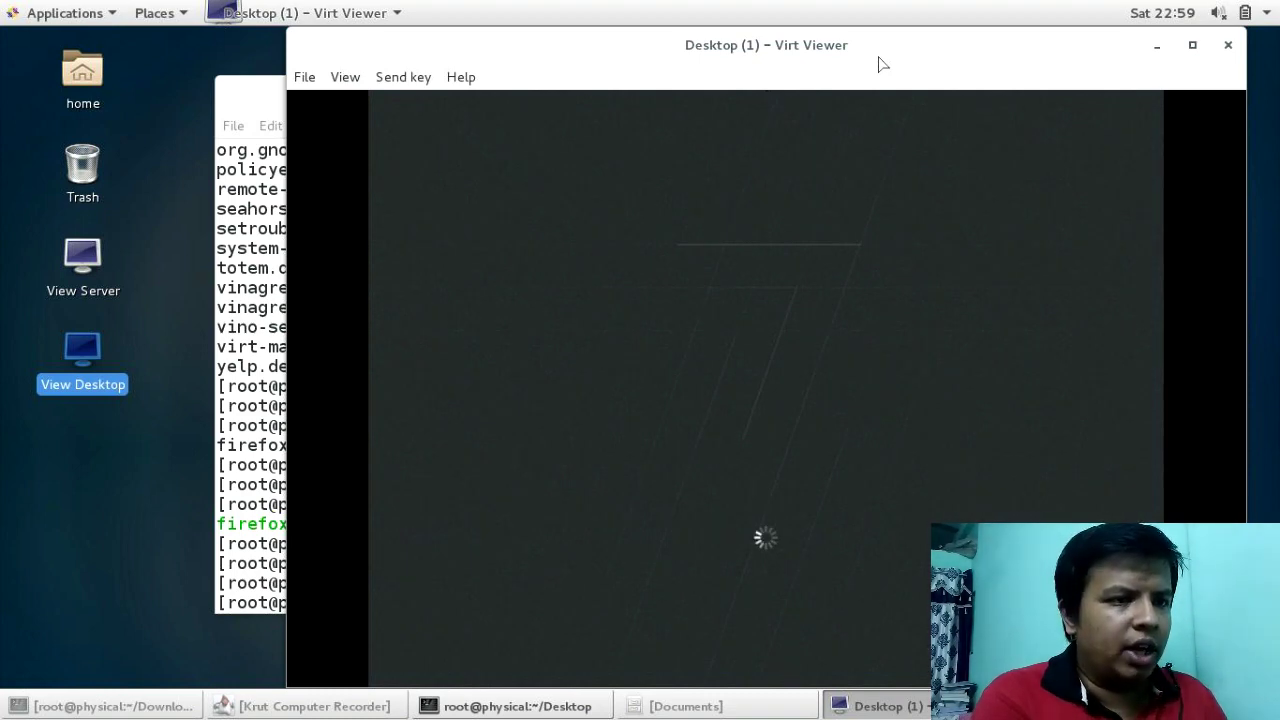
click(1157, 46)
click(1037, 92)
click(292, 274)
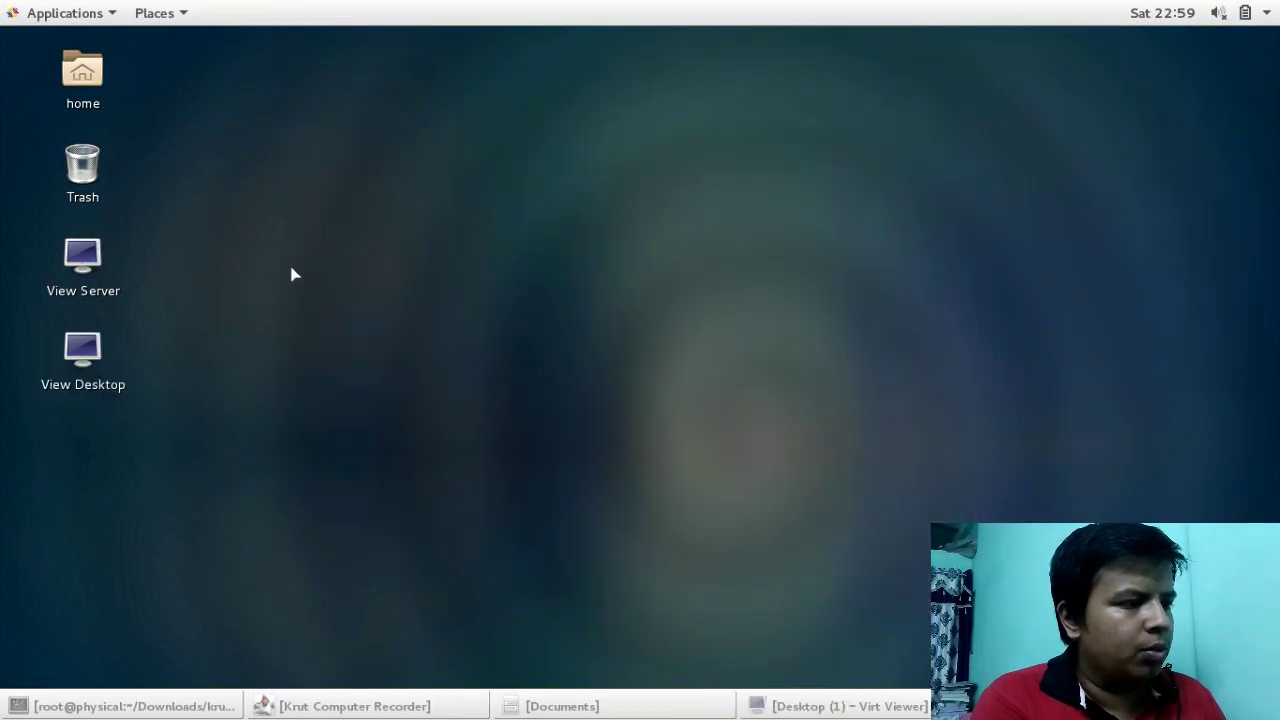
drag(160, 242, 89, 414)
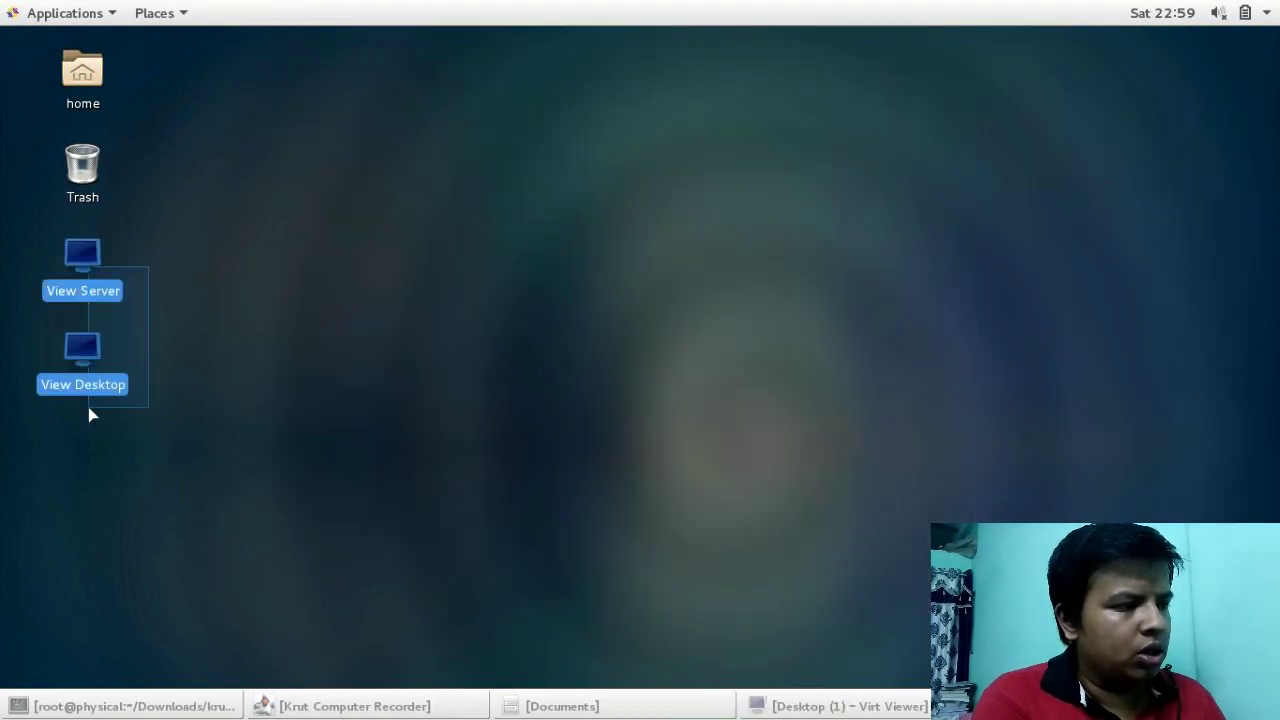
double_click(75, 253)
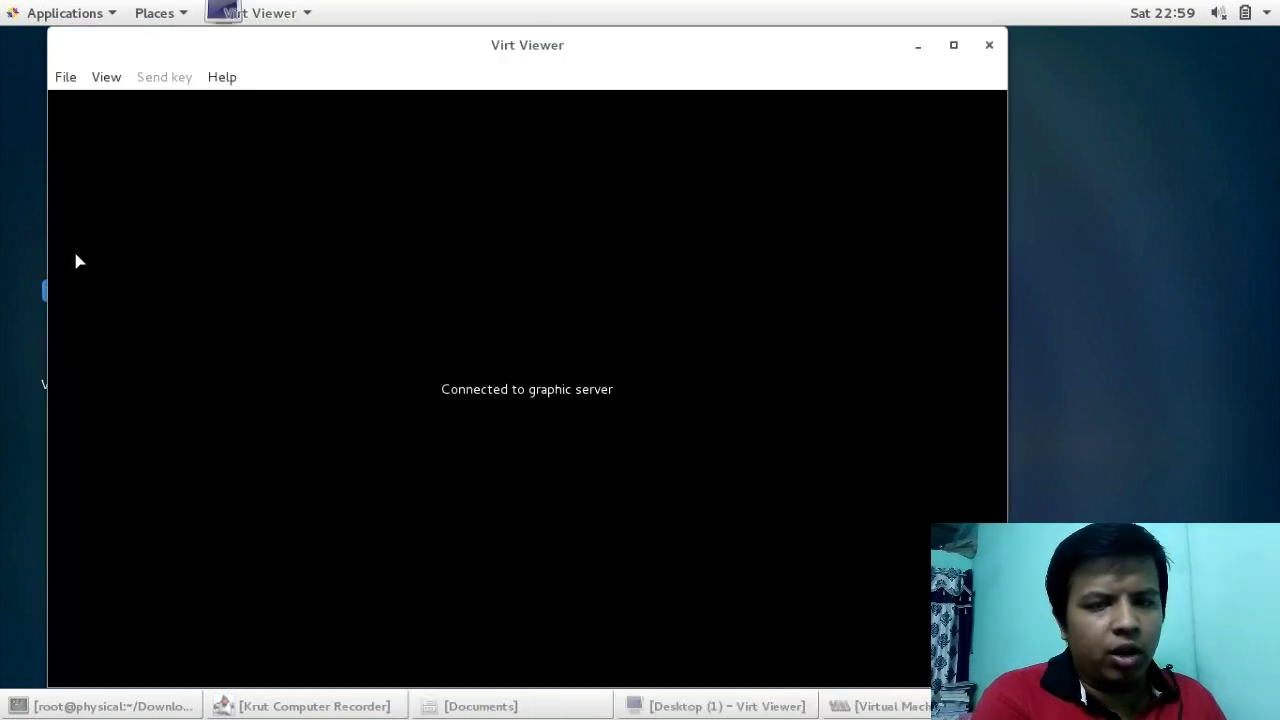